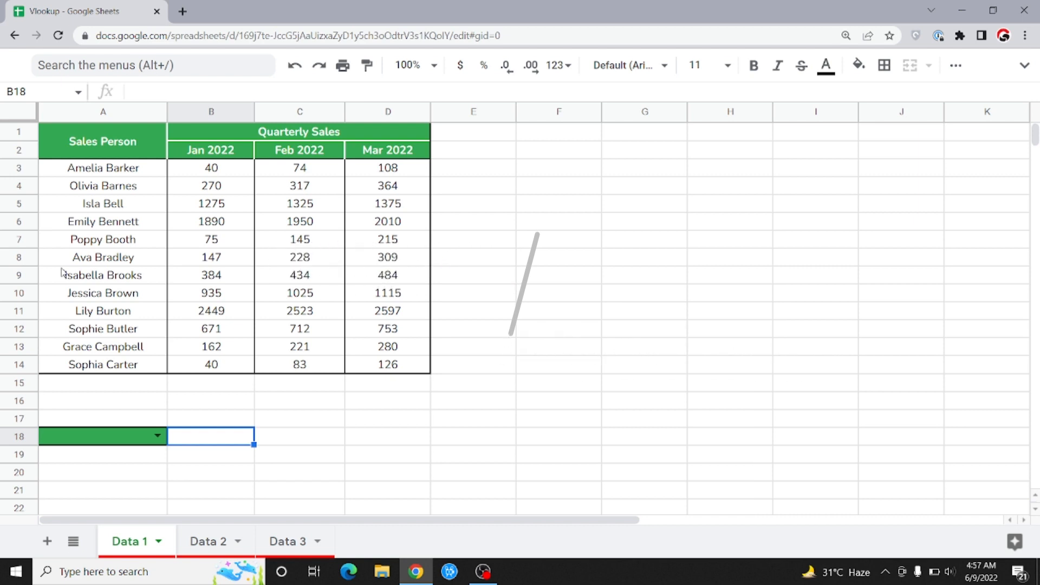
Step: Examine the sales persons and their January to March 2022 figures in the quarterly sales table on Data 1
left_click(59, 210)
left_click_drag(58, 211, 370, 206)
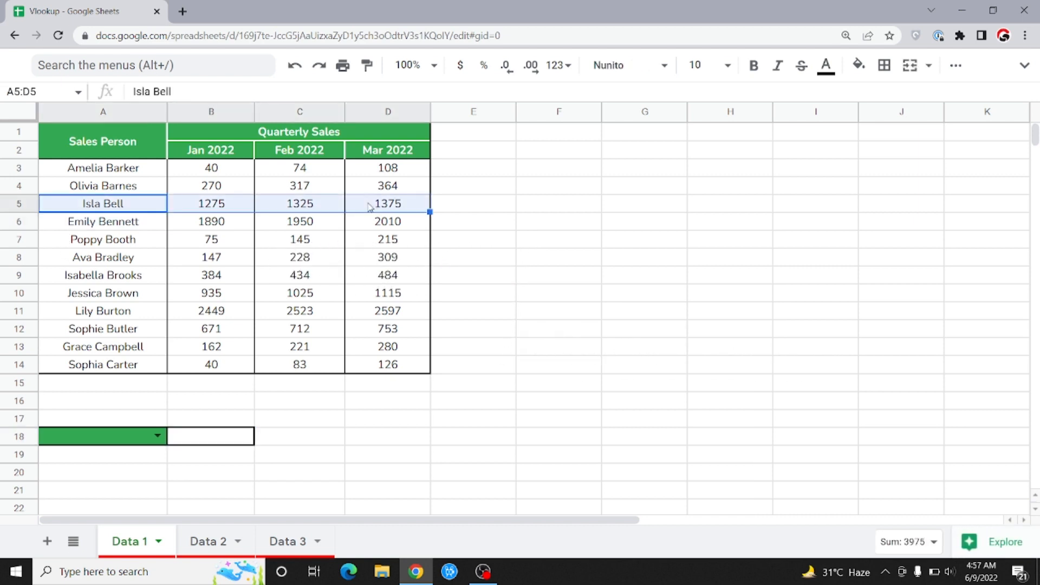
left_click(397, 211)
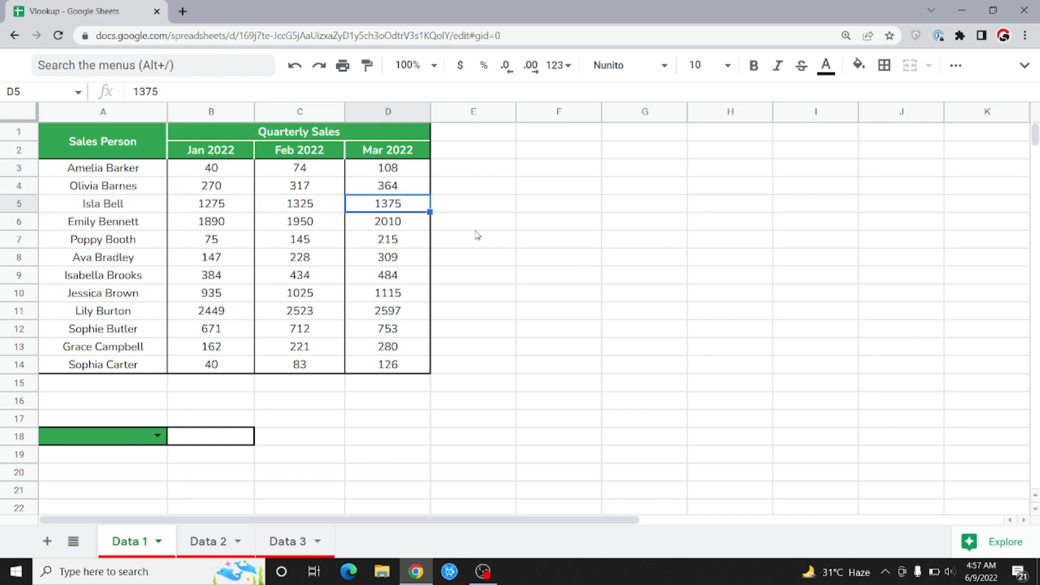
left_click_drag(475, 224, 125, 227)
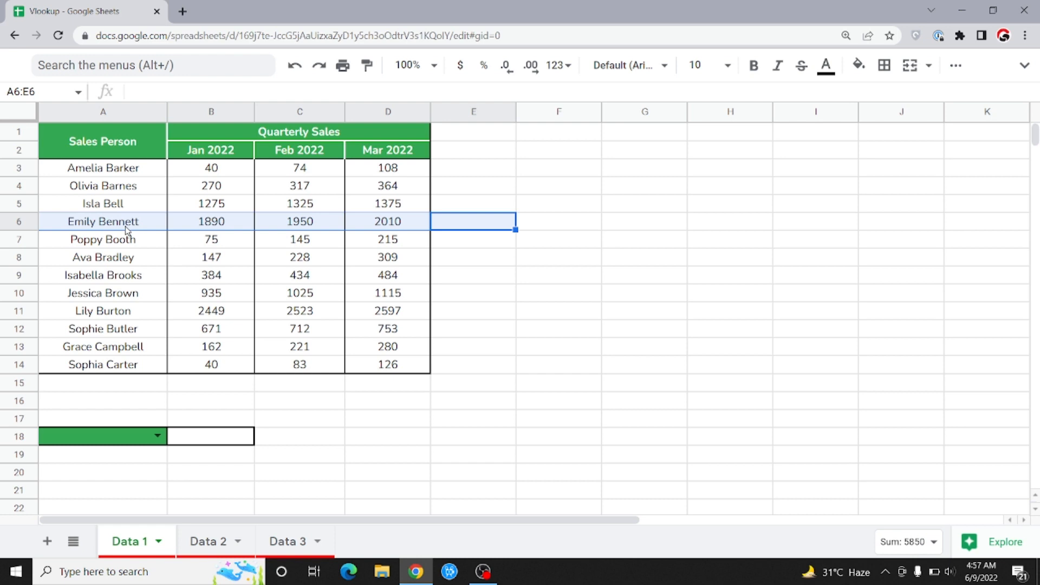
left_click(295, 297)
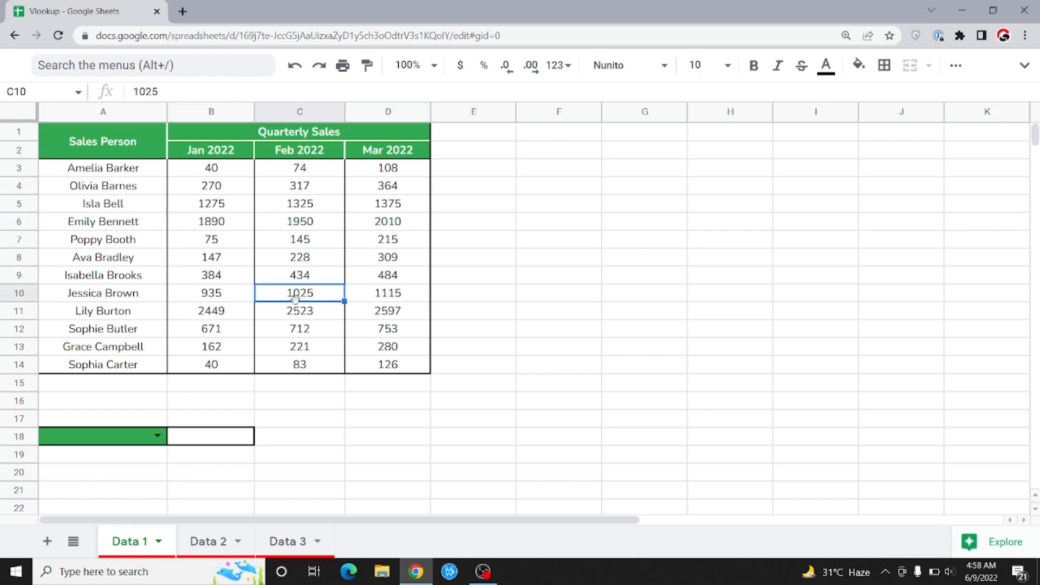
left_click_drag(124, 222, 313, 345)
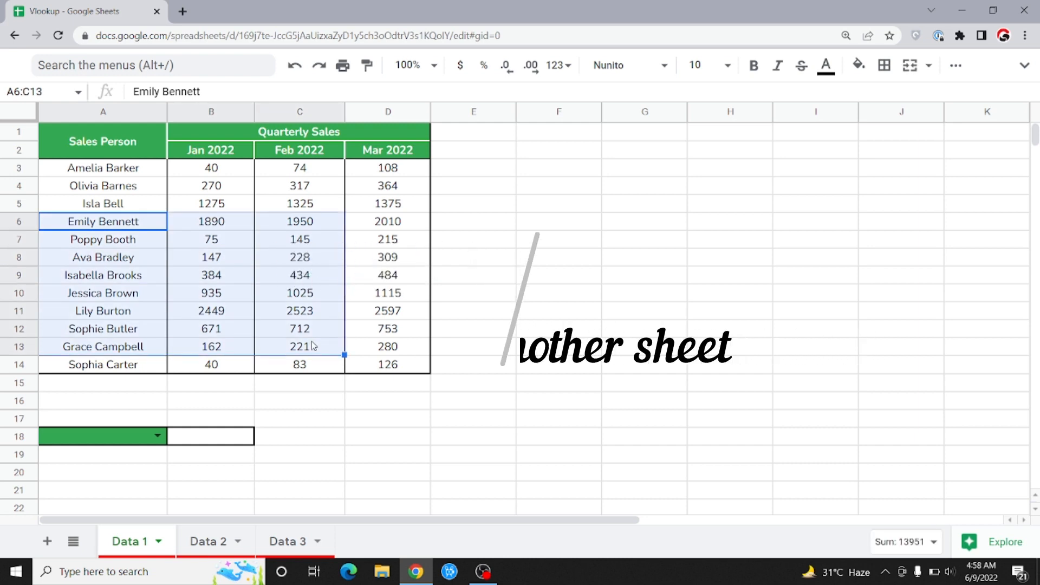
left_click(165, 258)
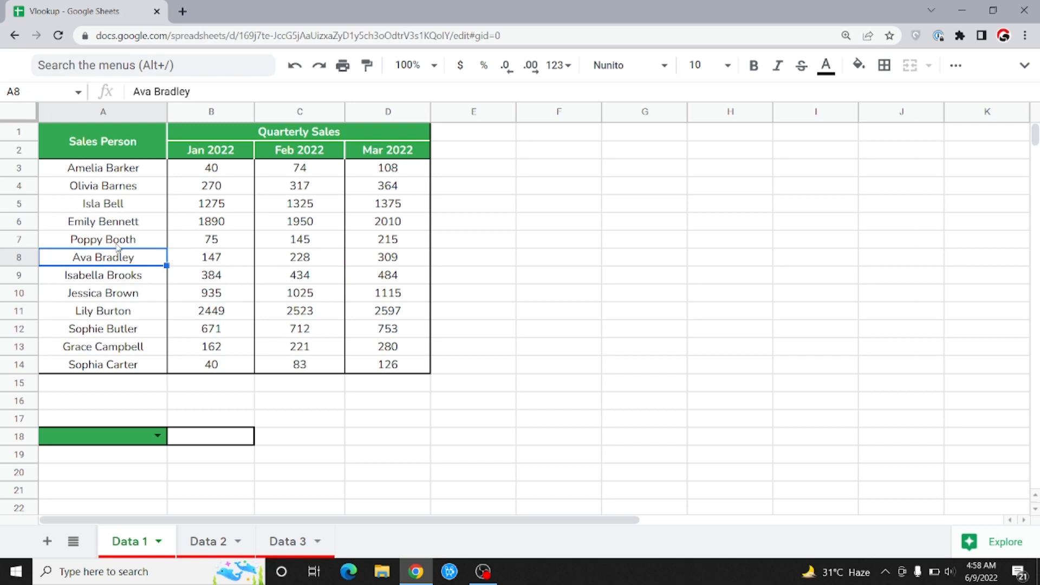
left_click_drag(80, 228, 342, 354)
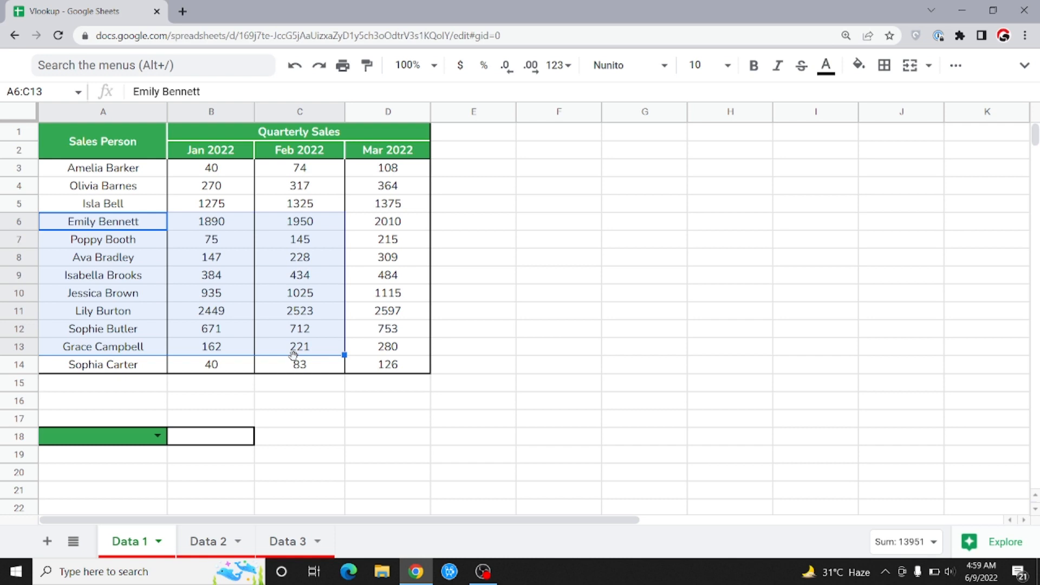
left_click(229, 275)
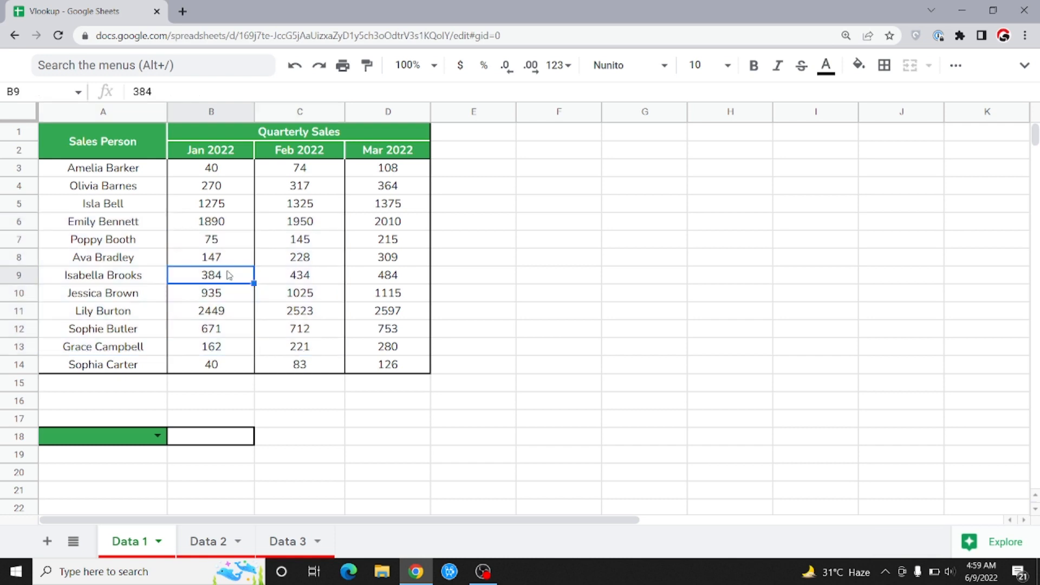
left_click_drag(121, 260, 126, 196)
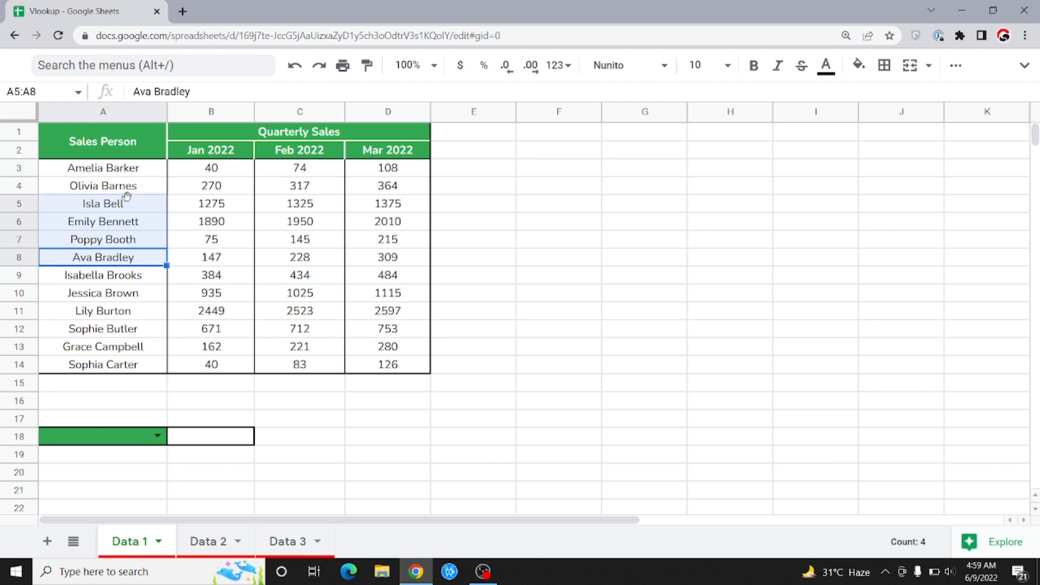
left_click_drag(252, 223, 391, 268)
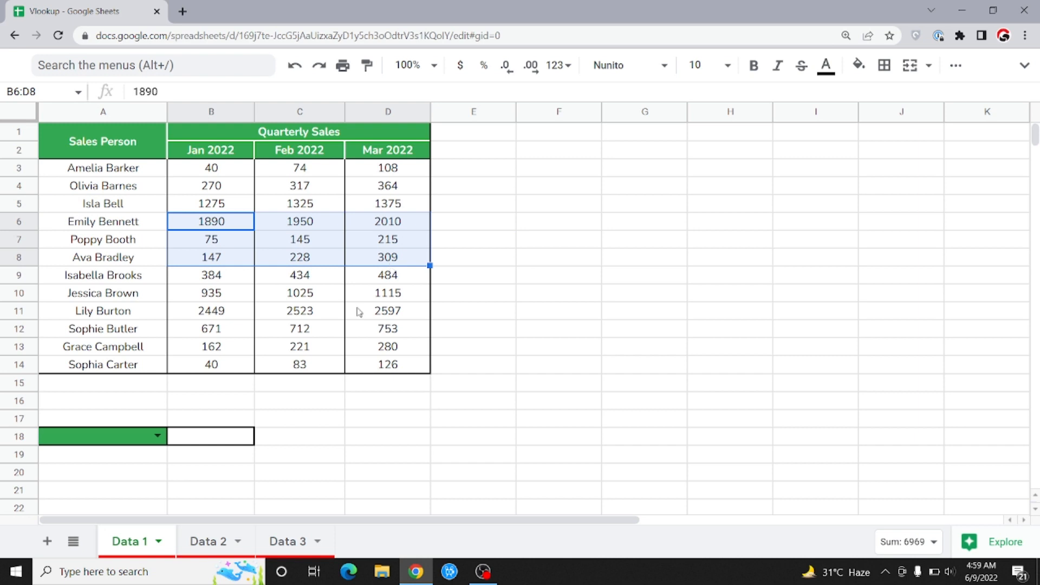
left_click_drag(99, 229, 105, 332)
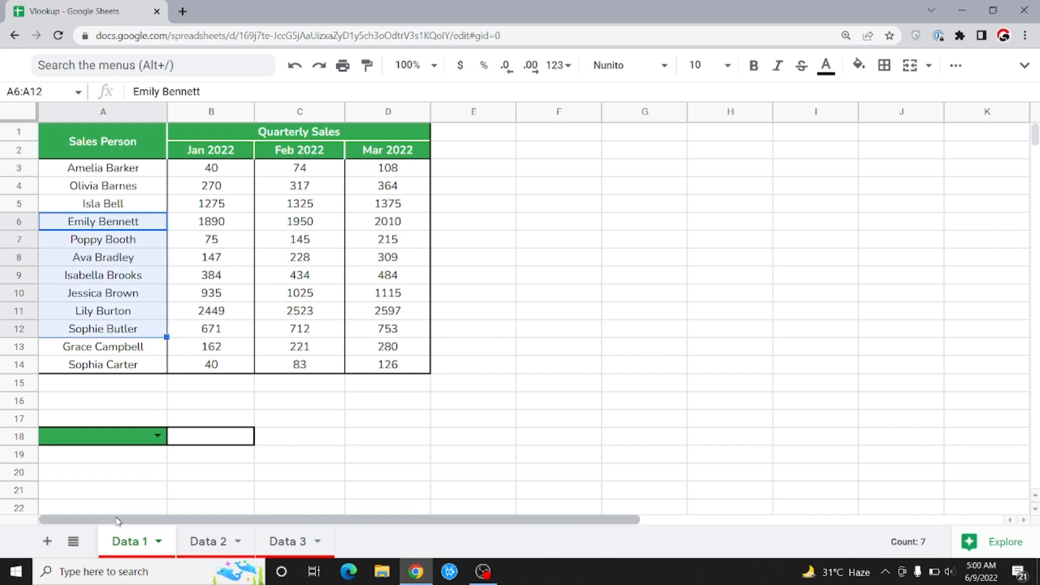
Step: Choose the sales person listed in row 14 from the drop-down list in cell A18
left_click(158, 437)
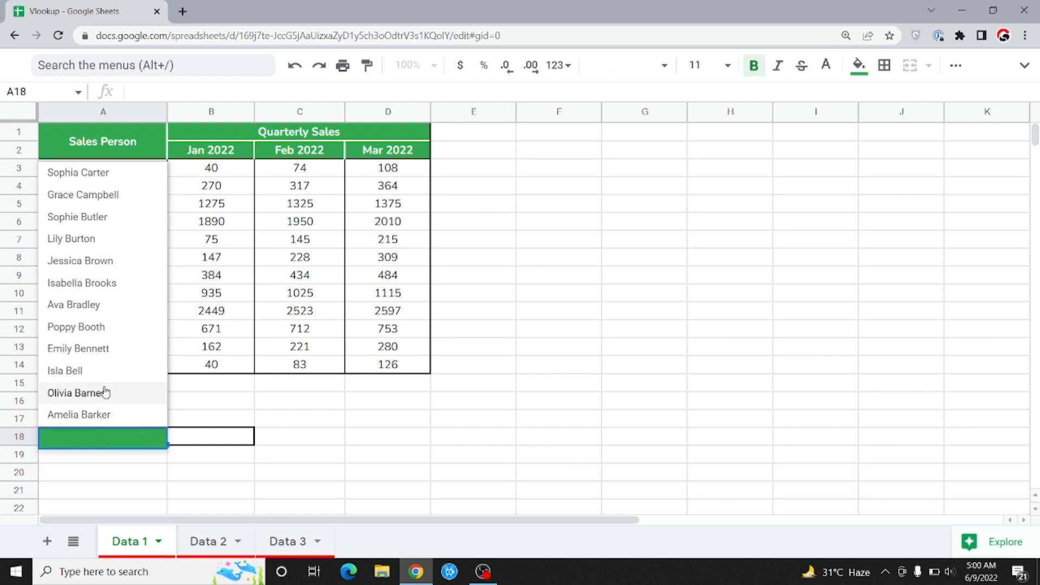
left_click(114, 173)
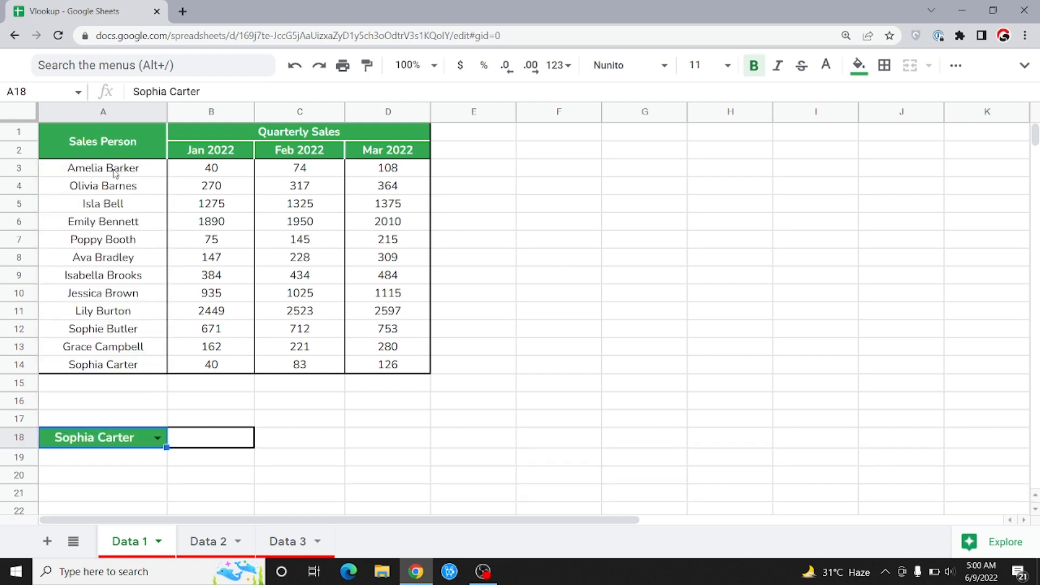
left_click(220, 436)
left_click(131, 442)
left_click_drag(218, 264, 385, 292)
left_click(291, 273)
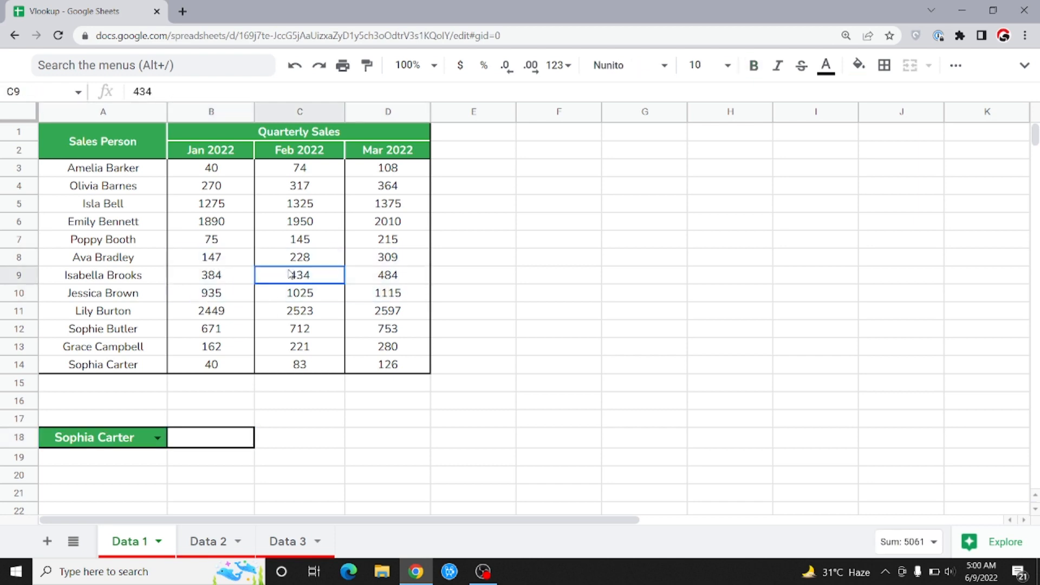
left_click_drag(386, 205, 367, 373)
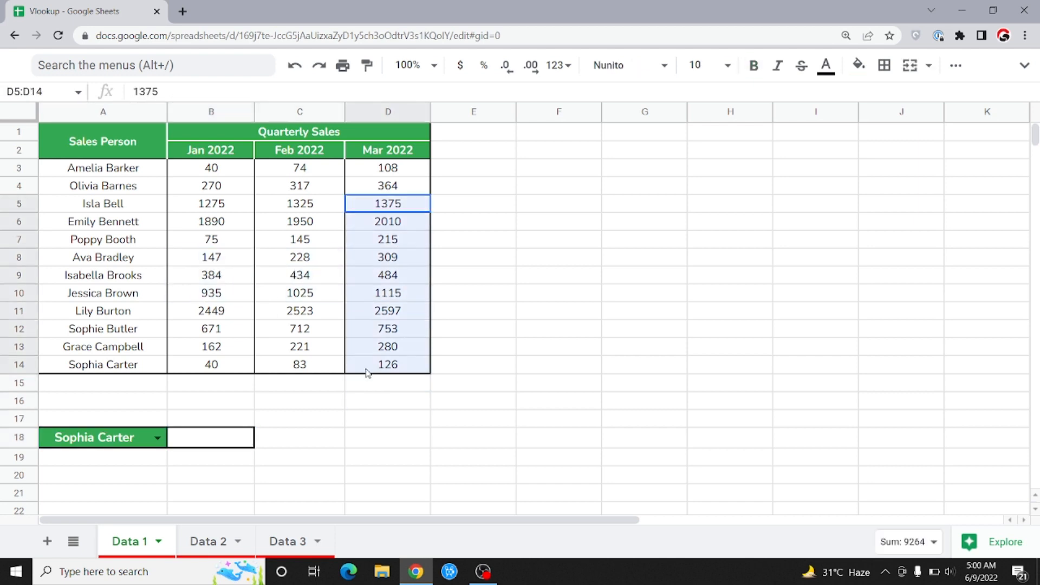
Step: Enter the formula =VLOOKUP(A18,A3:D14,4,0) in cell B18 to return the selected person's March 2022 sales
left_click(224, 446)
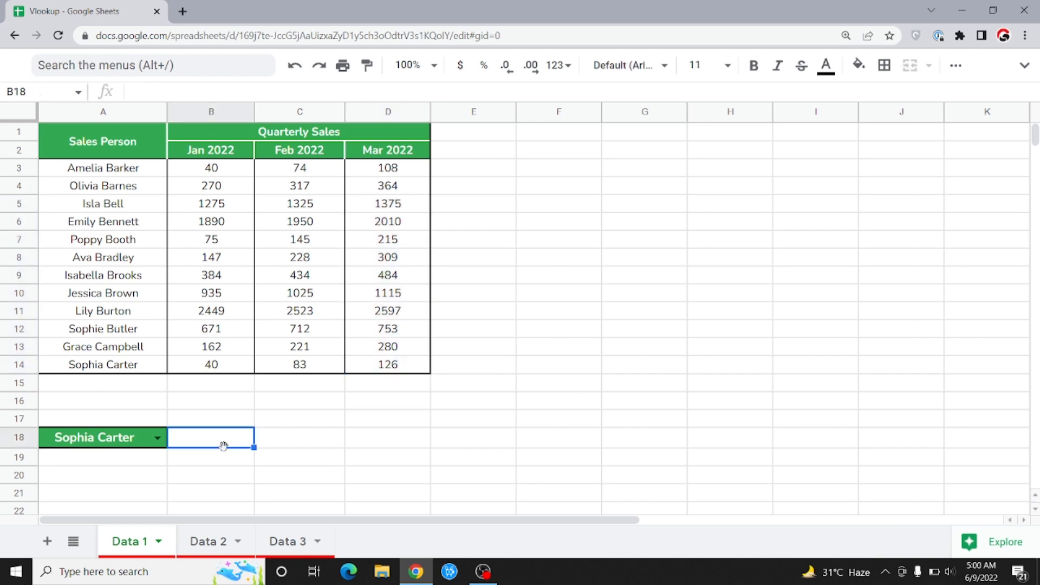
type("=vloo")
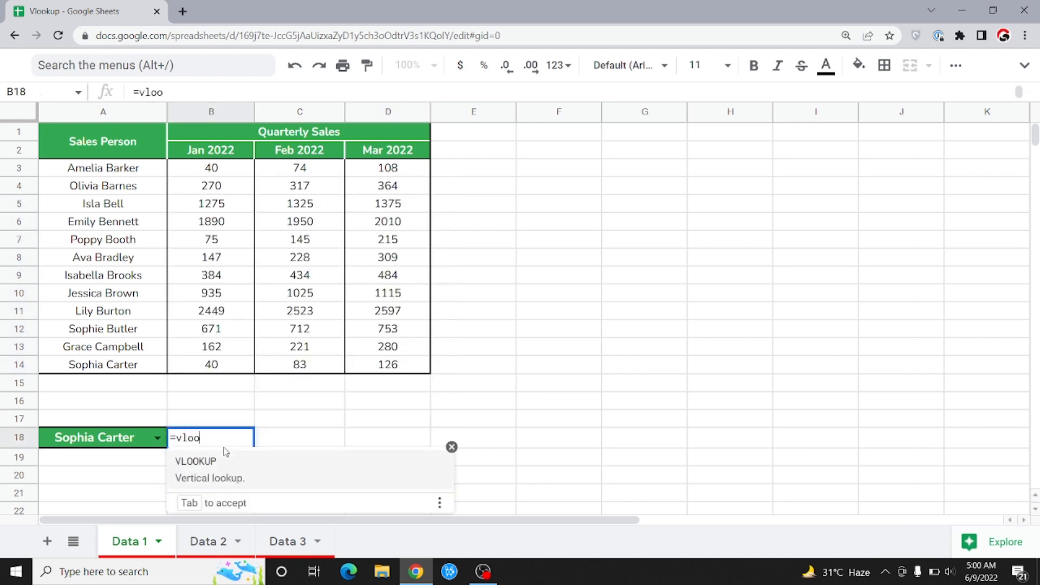
key("Tab")
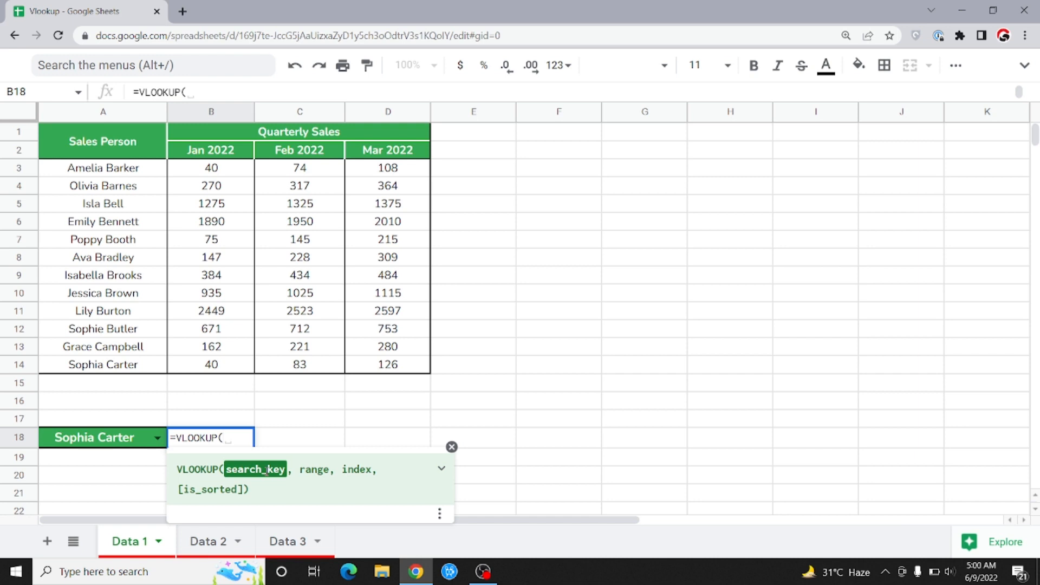
key("Left")
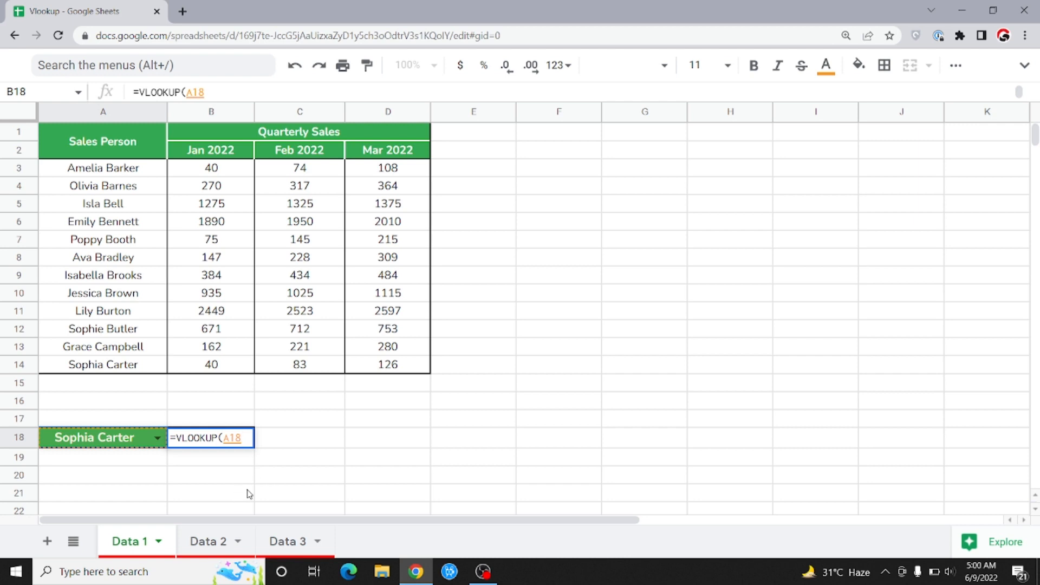
type(",")
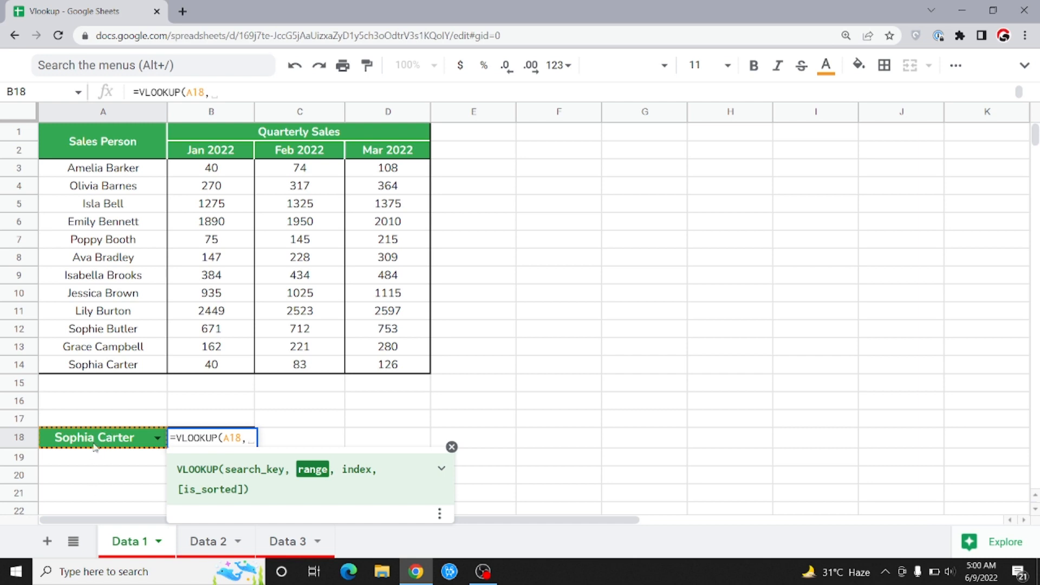
left_click(97, 174)
key("ctrl+shift+Right")
key("ctrl+shift+Down")
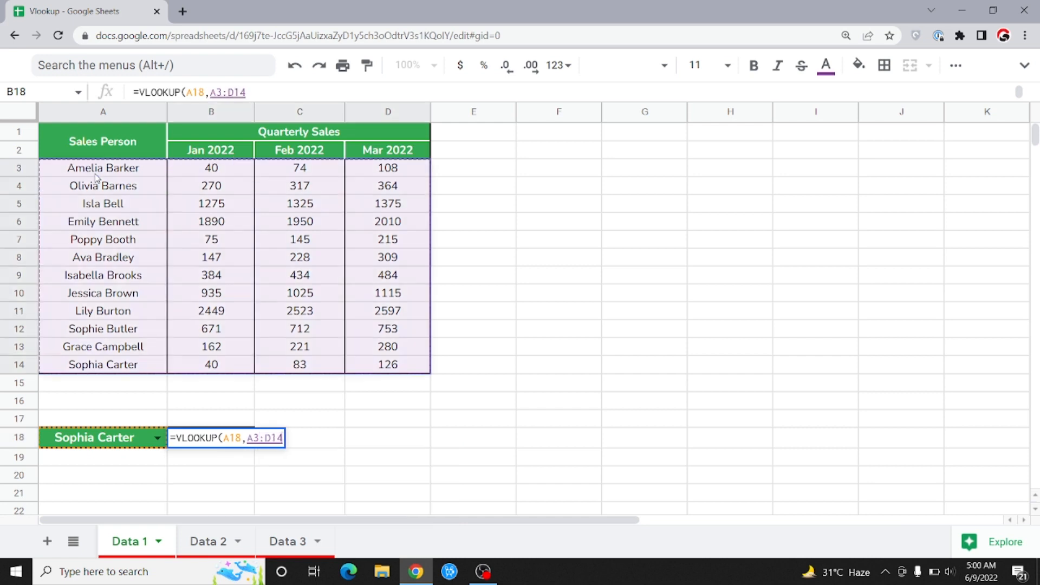
type(",")
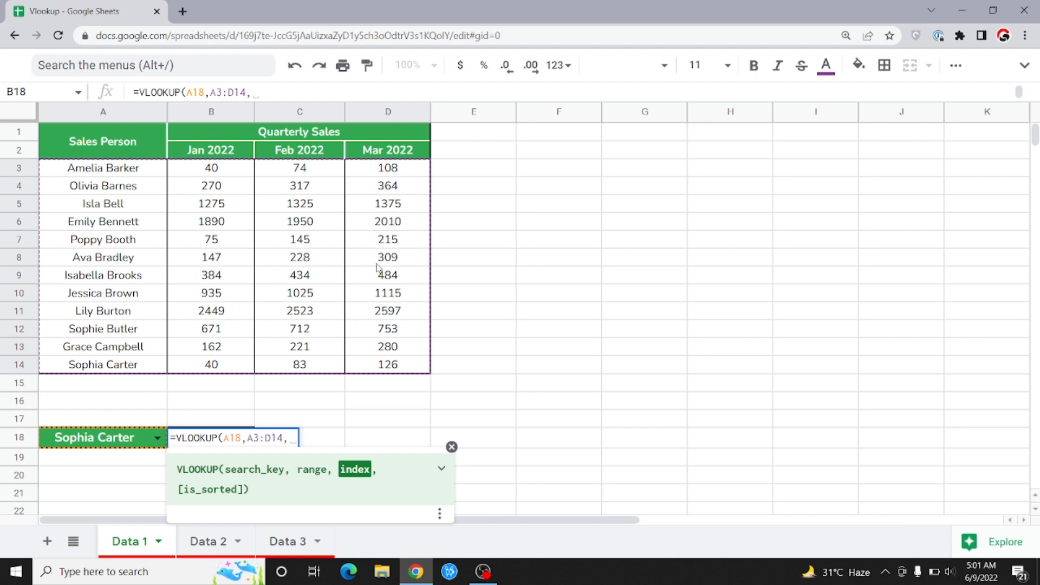
type("4,0")
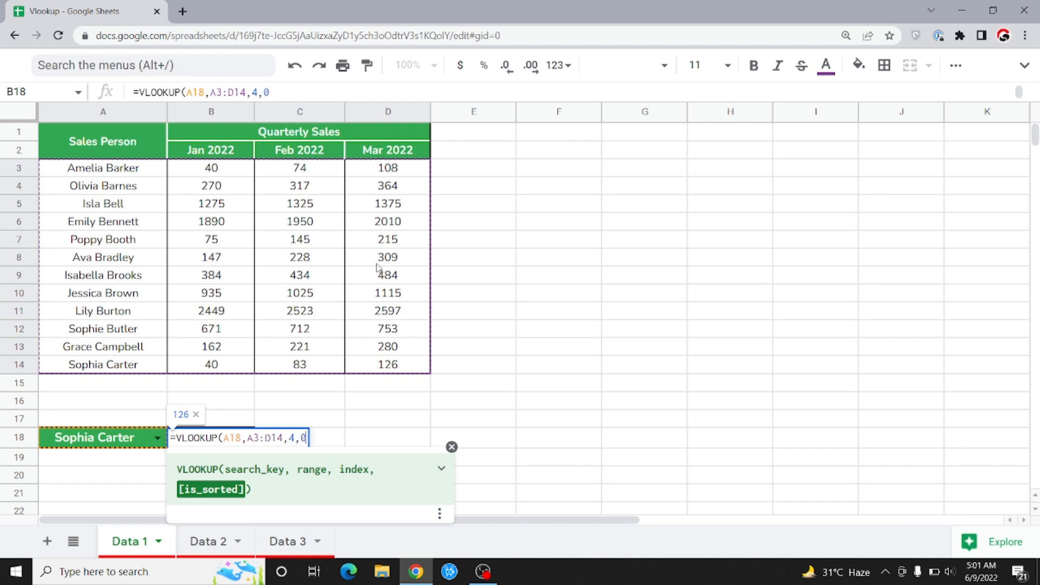
type(")")
key("Return")
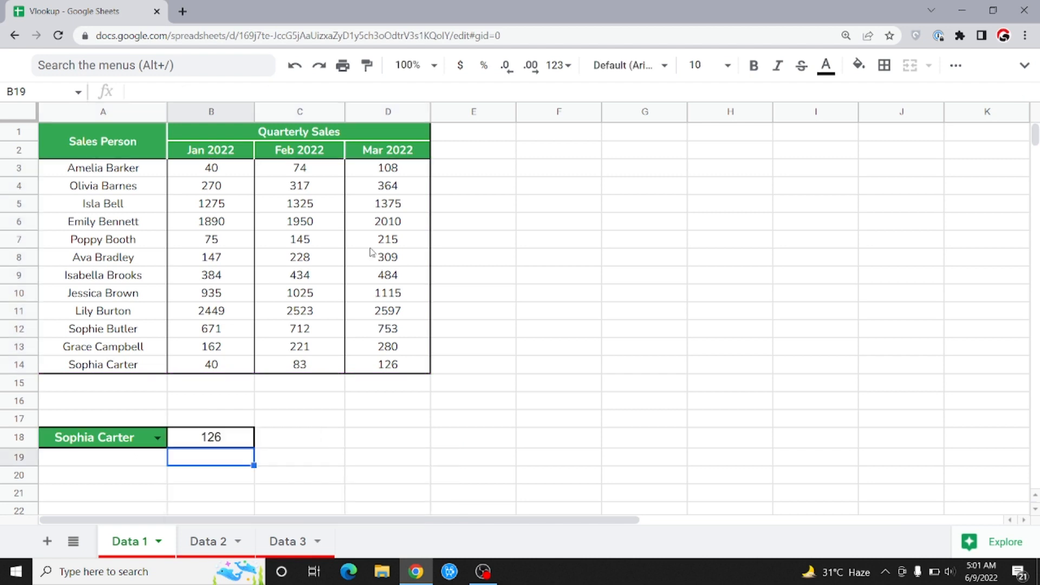
Step: Compare the lookup result in B18 with the March 2022 sales figure in row 14 of the table
left_click(218, 441)
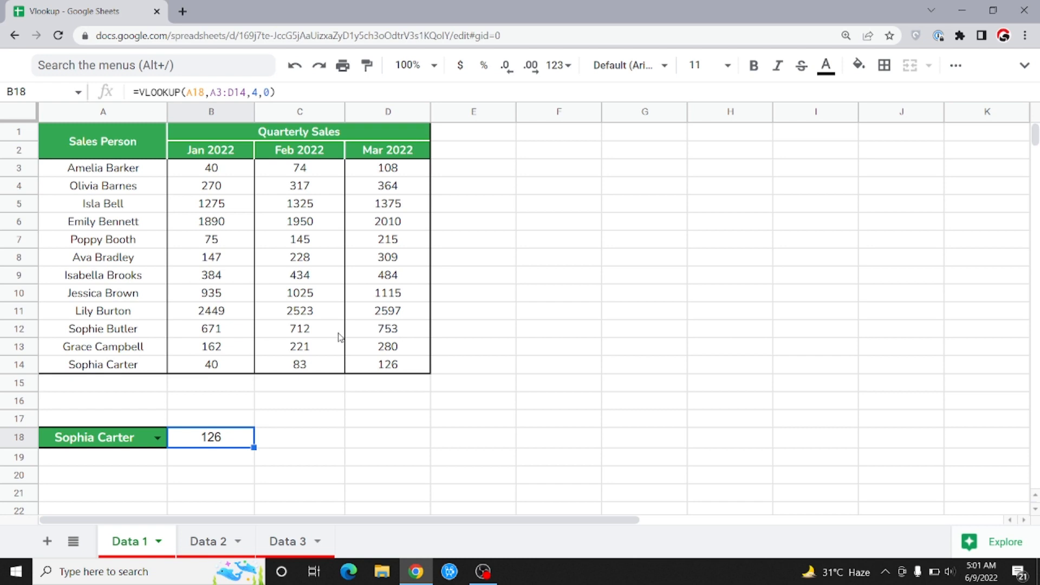
left_click(392, 334)
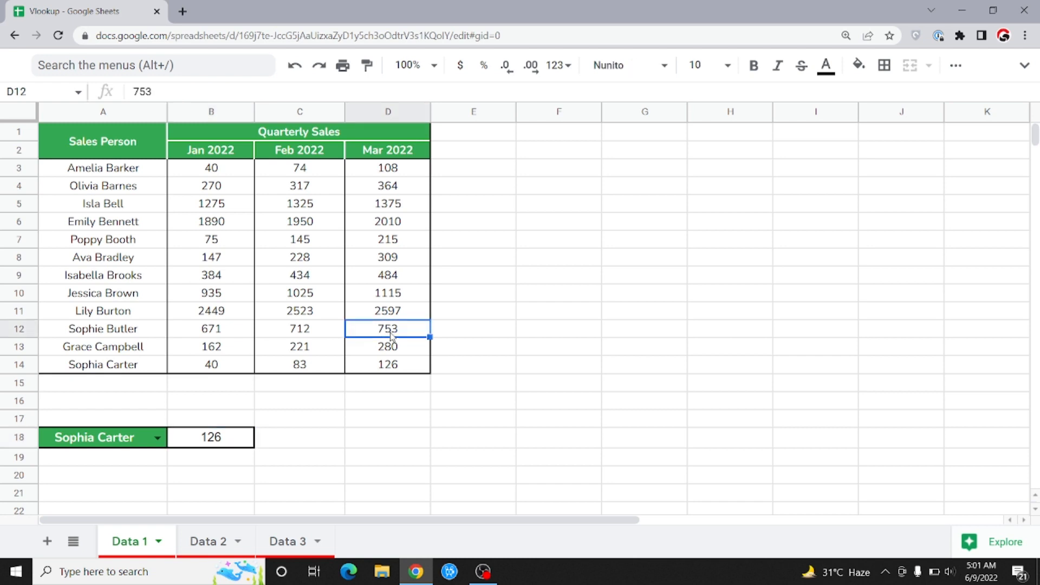
key("Left")
key("Down")
key("Down")
key("Right")
key("Right")
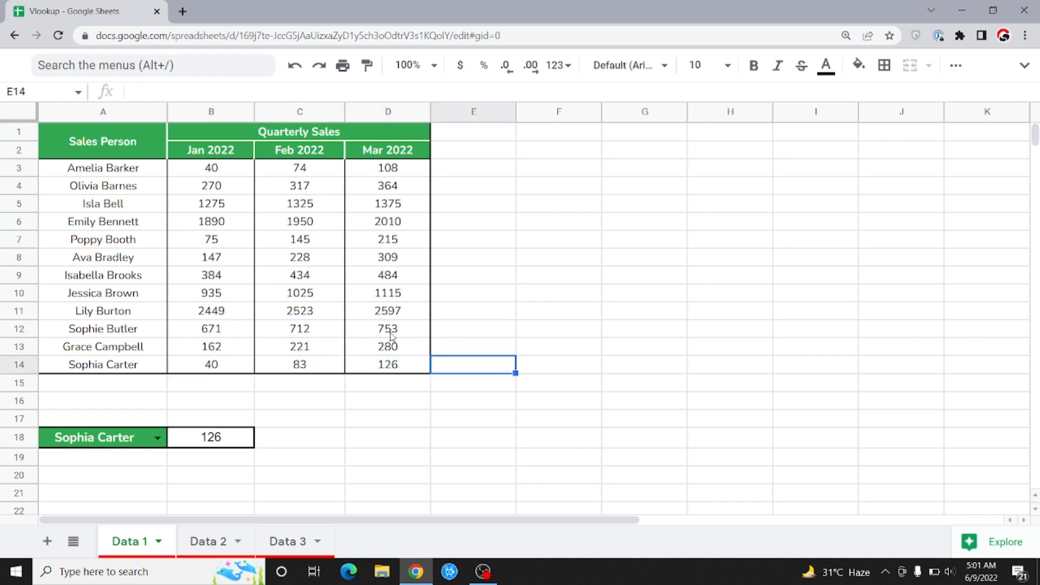
key("Left")
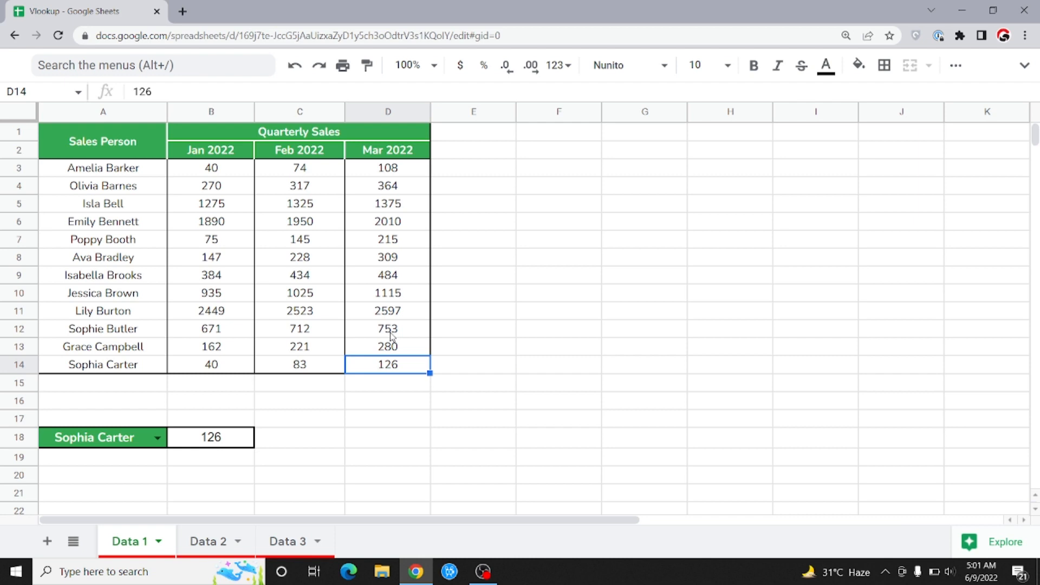
Step: Change the sales person in A18 to the one listed in row 6 and check B18 against cell D6
left_click(225, 438)
left_click(157, 437)
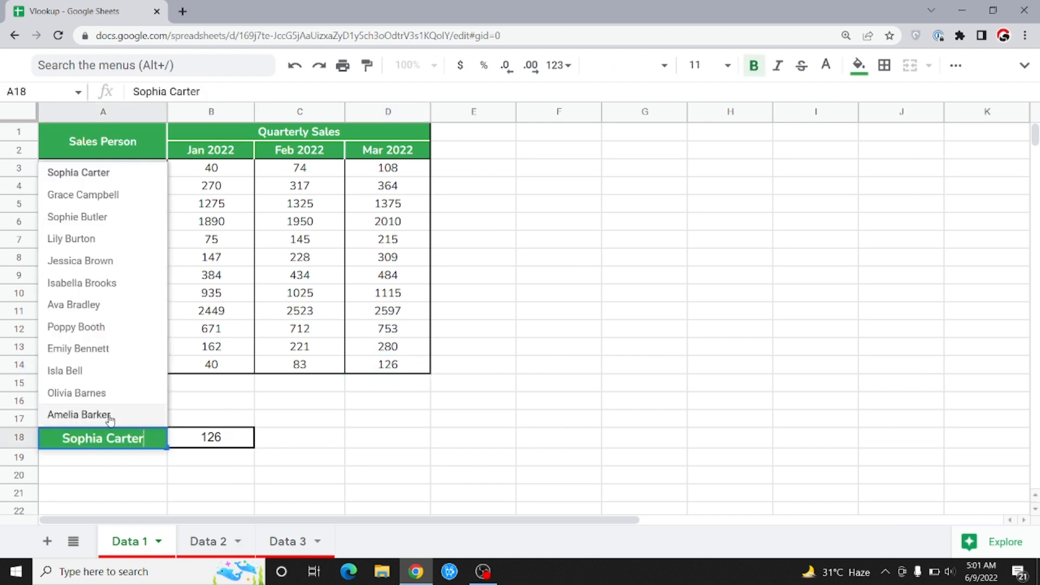
left_click(106, 348)
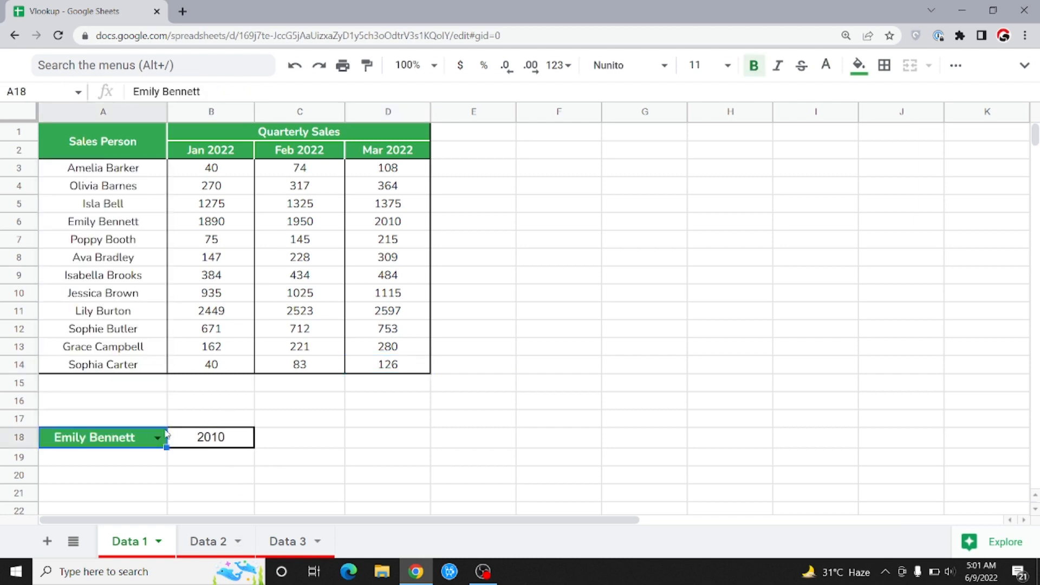
left_click(196, 445)
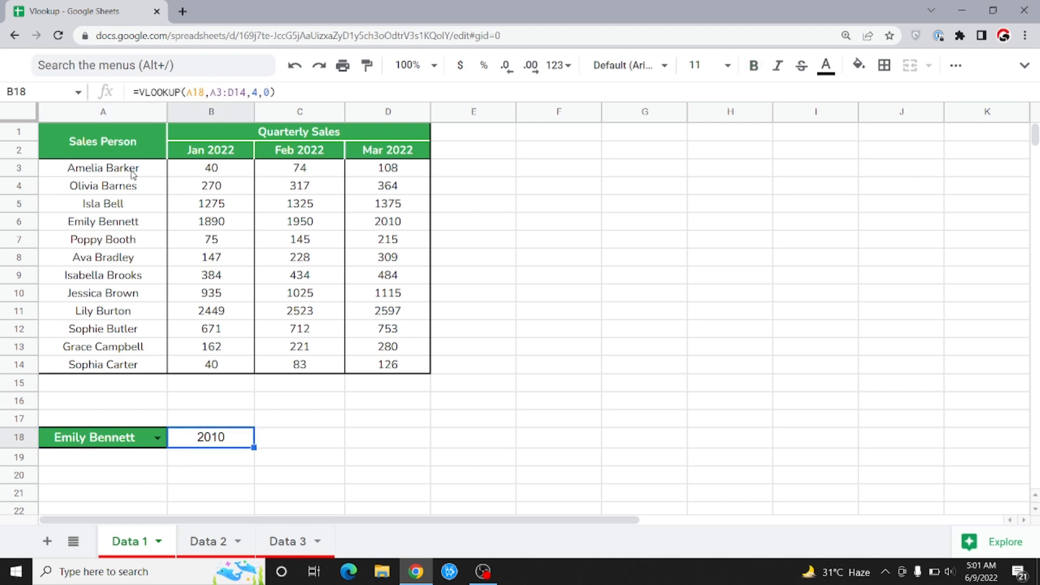
left_click(123, 228)
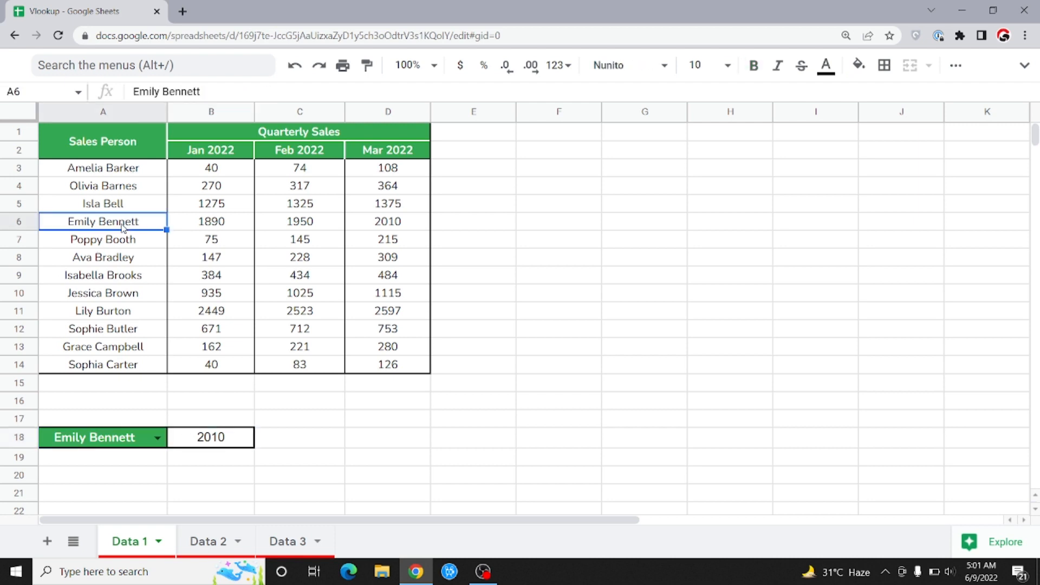
left_click(416, 232)
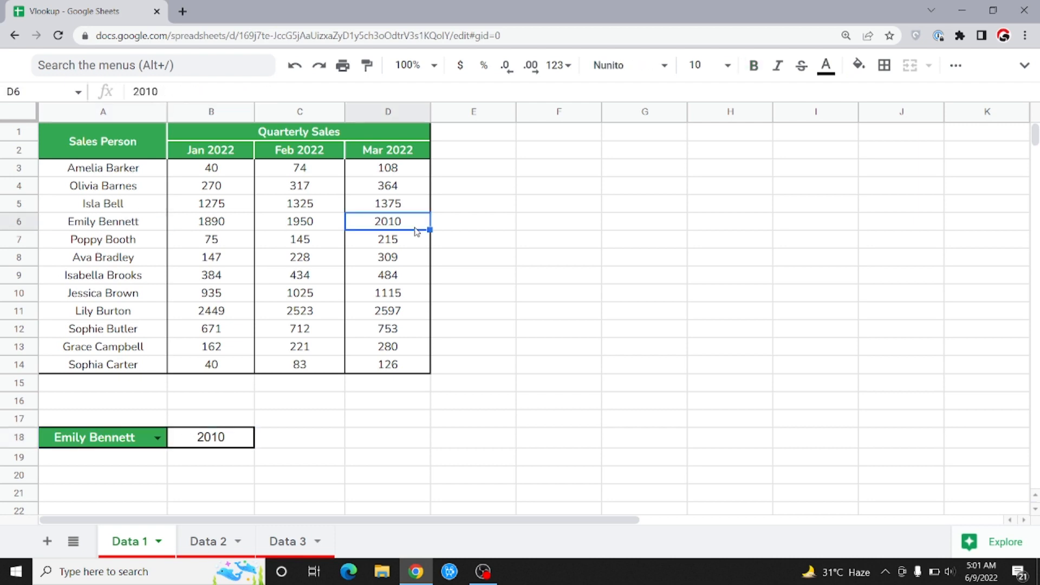
left_click(250, 444)
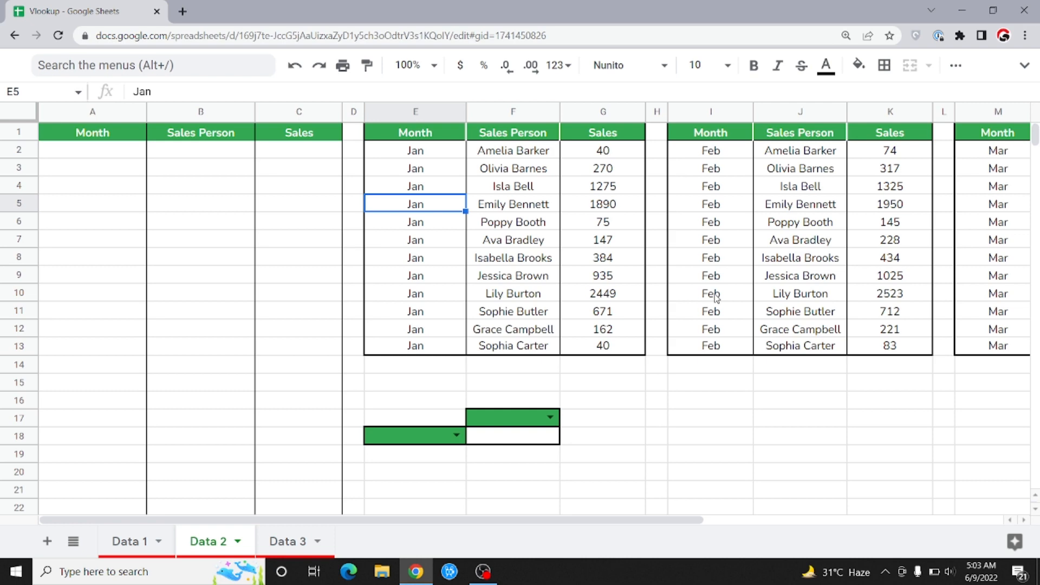
Step: Look over the separate January, February and March sales tables on the Data 2 sheet
scroll(717, 297, "right", 1)
scroll(717, 297, "right", 5)
scroll(716, 297, "left", 6)
left_click_drag(549, 213, 546, 271)
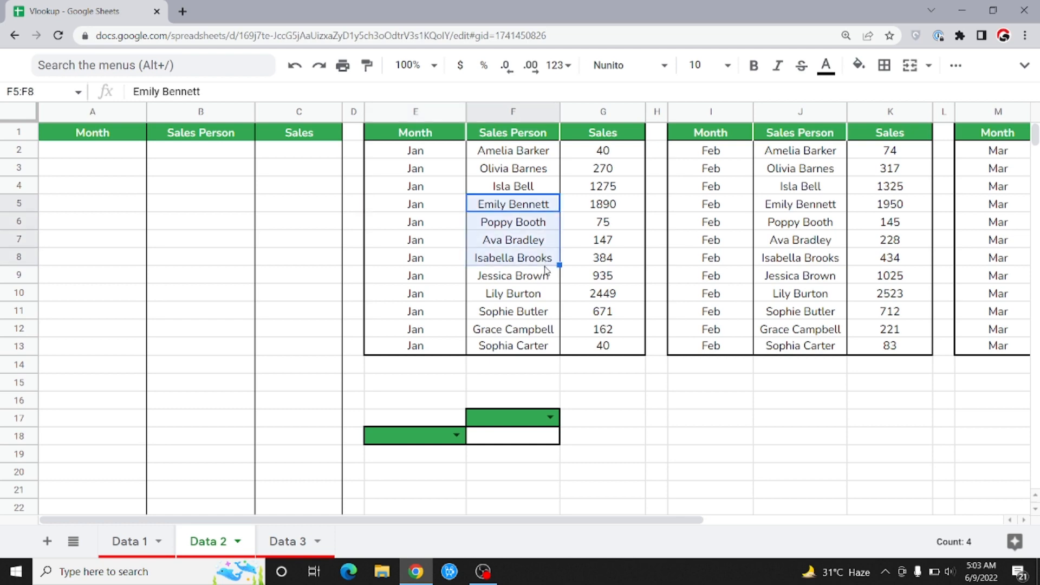
Step: Start a stacked array formula in cell A2 with the January data range E2:G13 as its first block
left_click(512, 205)
left_click_drag(512, 168, 519, 280)
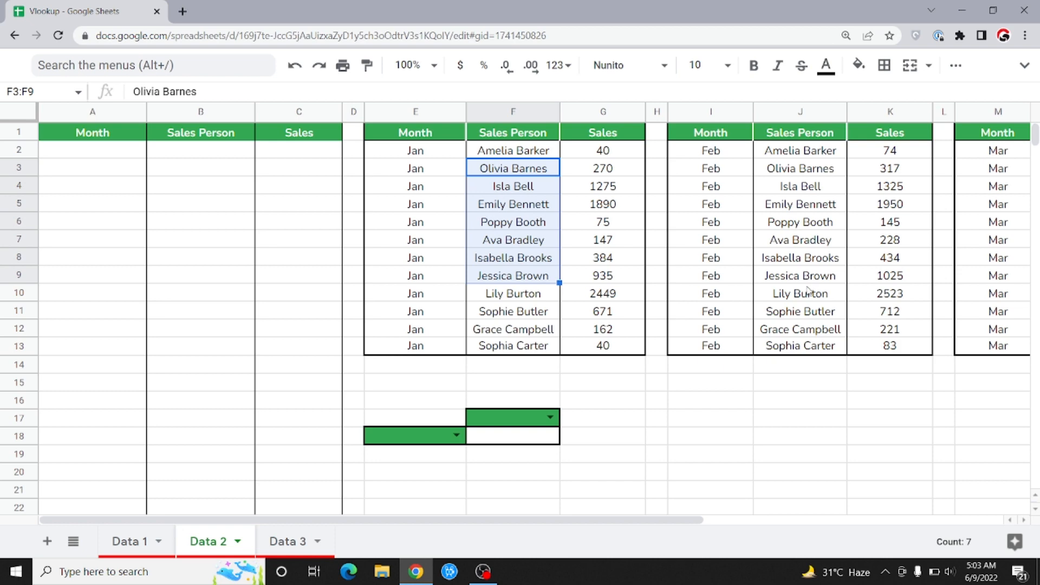
key("Home")
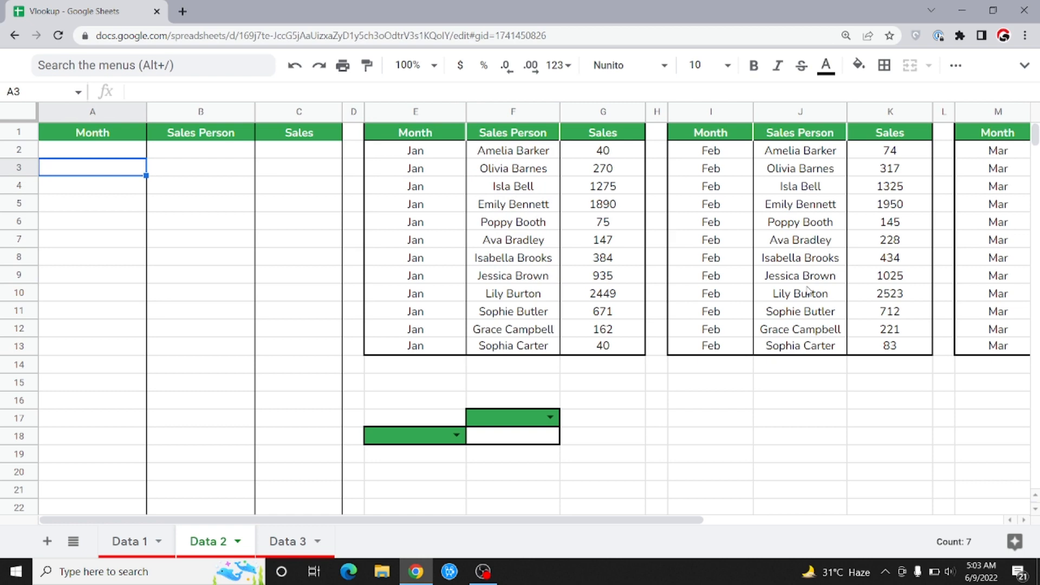
key("Up")
type("={")
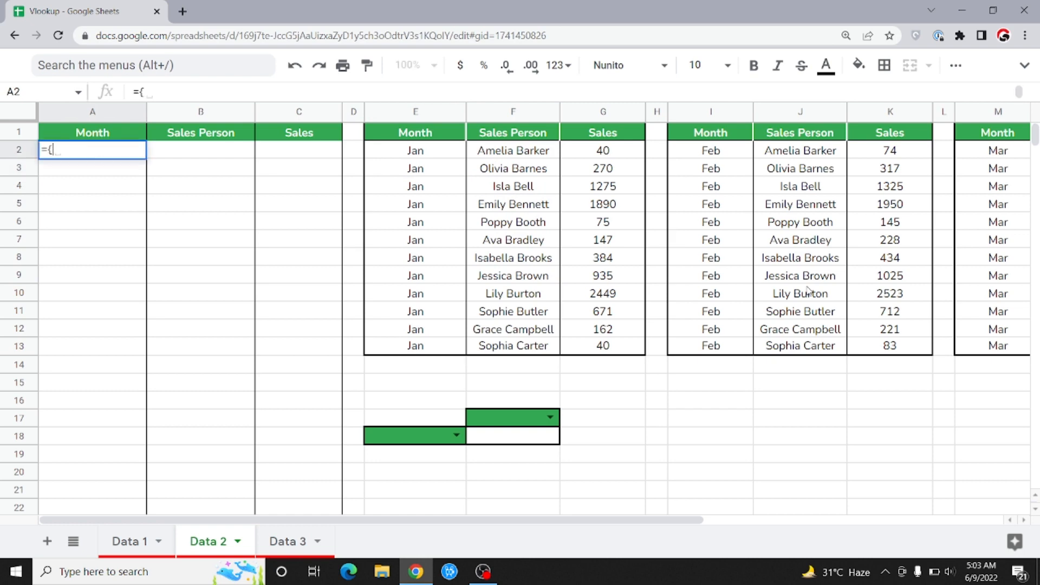
key("Right")
key("Right")
key("Right")
key("Right")
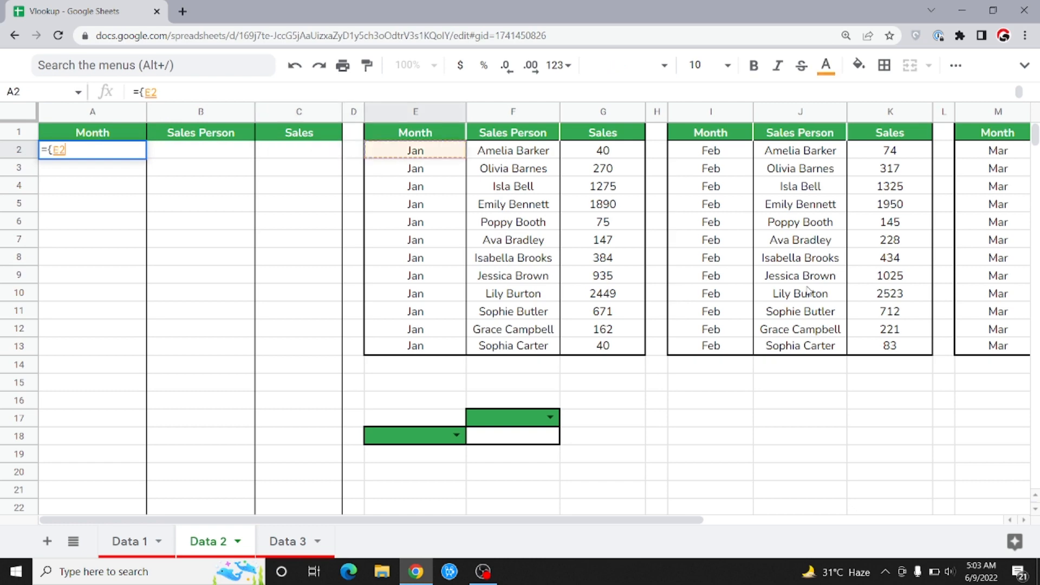
key("ctrl+shift+Right")
key("ctrl+shift+Down")
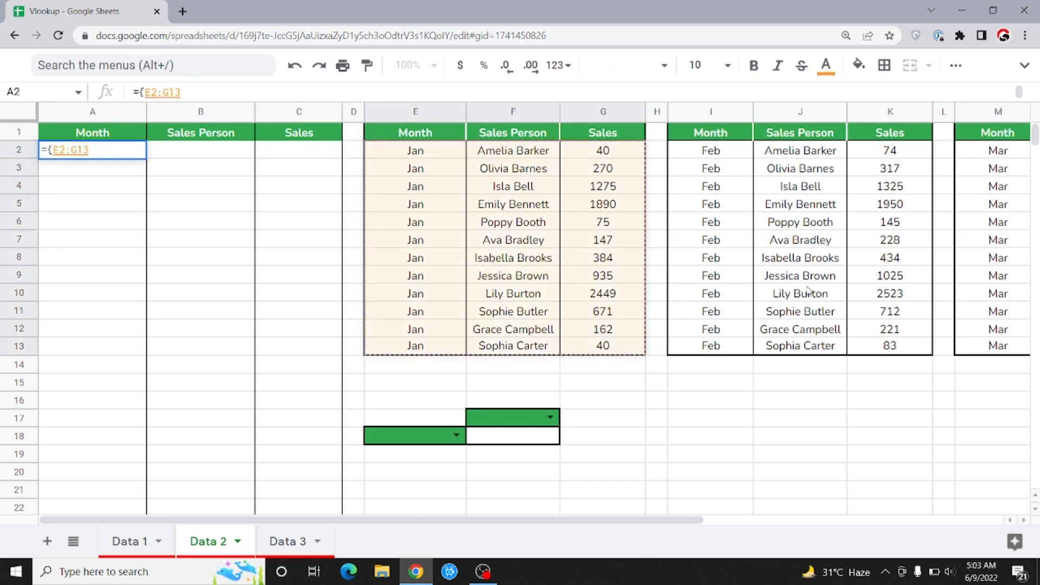
type(";")
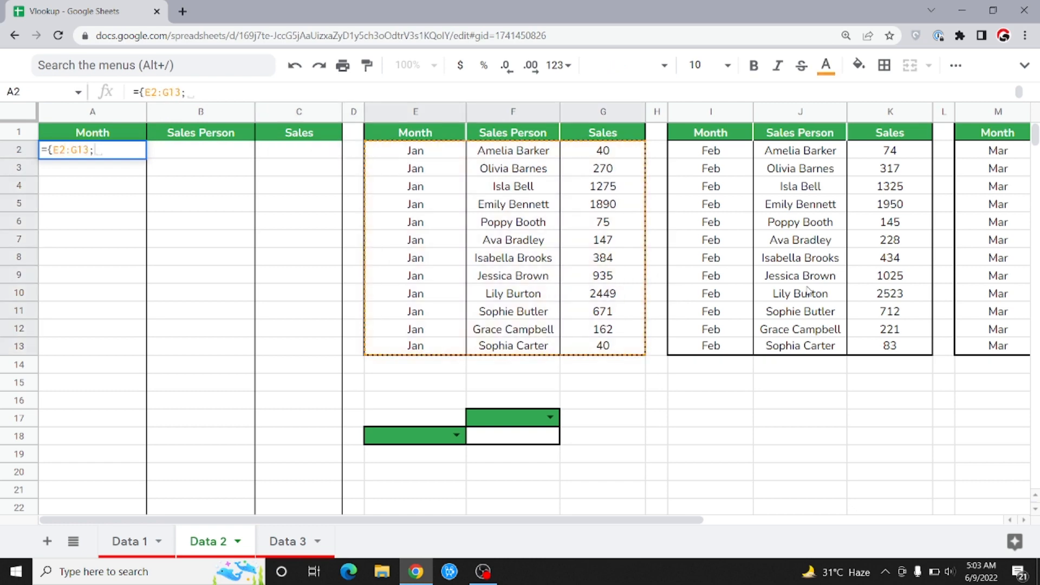
Step: Add the February data range I2:K13 beneath the January block in the array formula
key("Right")
key("Right")
key("Right")
key("Right")
key("Right")
key("Right")
key("Right")
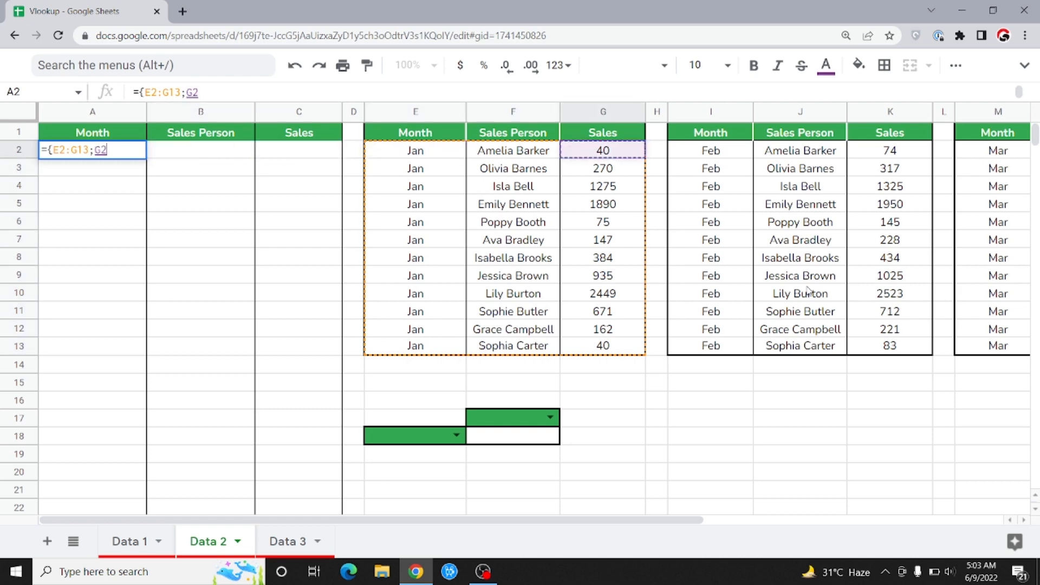
key("Right")
key("ctrl+shift+Right")
key("ctrl+shift+Down")
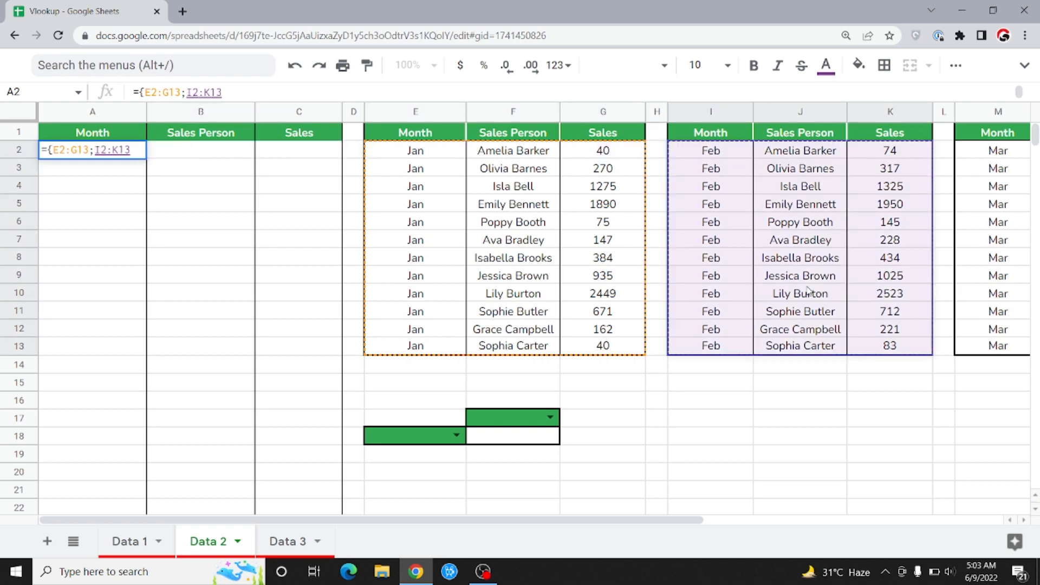
type(";")
Step: Append the March data range and complete the formula ={E2:G13;I2:K13;M2:O13} in A2
key("Right")
key("Right")
key("Right")
key("Right")
key("Right")
key("Right")
key("Right")
key("Right")
key("Right")
key("Right")
key("Right")
key("Right")
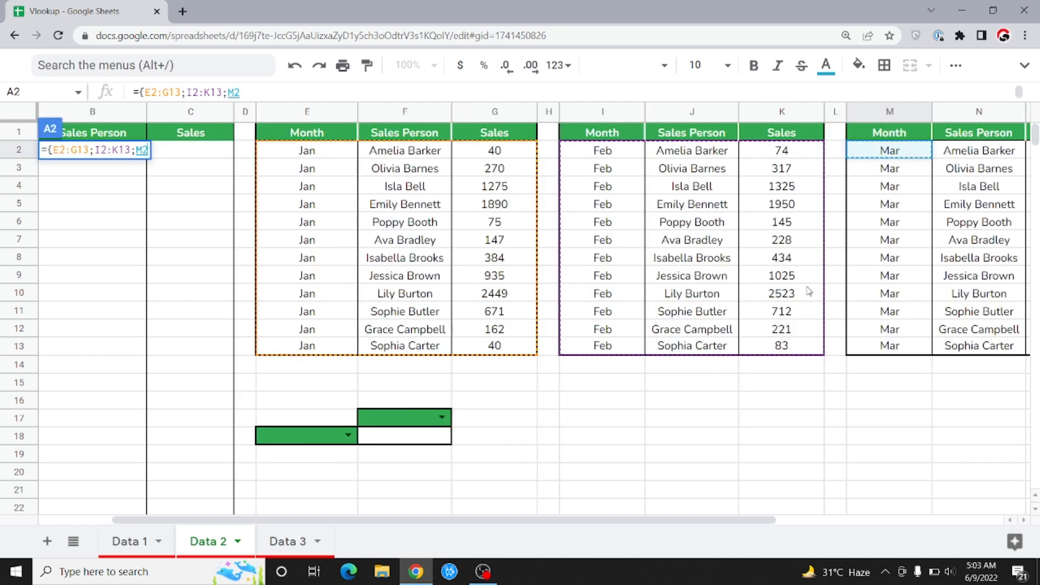
key("ctrl+shift+Right")
key("ctrl+shift+Down")
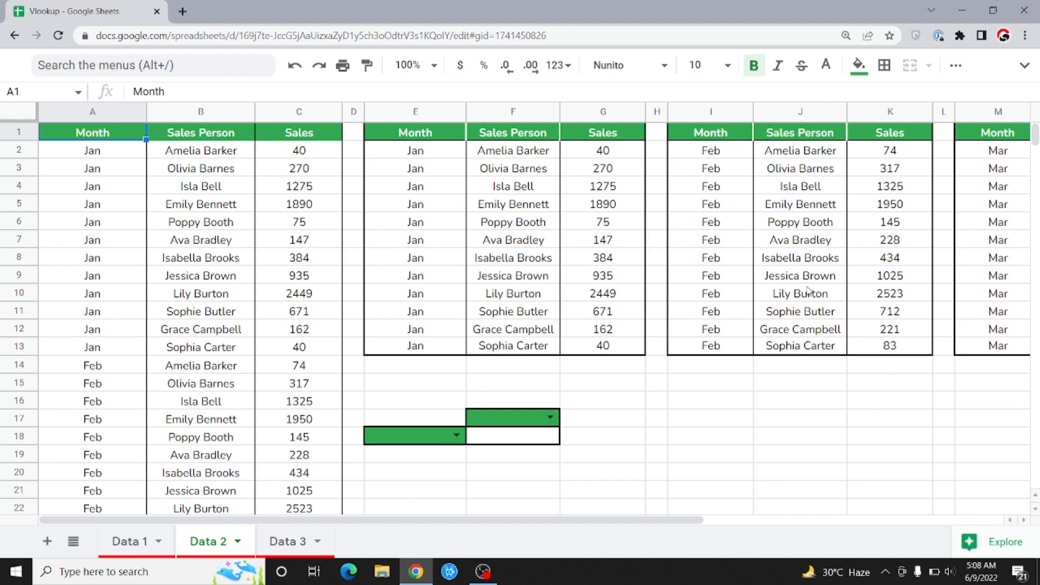
Step: Examine the Sales Person names in column B of the combined table
key("Right")
key("Down")
key("Down")
key("Down")
key("Down")
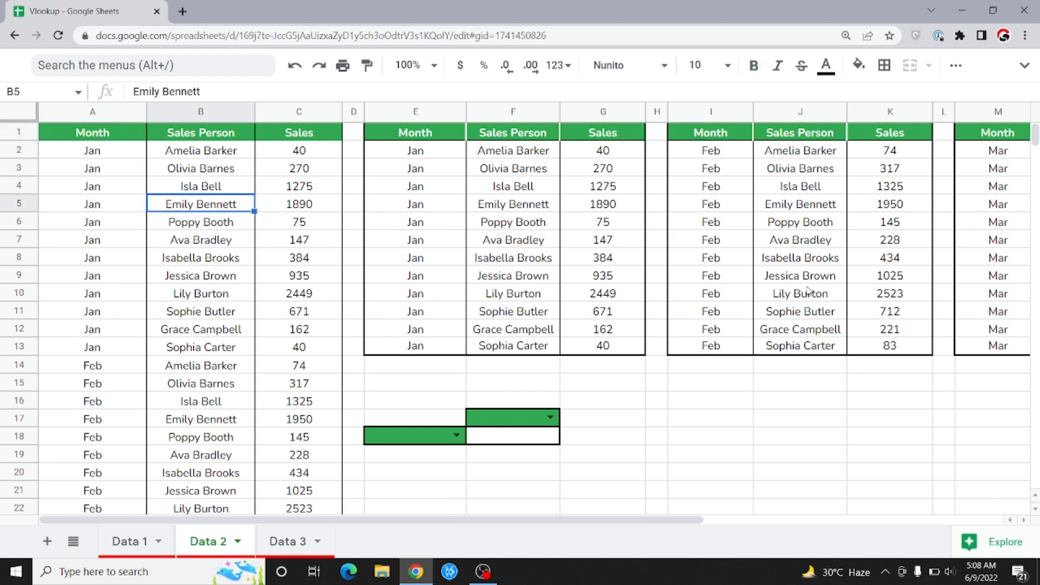
key("shift+Down")
key("shift+Down")
key("shift+Down")
key("shift+Down")
key("shift+Down")
key("shift+Down")
key("shift+Down")
key("shift+Down")
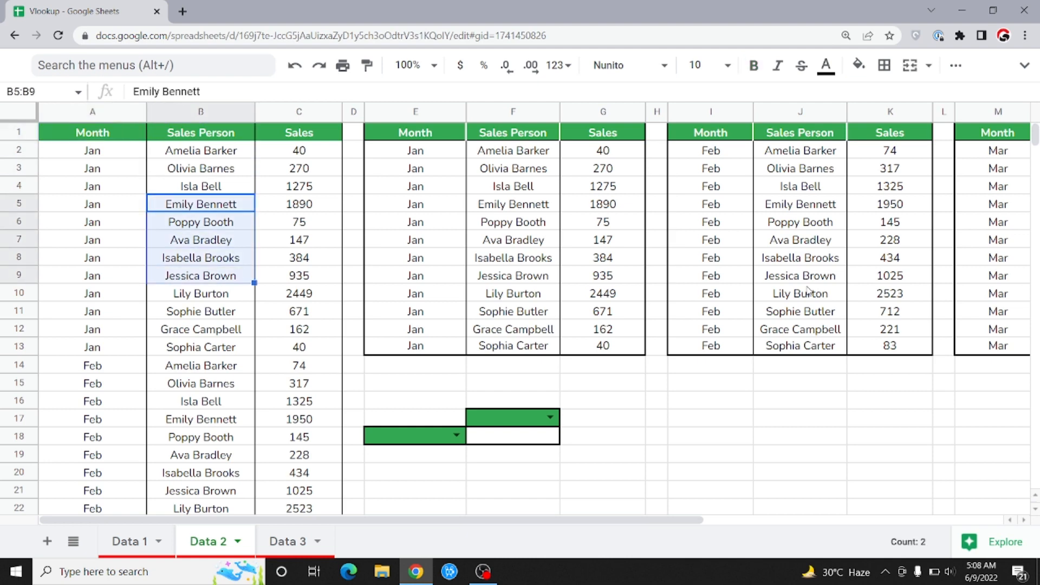
key("Up")
key("Up")
key("Up")
key("Up")
key("Down")
key("Down")
key("Down")
key("Down")
key("Up")
key("Up")
key("Up")
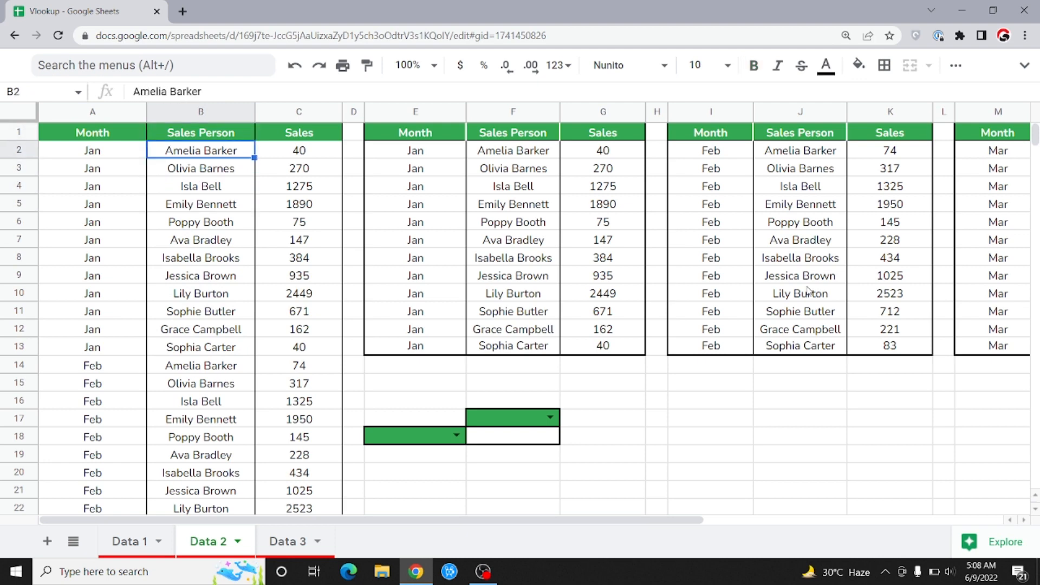
key("Down")
key("Down")
key("Down")
key("Down")
key("Down")
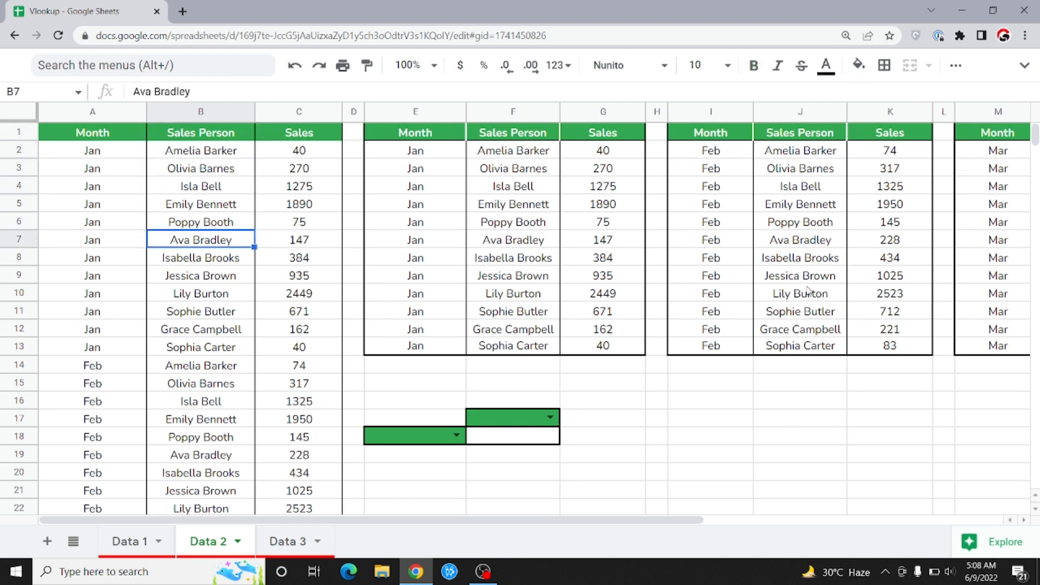
key("shift+Down")
key("shift+Down")
key("shift+Down")
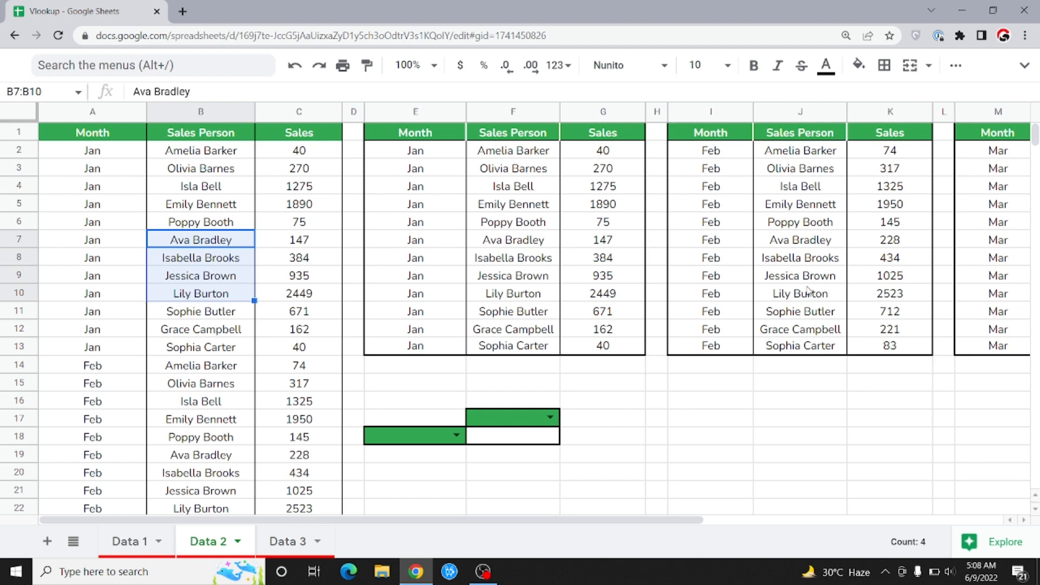
Step: Insert a new column before the combined table's Month column and enter the header Unique in A1
key("Left")
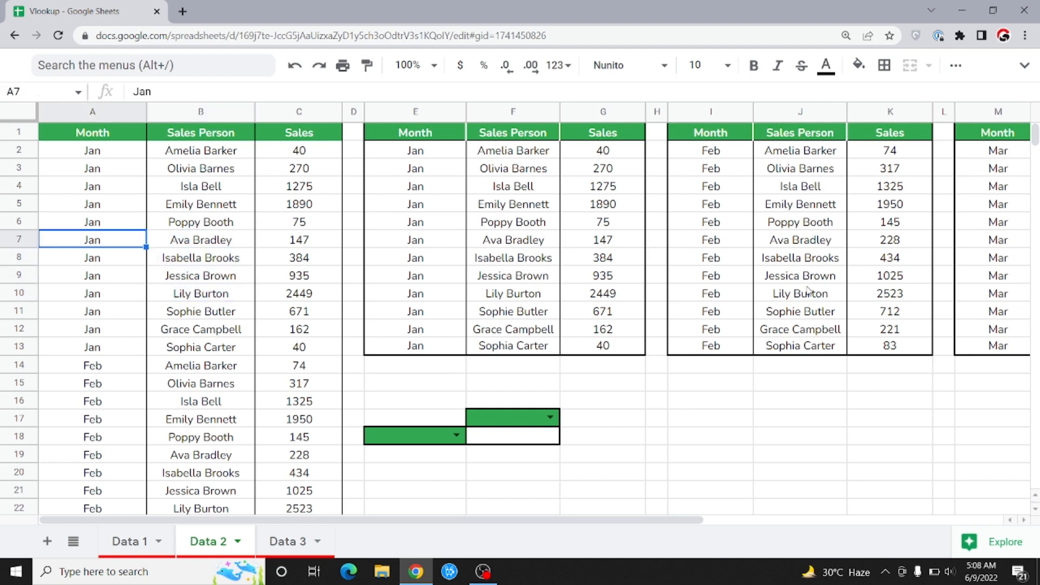
key("ctrl+space")
key("ctrl+space")
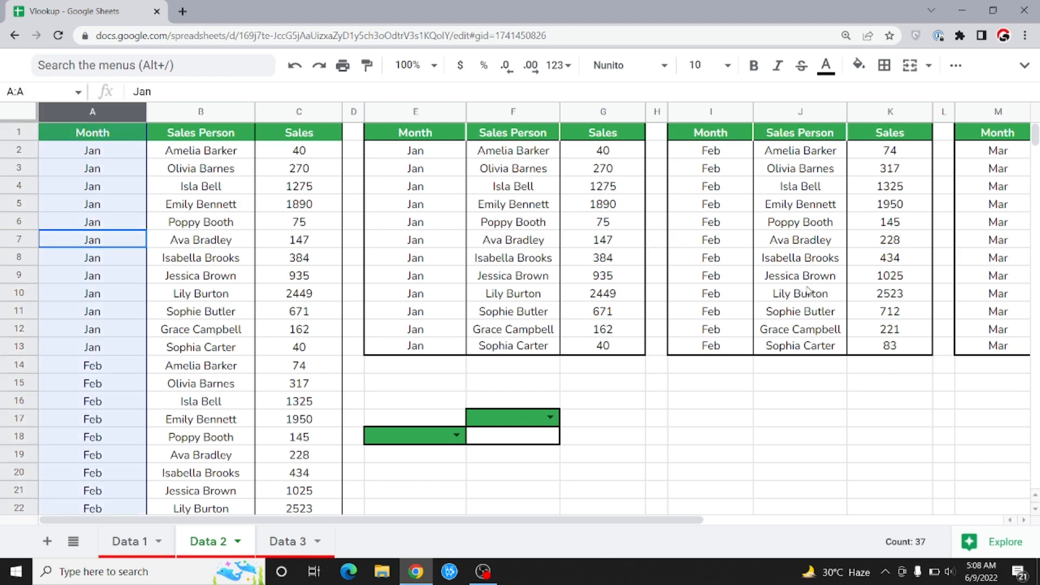
key("ctrl+alt+equal")
key("ctrl+Home")
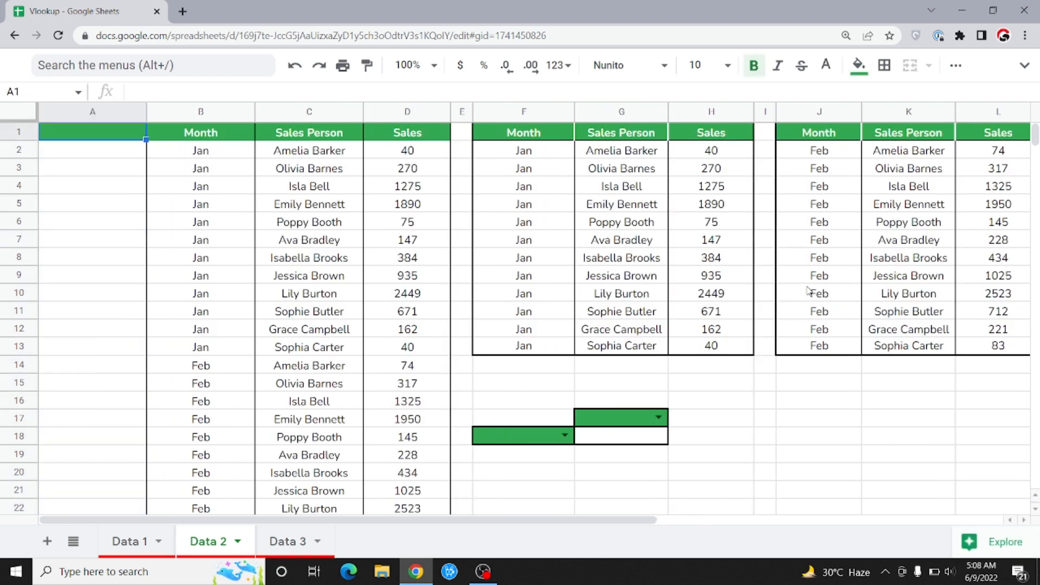
type("Unique")
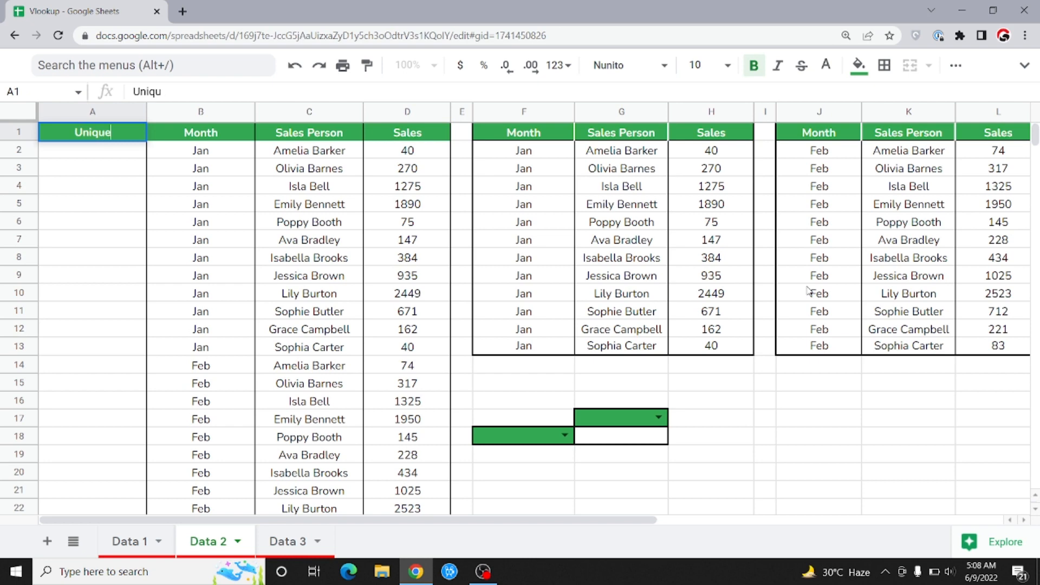
key("Return")
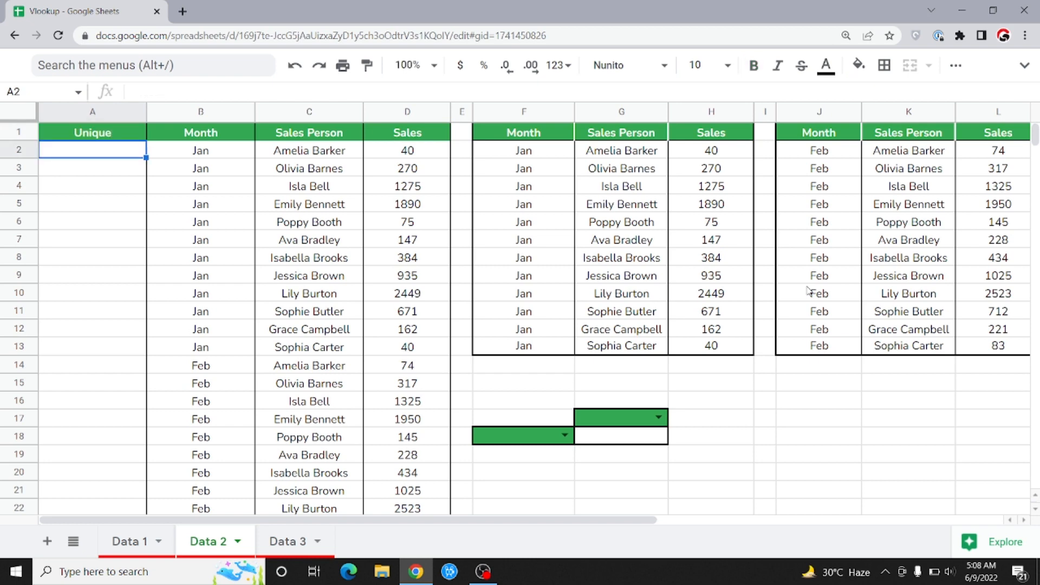
Step: Enter the formula =B2&C2 in A2 to join the month and sales person into one key
key("Right")
key("shift+Right")
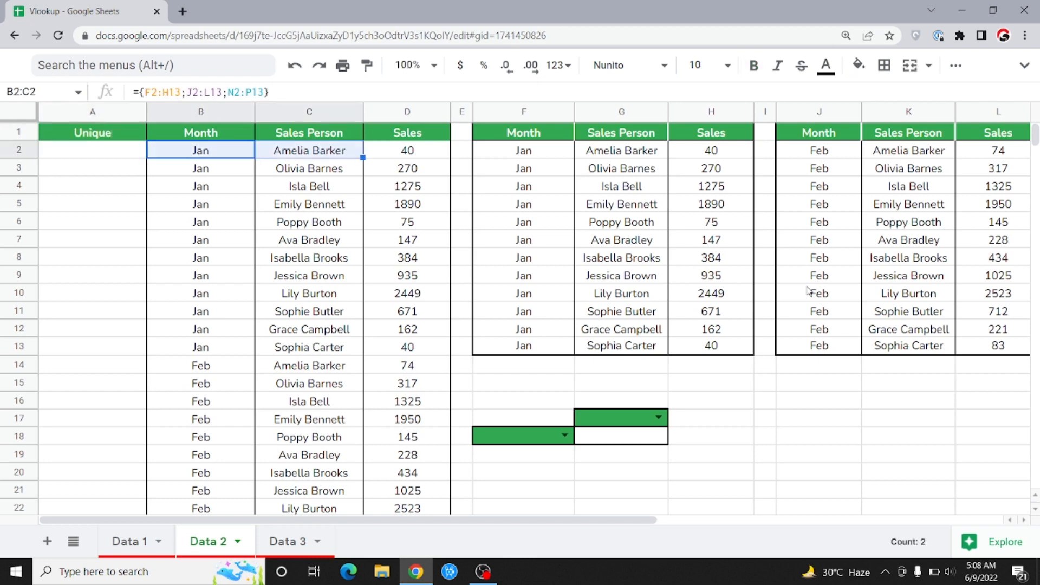
key("Left")
type("=")
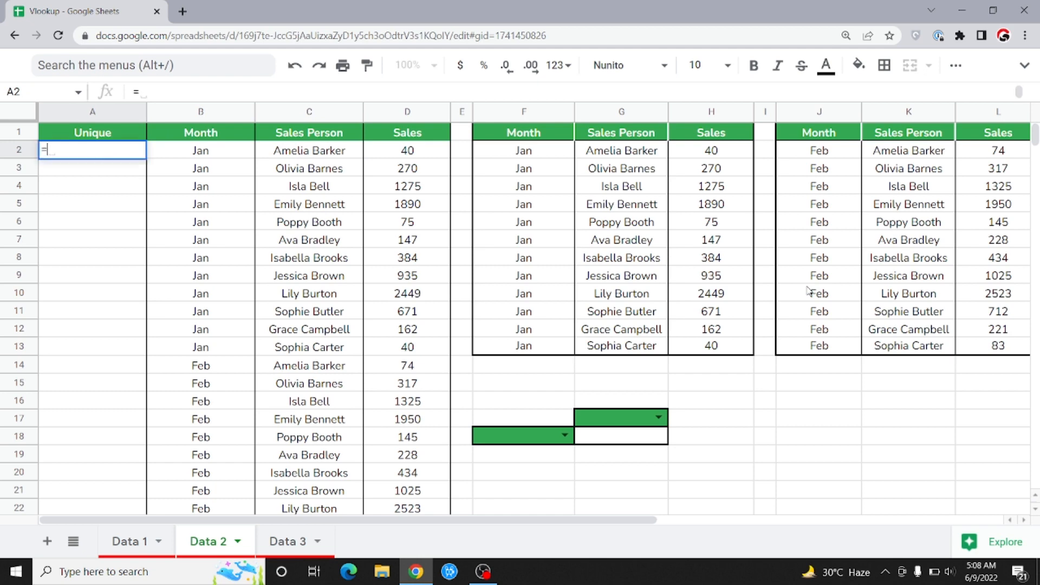
key("Right")
type("&")
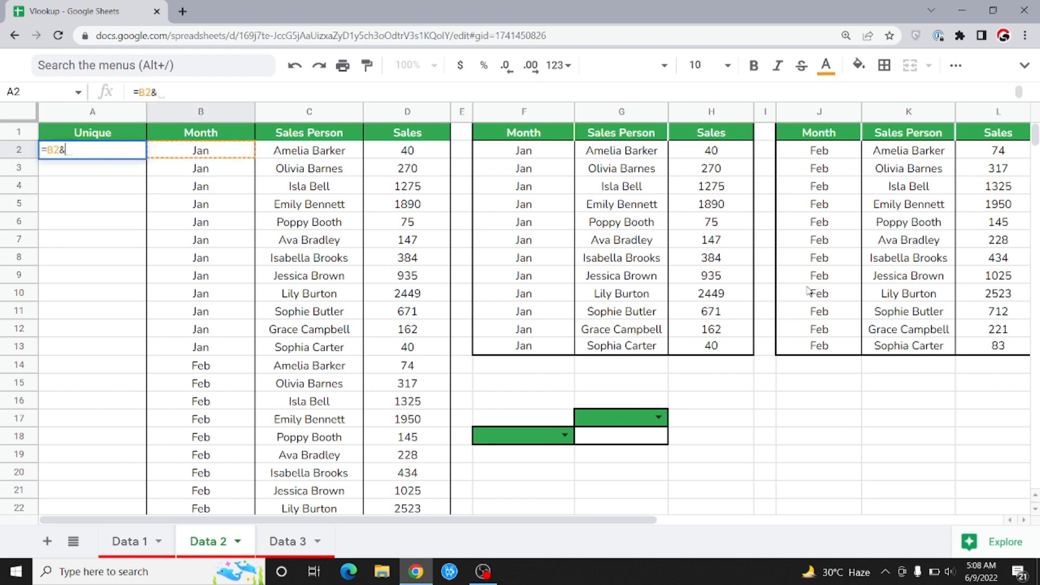
key("Right")
key("Right")
key("Left")
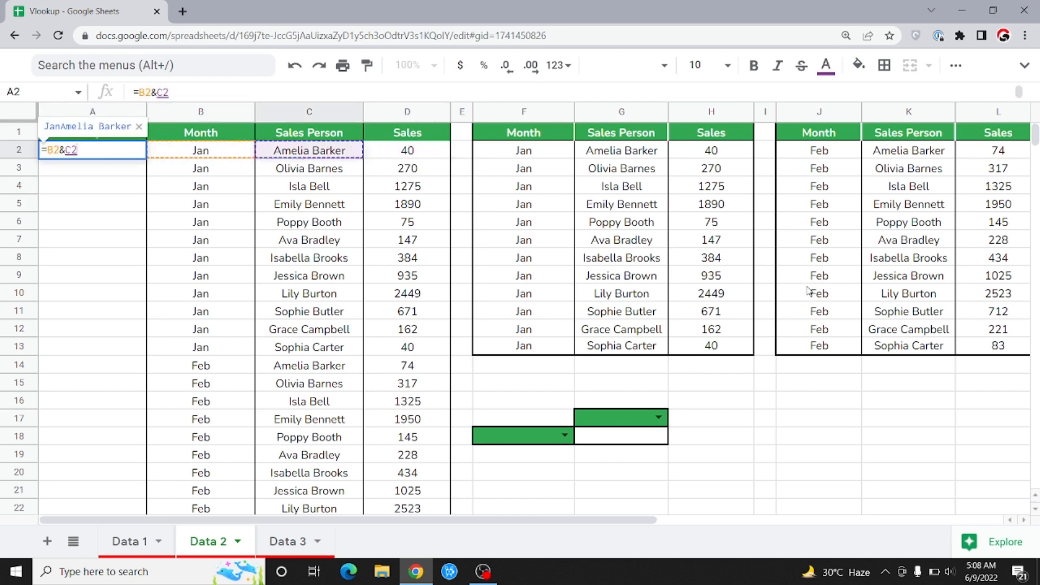
key("Return")
Step: Copy the key formula from A2 down the Unique column to the last row of the combined table
key("Up")
key("ctrl+c")
key("Right")
key("ctrl+Down")
key("Left")
key("ctrl+shift+Up")
key("shift+Down")
key("shift+Down")
key("shift+Up")
key("ctrl+v")
key("Up")
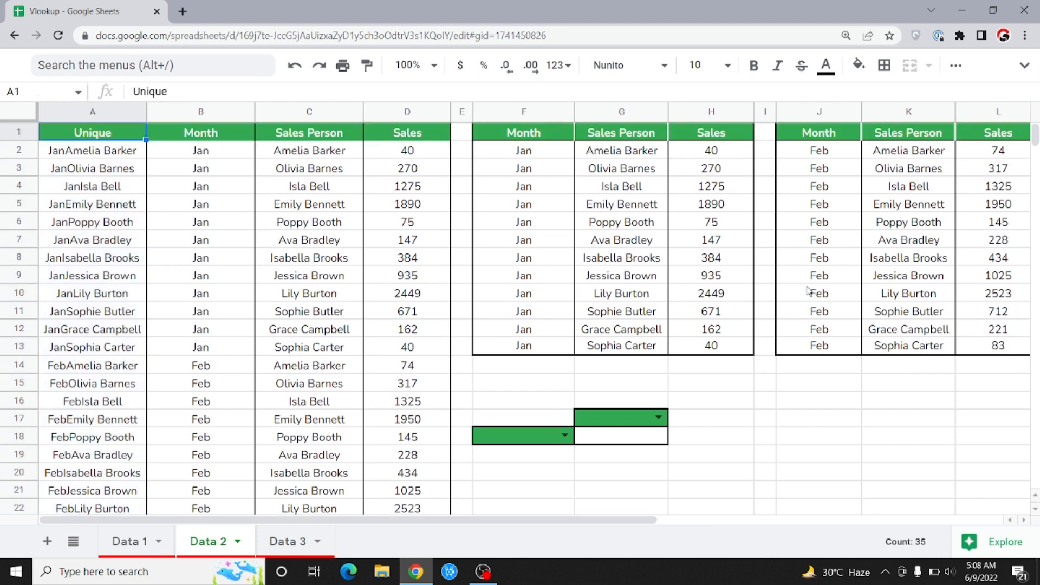
Step: Look through the keys in the Unique column and check row 17 across to its sales figure
key("Down")
key("Down")
key("Down")
key("ctrl+Down")
key("ctrl+Up")
key("Down")
key("Down")
key("Down")
key("Down")
key("Down")
key("Down")
key("Down")
key("Down")
key("Down")
key("Down")
key("Down")
key("Down")
key("Down")
key("Down")
key("Down")
key("Down")
key("Right")
key("Right")
key("Right")
key("Right")
key("Right")
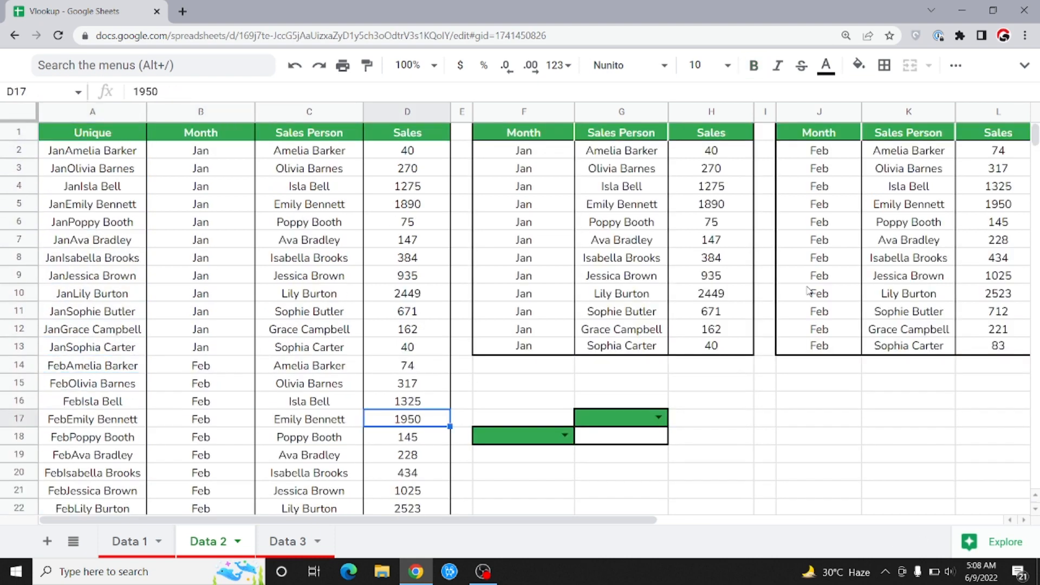
Step: Inspect the sales person choices offered by the dropdown in cell F18
key("Down")
key("Return")
key("Down")
key("Down")
key("Down")
key("Down")
key("Down")
key("Down")
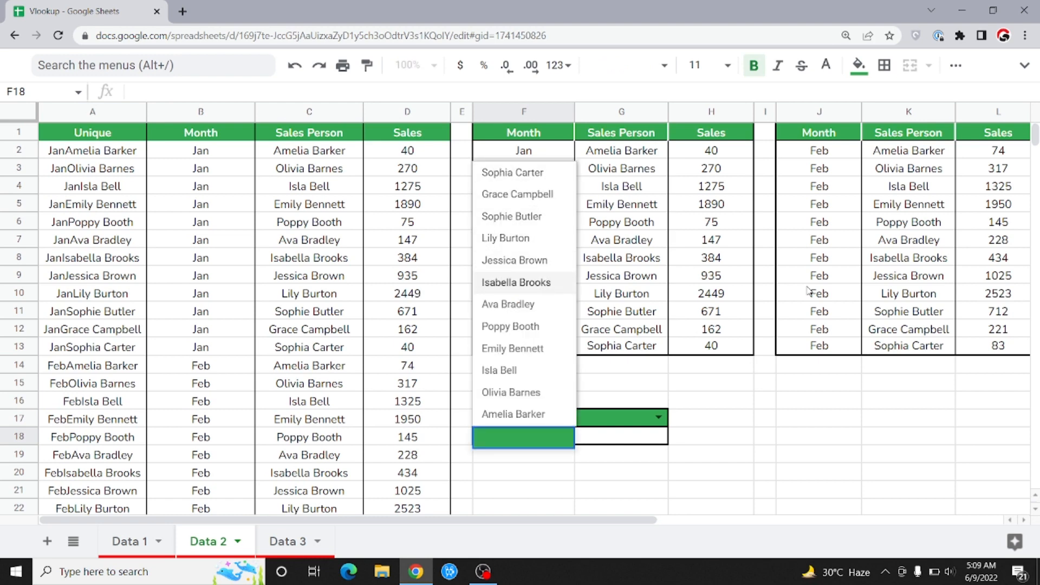
key("Escape")
Step: Inspect the choices offered by the dropdown in cell G17
key("Right")
key("Up")
key("Return")
key("Down")
key("Down")
key("Escape")
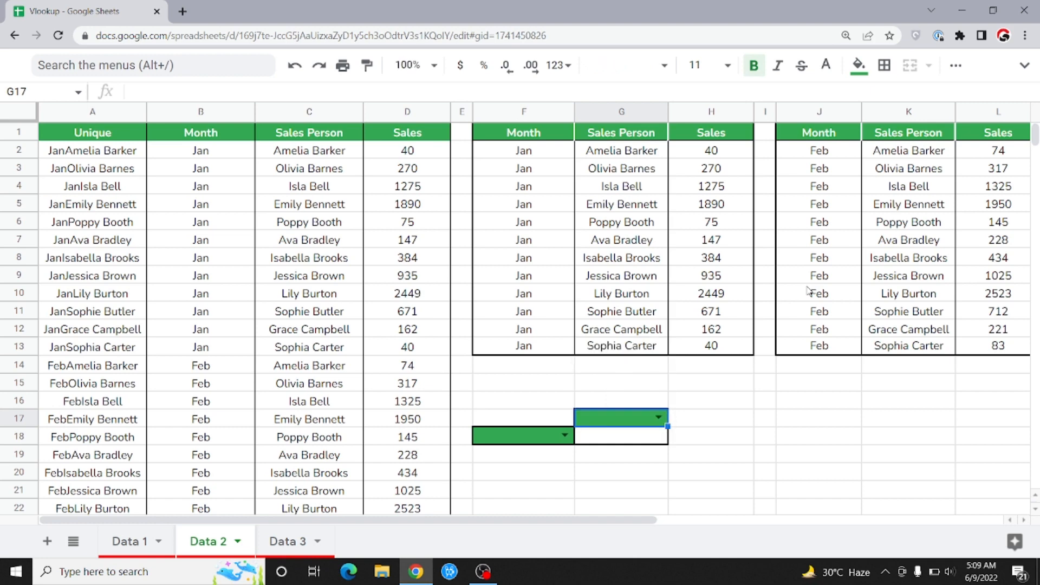
Step: Begin a VLOOKUP formula in cell G18
key("Down")
type("=VLOOKUP(")
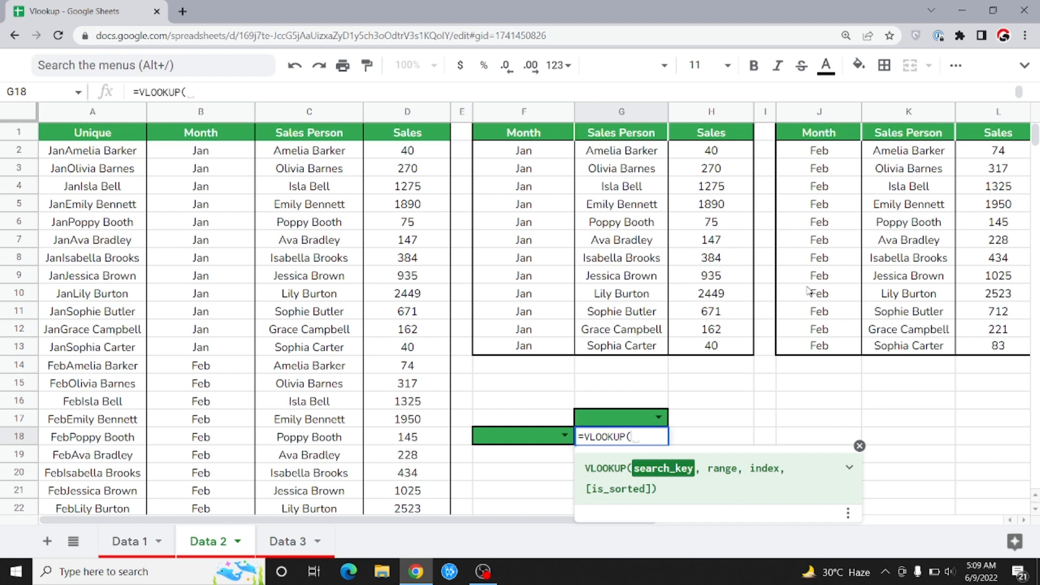
key("Left")
key("Left")
key("Left")
key("Left")
key("shift+Left")
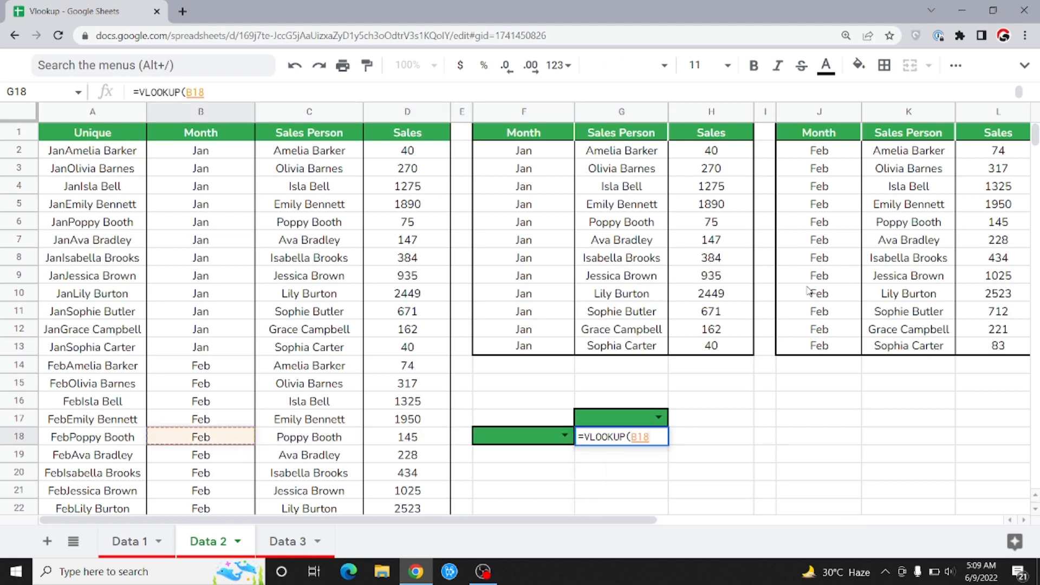
key("BackSpace")
key("BackSpace")
key("BackSpace")
key("BackSpace")
key("BackSpace")
key("BackSpace")
key("BackSpace")
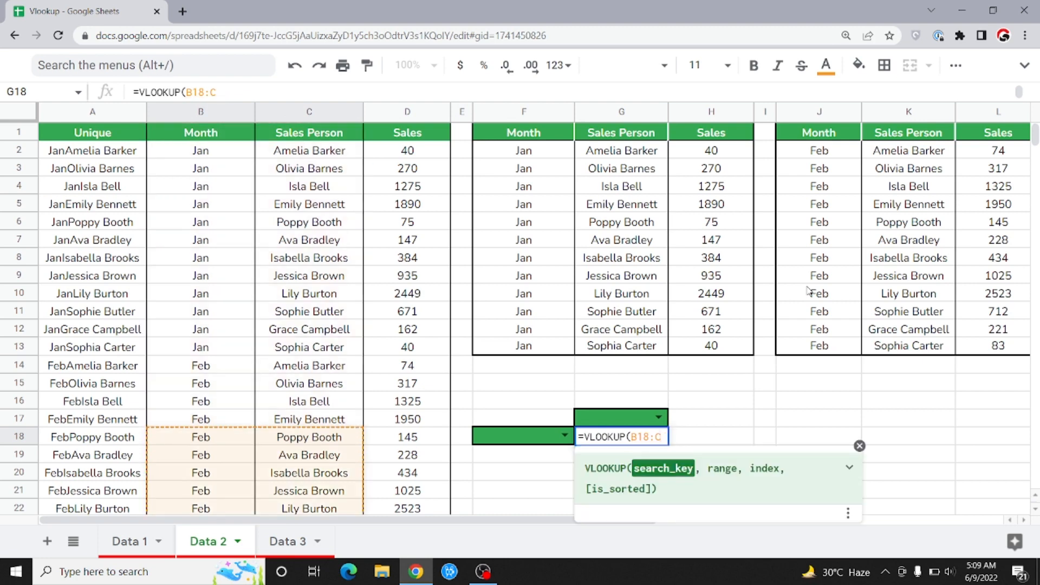
key("Left")
key("Left")
key("Left")
key("Left")
key("Left")
key("Left")
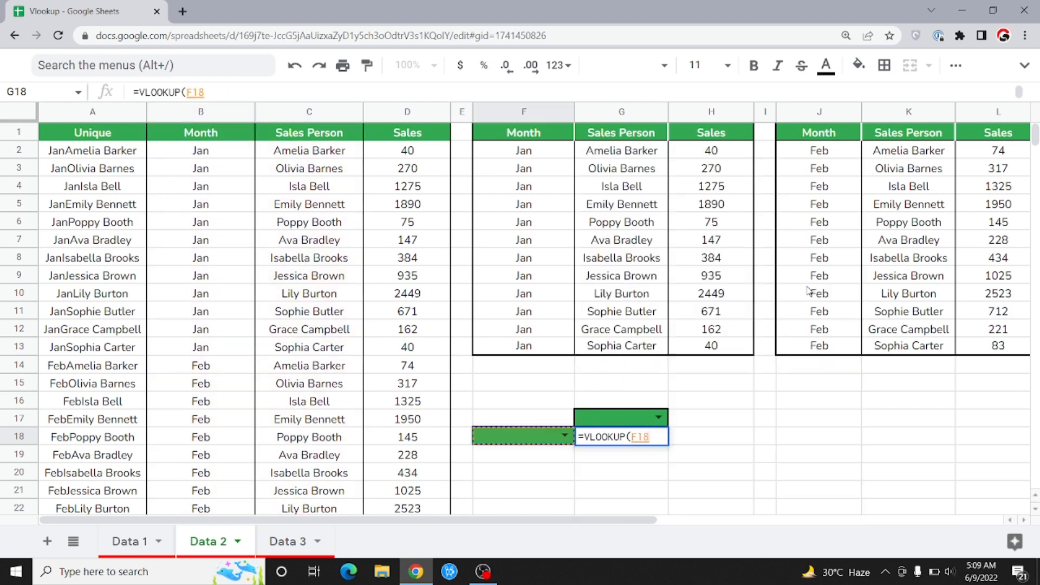
key("Up")
key("Up")
key("Up")
key("Down")
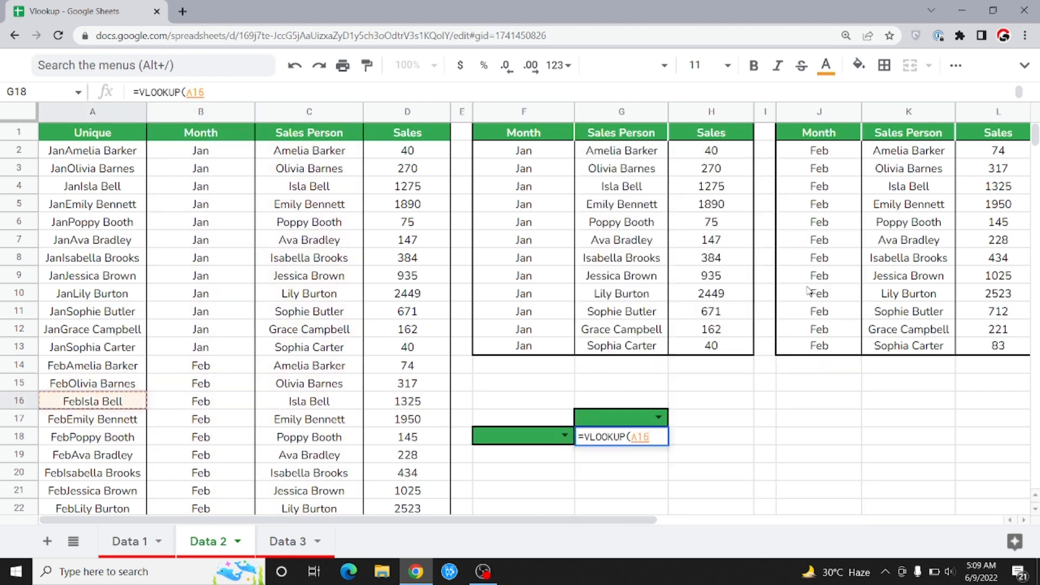
key("BackSpace")
key("BackSpace")
key("BackSpace")
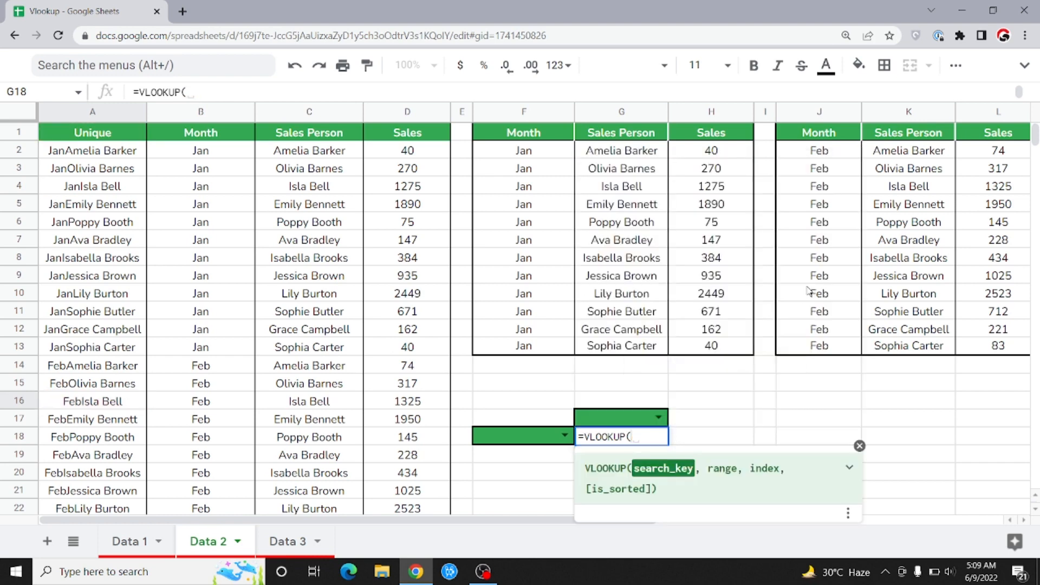
Step: Set the VLOOKUP search key to the month cell G17 joined with the sales person cell F18, as G17&F18
key("Left")
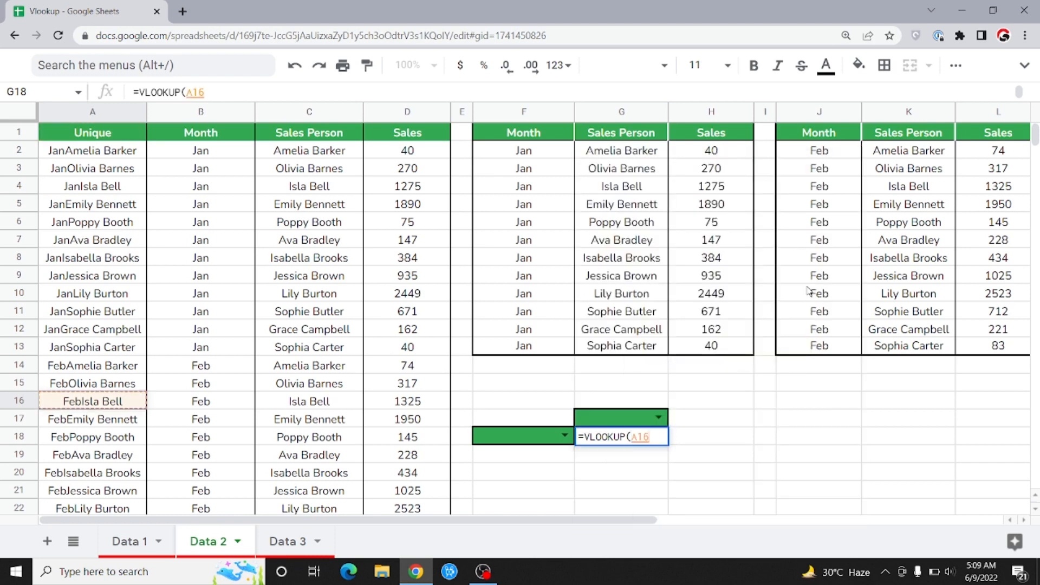
key("Down")
key("Down")
key("Right")
key("Right")
key("Right")
key("Right")
key("Right")
key("Right")
key("Right")
key("Right")
key("Left")
key("Left")
key("Left")
key("Left")
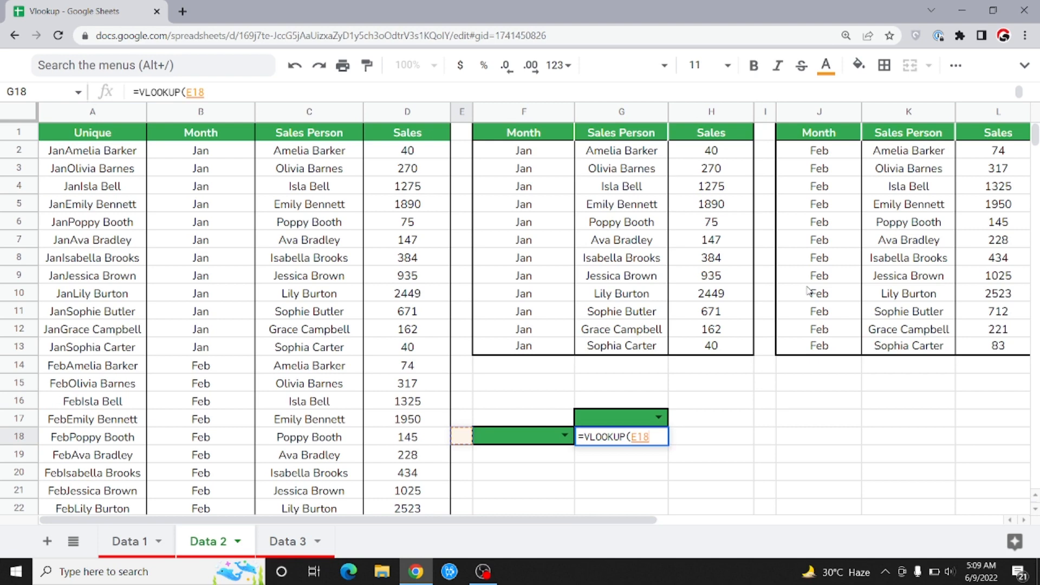
key("Right")
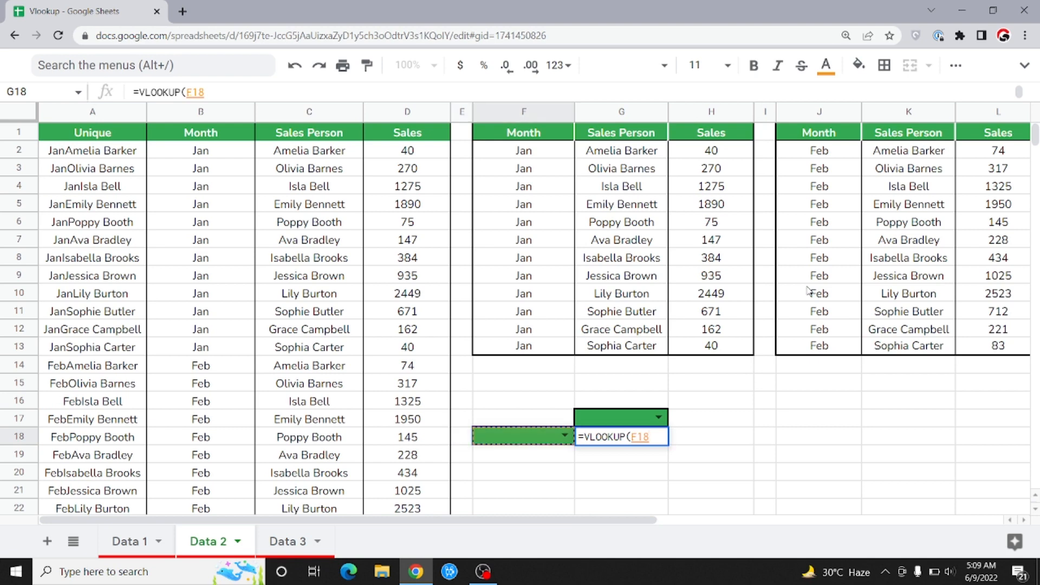
key("Right")
key("Up")
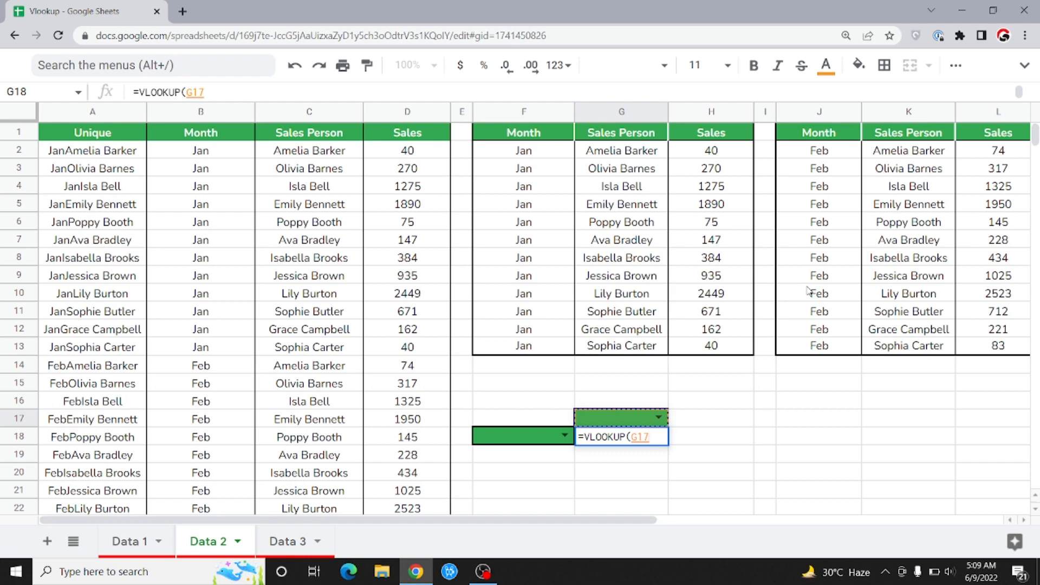
type("&")
key("Left")
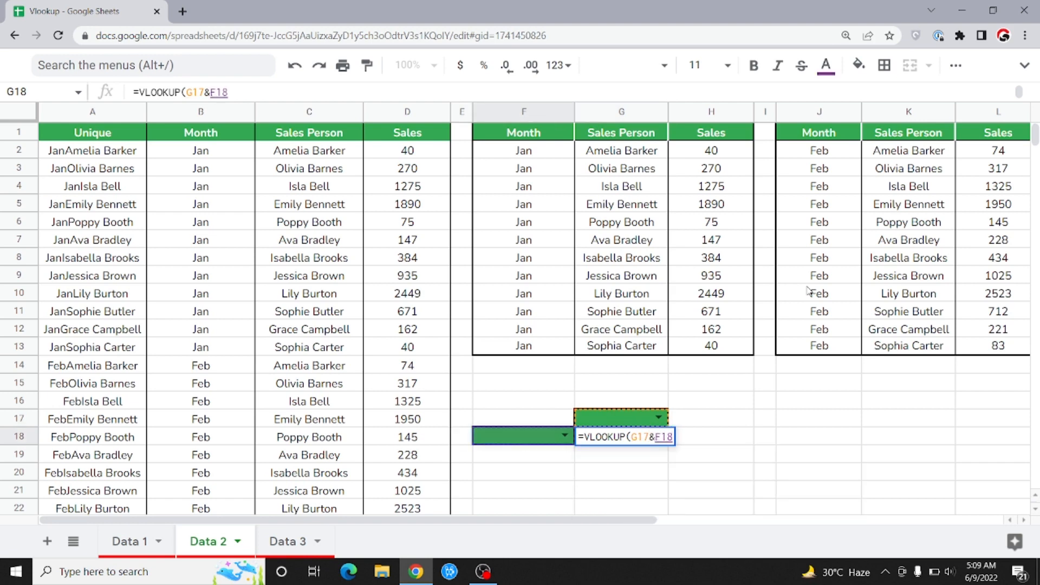
Step: Set the VLOOKUP range to the whole combined table with the Unique column, A1:D37
type(",")
key("Left")
key("Left")
key("Left")
key("Left")
key("Left")
key("Left")
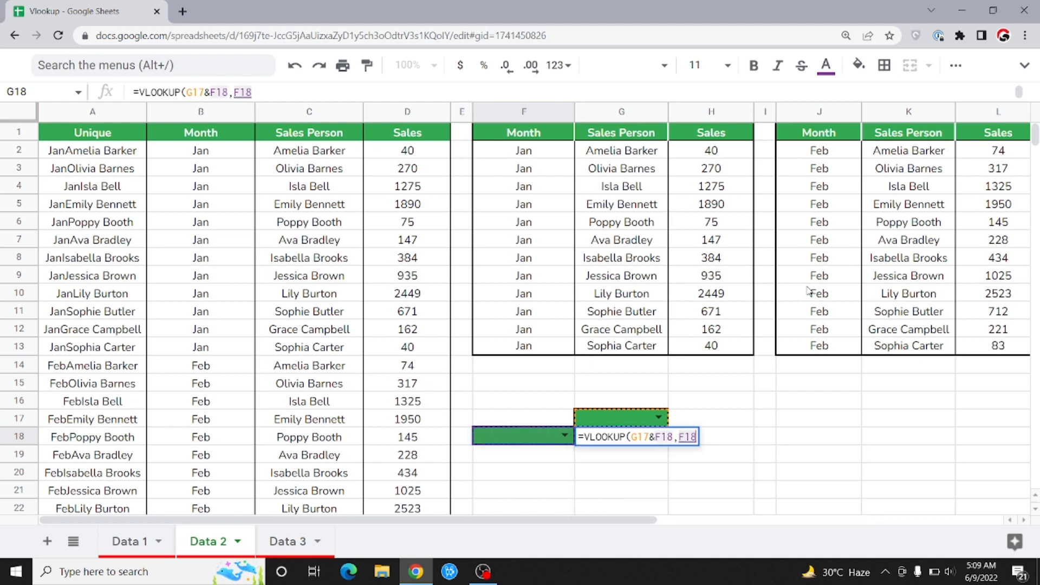
key("ctrl+Up")
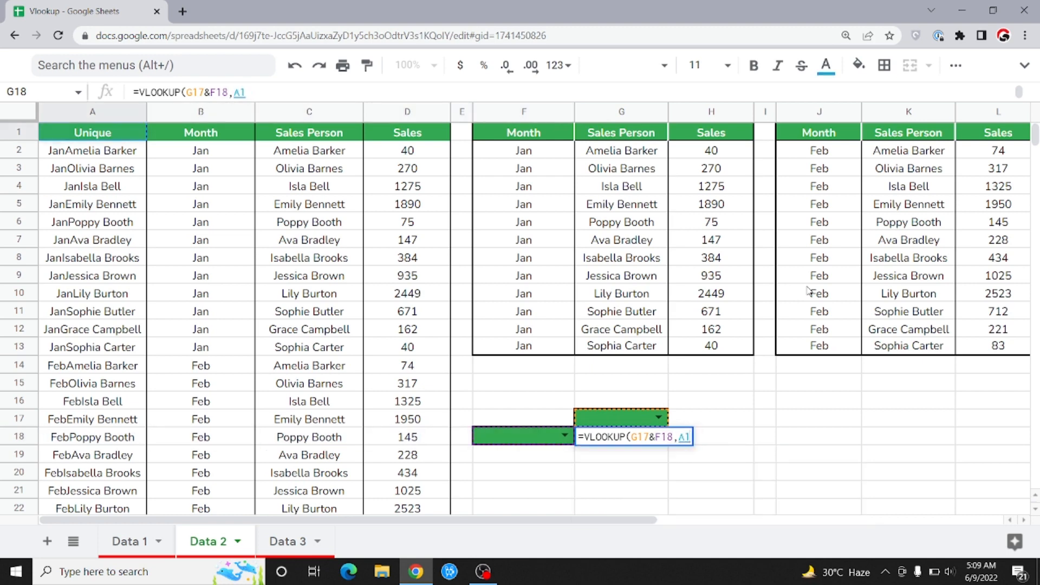
key("ctrl+shift+Right")
key("ctrl+shift+Down")
type(",")
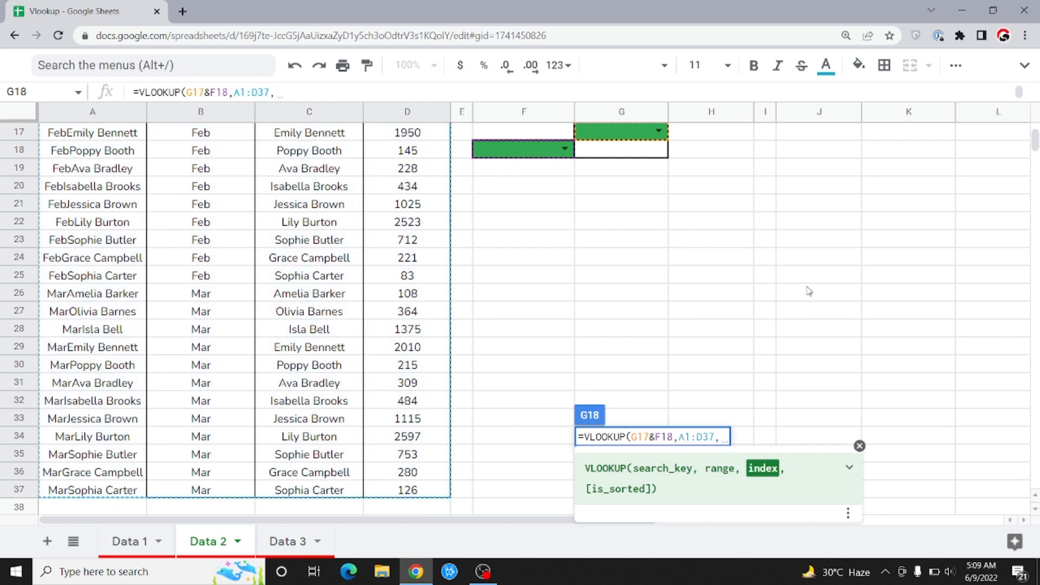
Step: Complete the VLOOKUP with column index 4 and exact match 0, and enter the formula in G18
type("4,0")
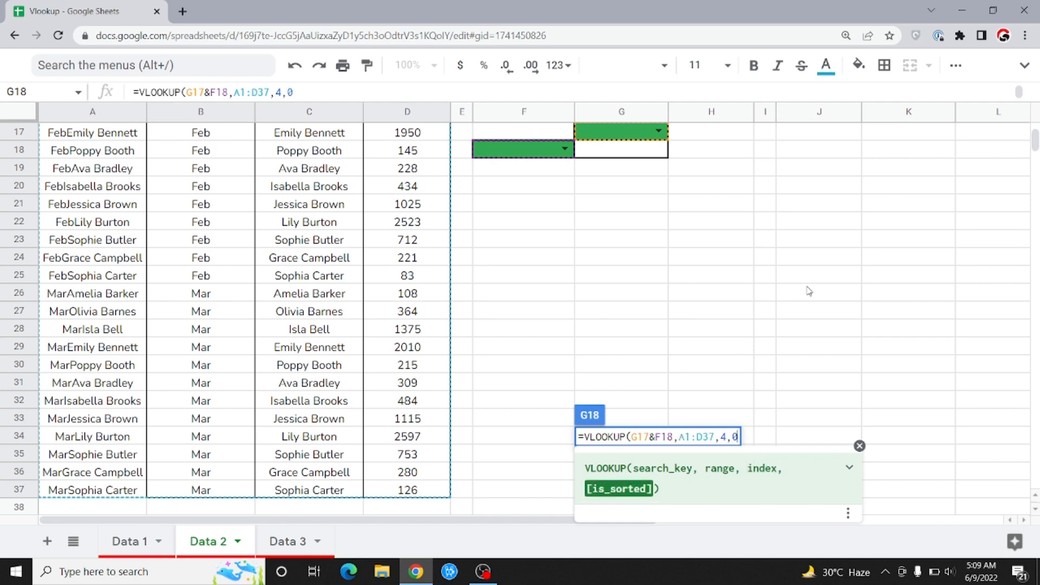
type(")")
key("Return")
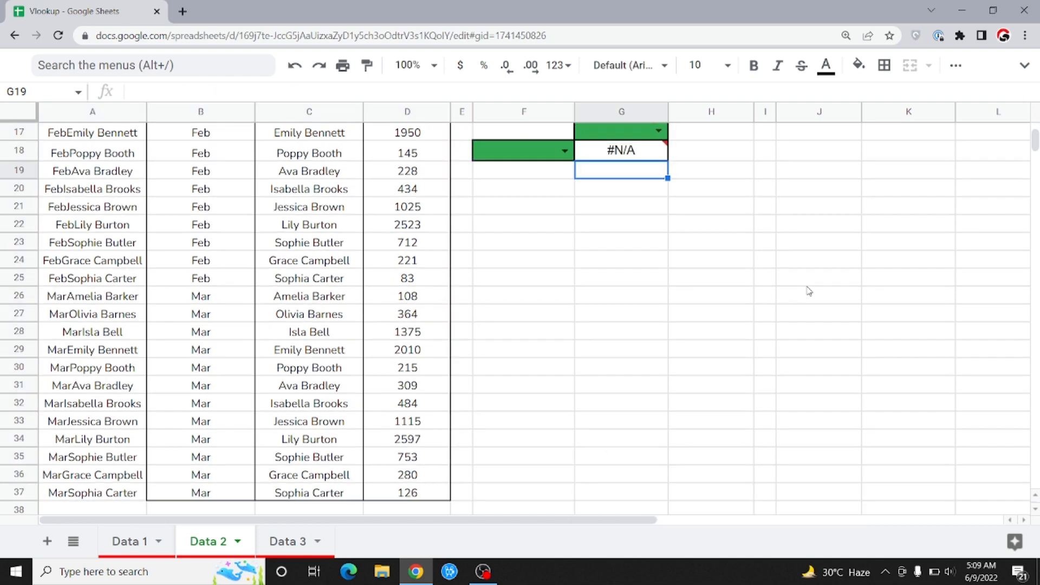
Step: Examine the VLOOKUP result in cell G18 while both dropdown cells are empty
key("Up")
key("Up")
key("Up")
key("Up")
key("Up")
key("Down")
key("Down")
key("Down")
key("Down")
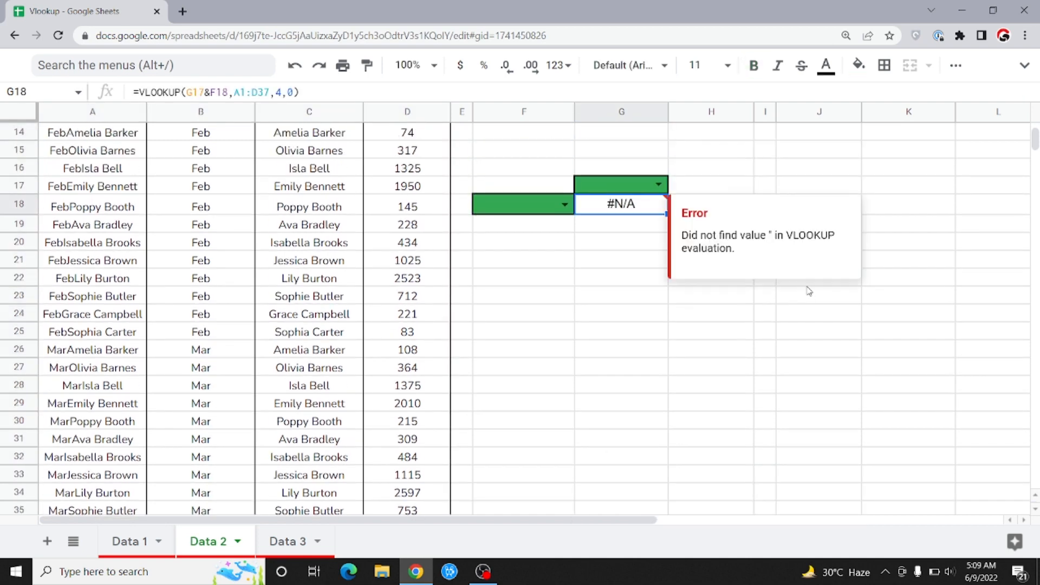
Step: Choose the third sales person of the January table in the dropdown of cell F18
key("Left")
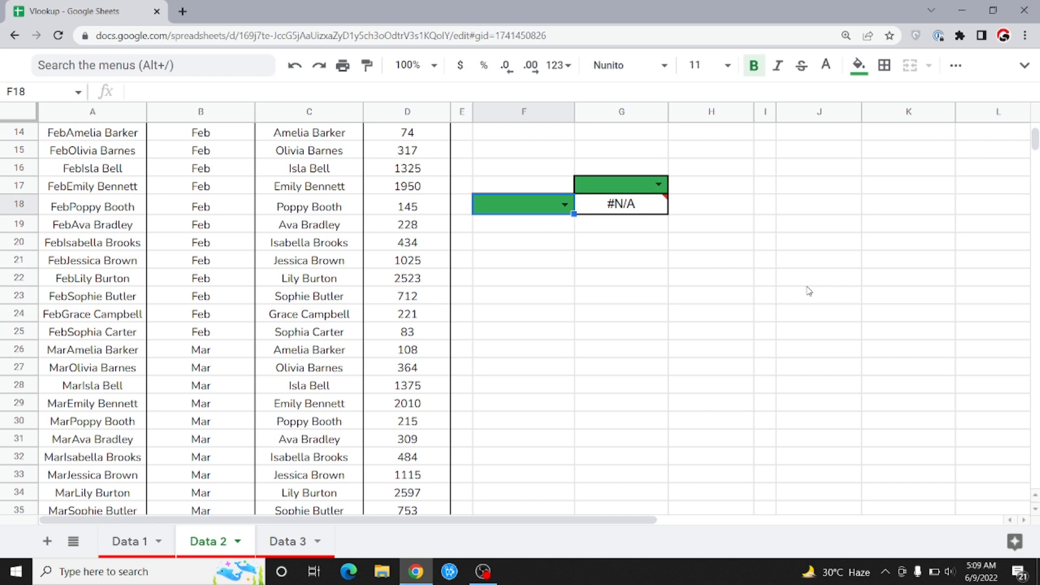
key("Return")
key("Down")
key("Down")
key("Down")
key("Up")
key("Up")
key("Down")
key("Return")
Step: Choose Jan in the month dropdown of cell G17
key("Right")
key("Up")
key("Up")
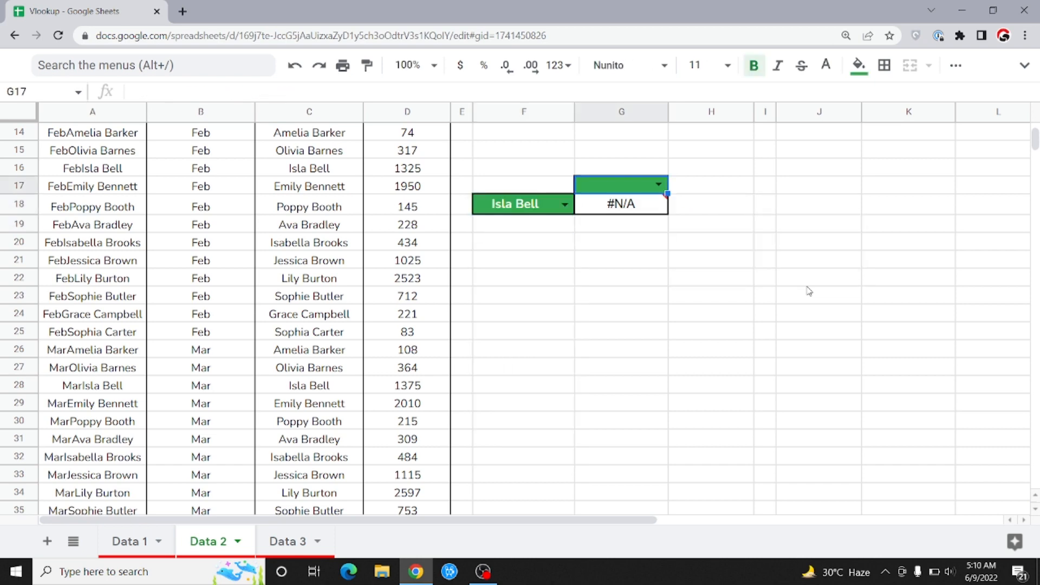
key("Return")
key("Return")
Step: Compare the G18 result with the selected sales person's January sales in row 4 of the combined table
key("Up")
key("Up")
key("Up")
key("Up")
key("Up")
key("Up")
key("Up")
key("Up")
key("Up")
key("Up")
key("Up")
key("Up")
key("Up")
key("Up")
key("Up")
key("Down")
key("Down")
key("Down")
key("Down")
key("Down")
key("Down")
key("Down")
key("Left")
key("Left")
key("Left")
key("Left")
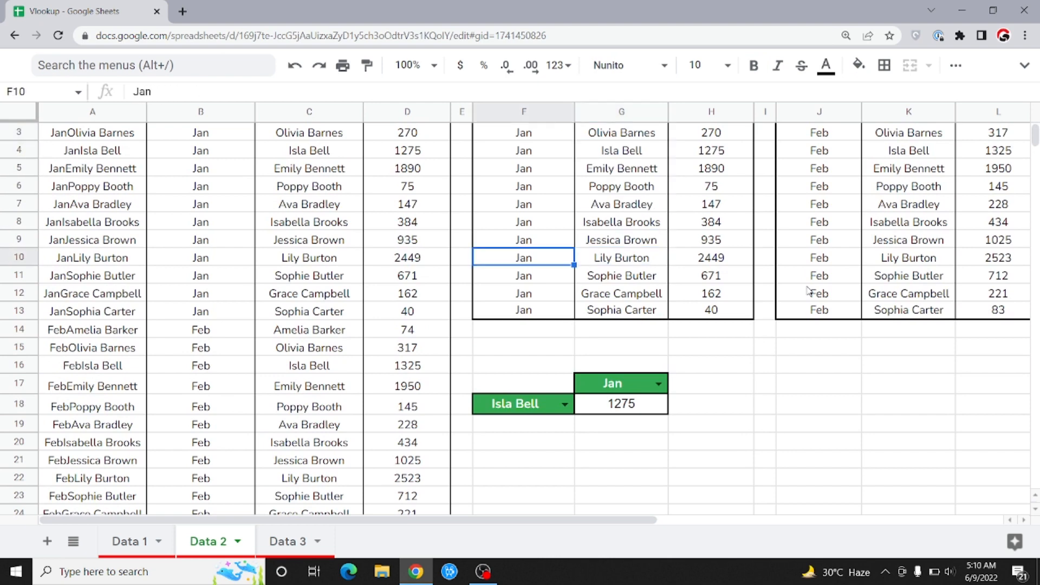
key("Up")
key("Up")
key("Up")
key("Up")
key("Up")
key("Up")
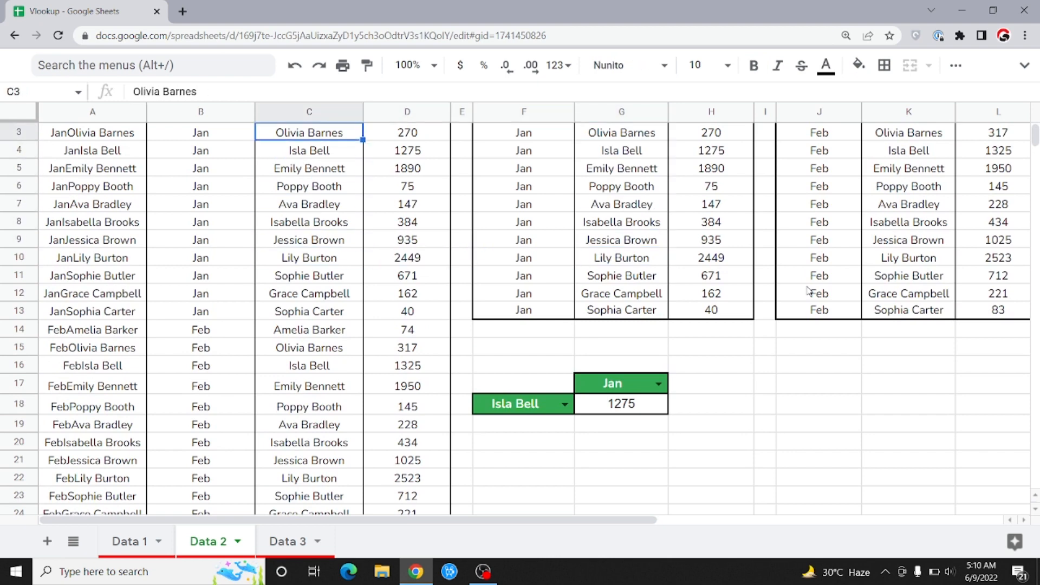
key("Up")
key("Up")
key("Down")
key("Down")
key("Right")
Step: Replace the month in the dropdown cell G17 with Feb
key("Down")
key("Down")
key("Down")
key("Down")
key("Down")
key("Down")
key("Down")
key("Down")
key("Down")
key("Down")
key("Down")
key("Down")
key("Down")
key("Right")
key("Right")
key("Right")
key("BackSpace")
key("Down")
key("Down")
key("Return")
Step: Compare the G18 result with the selected sales person's February sales in cell D16 of the combined table
key("Down")
key("Up")
key("Left")
key("Left")
key("Left")
key("Left")
key("Down")
key("Down")
key("Down")
key("Down")
key("Down")
key("Down")
key("Down")
key("Down")
key("Down")
key("Down")
key("Down")
key("Down")
key("Up")
key("Up")
key("Up")
key("Up")
key("Up")
key("Up")
key("Up")
key("Up")
key("Up")
key("Up")
key("Up")
key("Up")
key("Up")
key("Up")
key("Right")
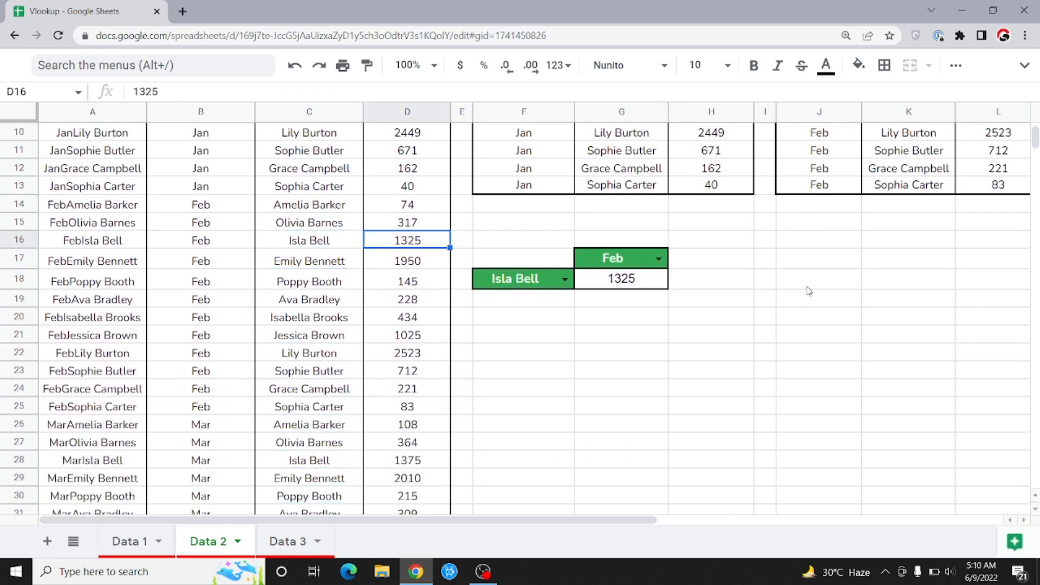
Step: Replace the month in the dropdown cell G17 with Mar
key("Right")
key("Right")
key("Right")
key("Down")
key("BackSpace")
key("Down")
key("Down")
key("Down")
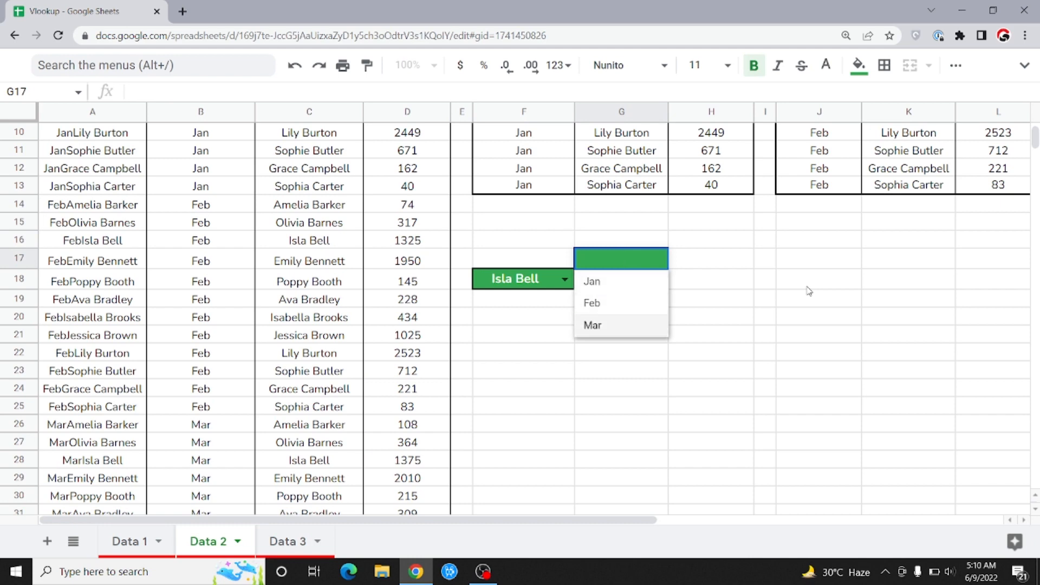
key("Return")
Step: Compare the G18 result with the selected sales person's March sales in row 28 of the combined table
key("Up")
key("Down")
key("Left")
key("Left")
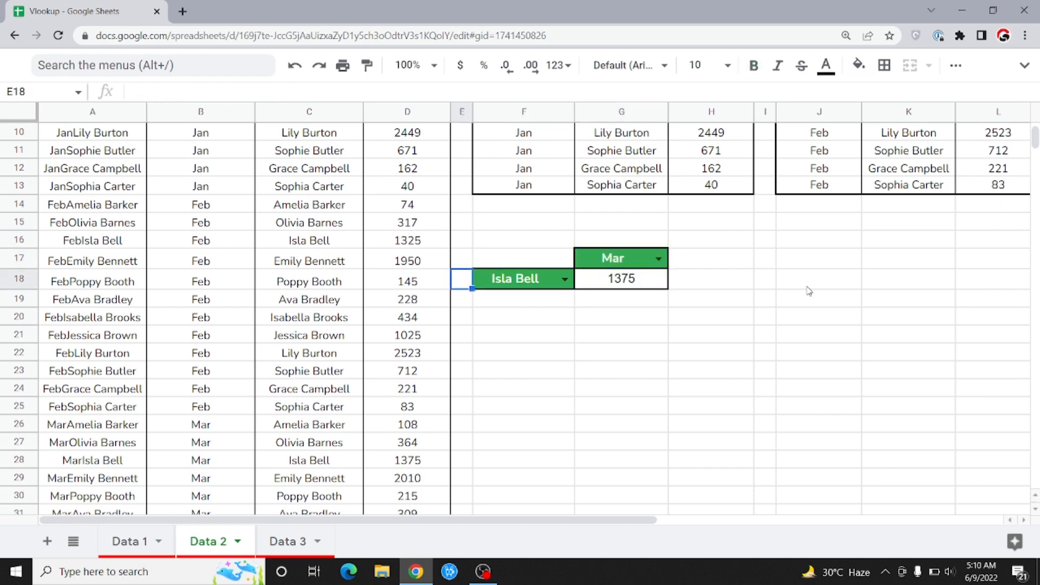
key("Left")
key("Left")
key("ctrl+Down")
key("Up")
key("Up")
key("Up")
key("Up")
key("Up")
key("Up")
key("Up")
key("Up")
key("Up")
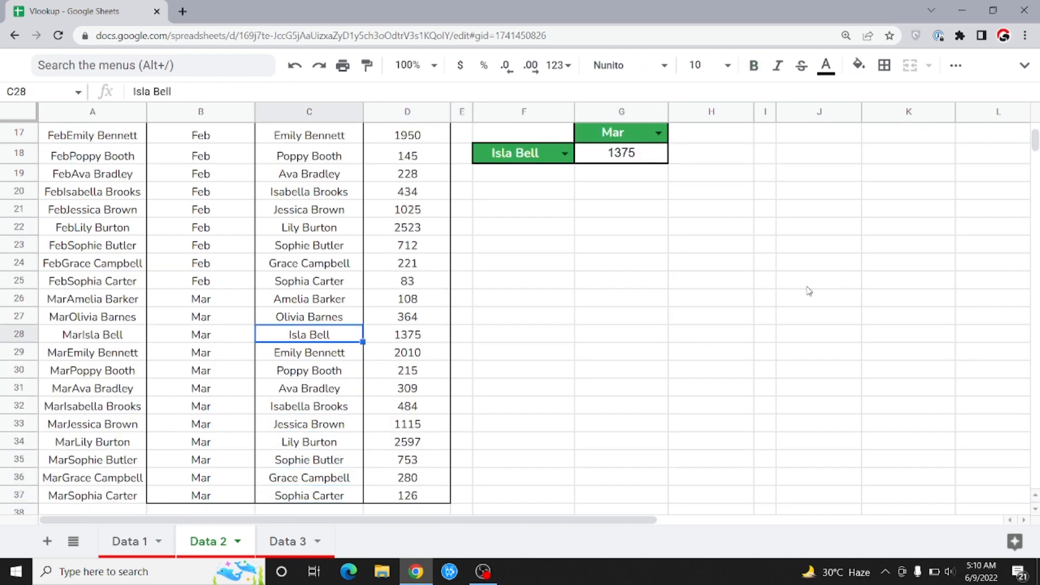
key("Up")
key("Left")
key("Left")
key("Down")
key("Right")
key("Right")
key("Right")
Step: Change the sales person in the dropdown cell F18 to the ninth person in the list
key("Right")
key("Right")
key("ctrl+Up")
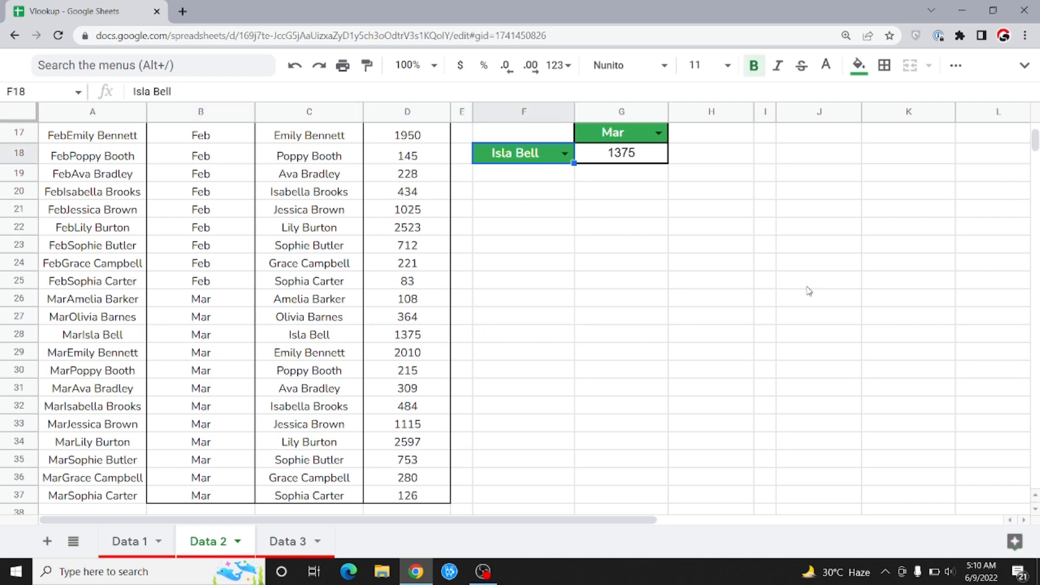
key("BackSpace")
key("Down")
key("Down")
key("Down")
key("Down")
key("Down")
key("Down")
key("Down")
key("Down")
key("Down")
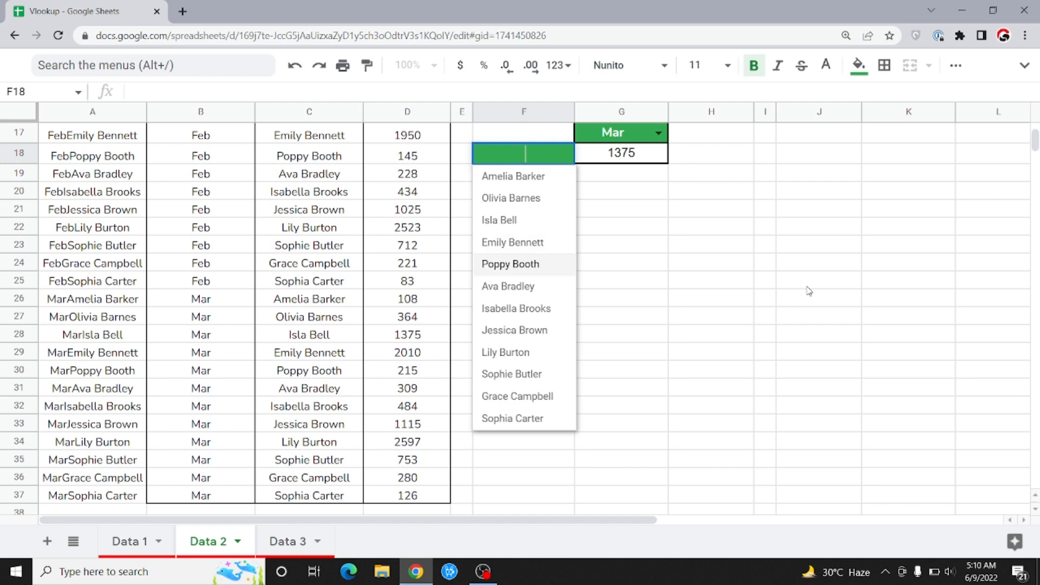
key("Return")
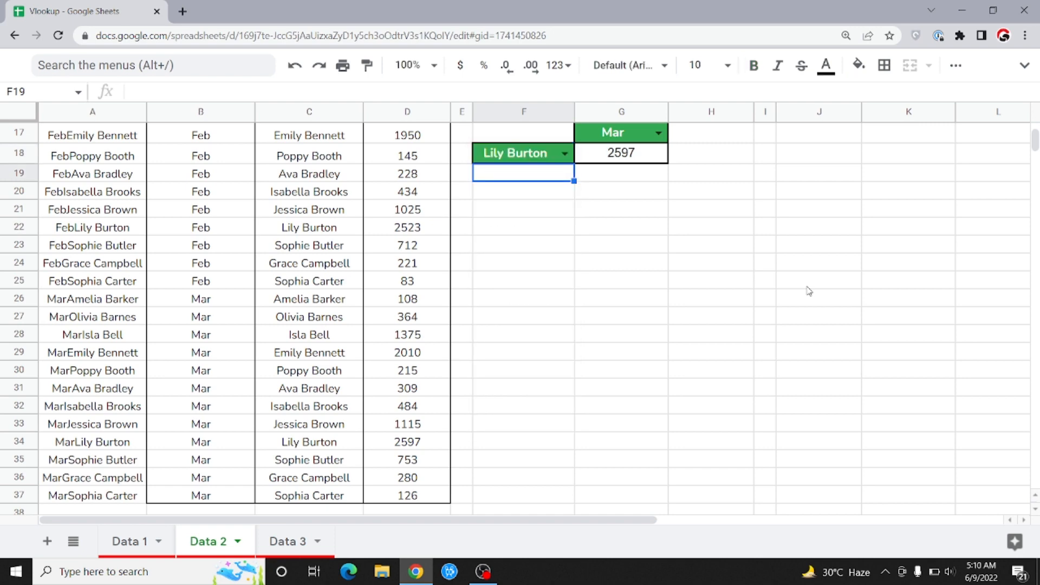
Step: Compare the G18 result with the newly selected sales person's March sales in cell D34 of the combined table
key("Right")
key("Up")
key("Up")
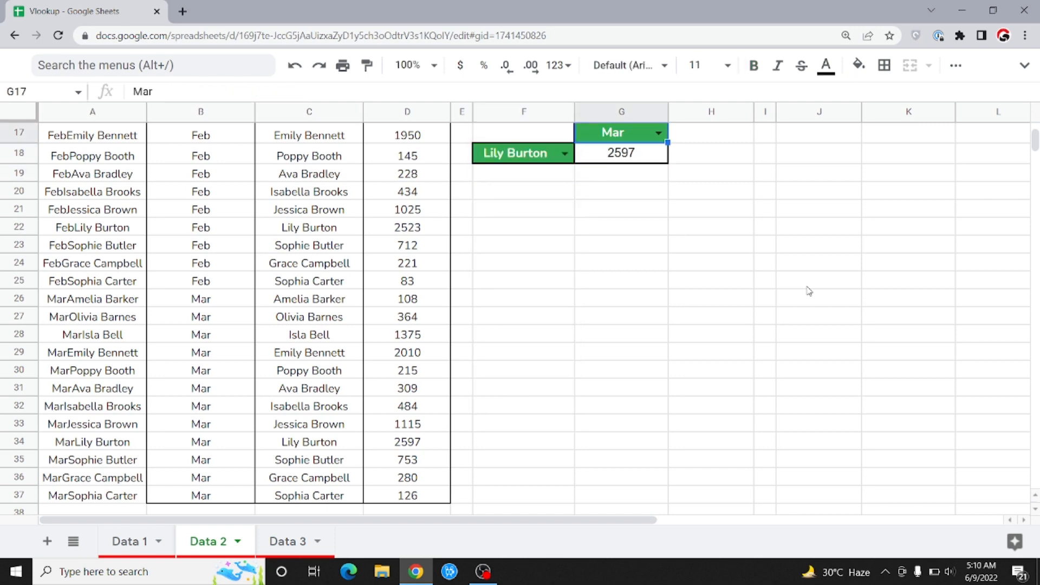
key("Down")
key("Down")
key("Down")
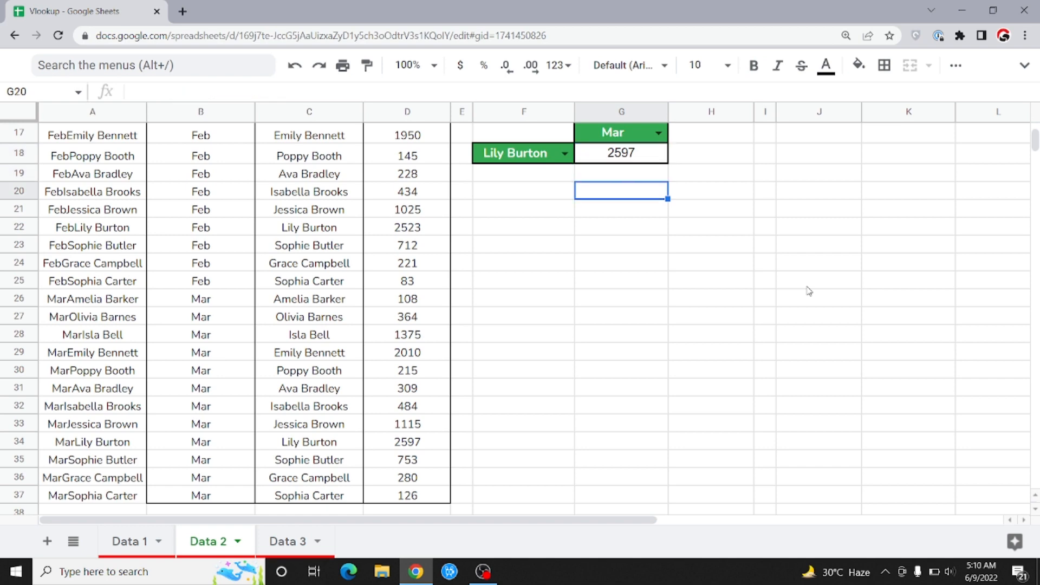
key("Left")
key("Left")
key("Left")
key("Left")
key("ctrl+Down")
key("Right")
key("Up")
key("Up")
key("Up")
Step: Set the month in the dropdown cell G17 back to Jan
key("Right")
key("Right")
key("Right")
key("ctrl+Up")
key("Up")
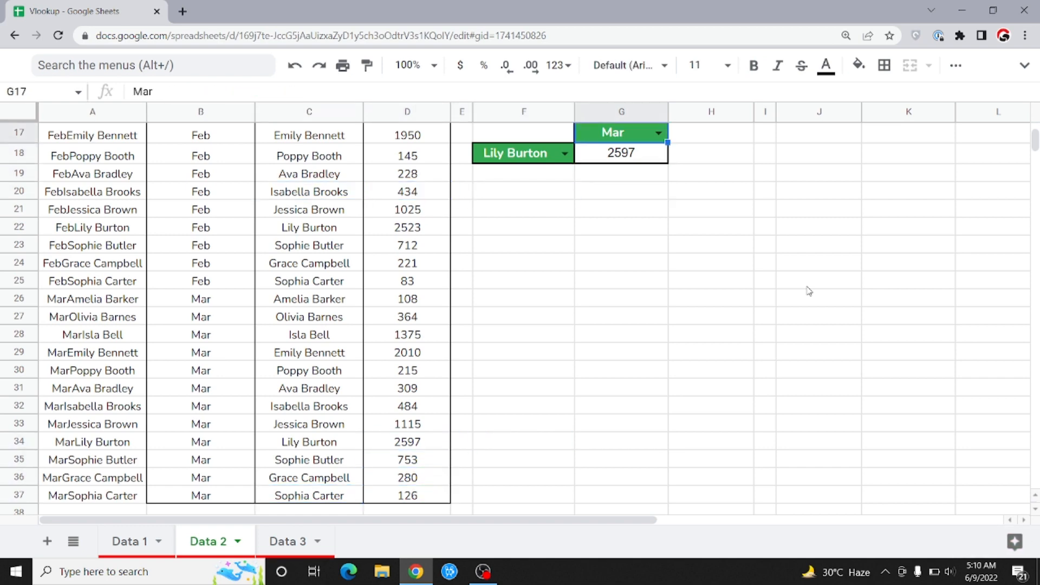
key("Return")
key("Down")
key("Down")
key("Up")
key("Return")
Step: Compare the G18 result with the selected sales person's January sales in cell D10 of the combined table
key("Up")
key("Down")
key("Left")
key("Left")
key("Left")
key("ctrl+Up")
key("Down")
key("Down")
key("Down")
key("Down")
key("Down")
key("Down")
key("Down")
key("Down")
key("Down")
key("Down")
key("Down")
key("Up")
key("Up")
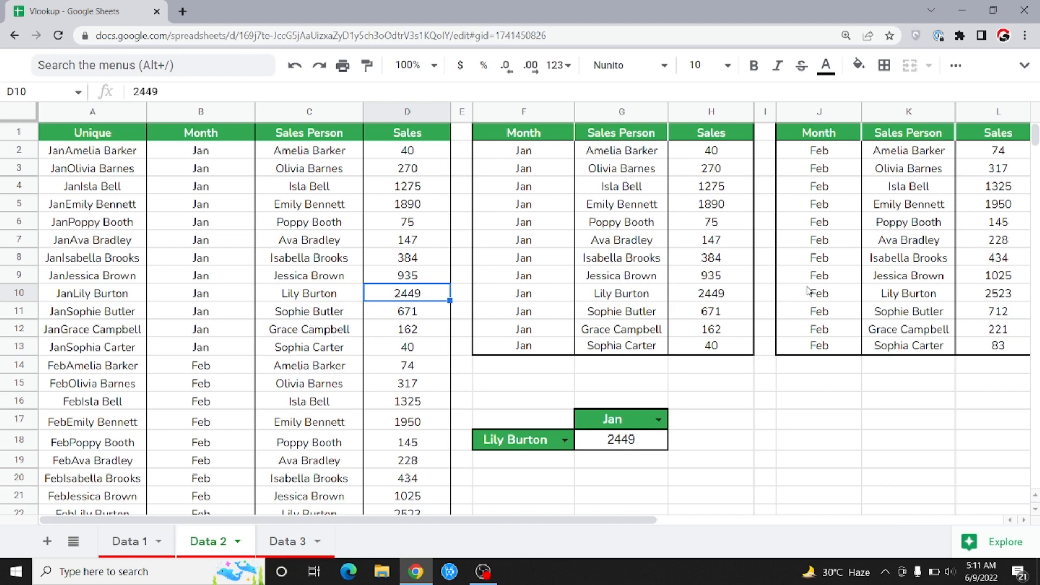
Step: Switch to the Data 3 sheet and examine its quarterly sales table from the first column
key("ctrl+shift+Page_Down")
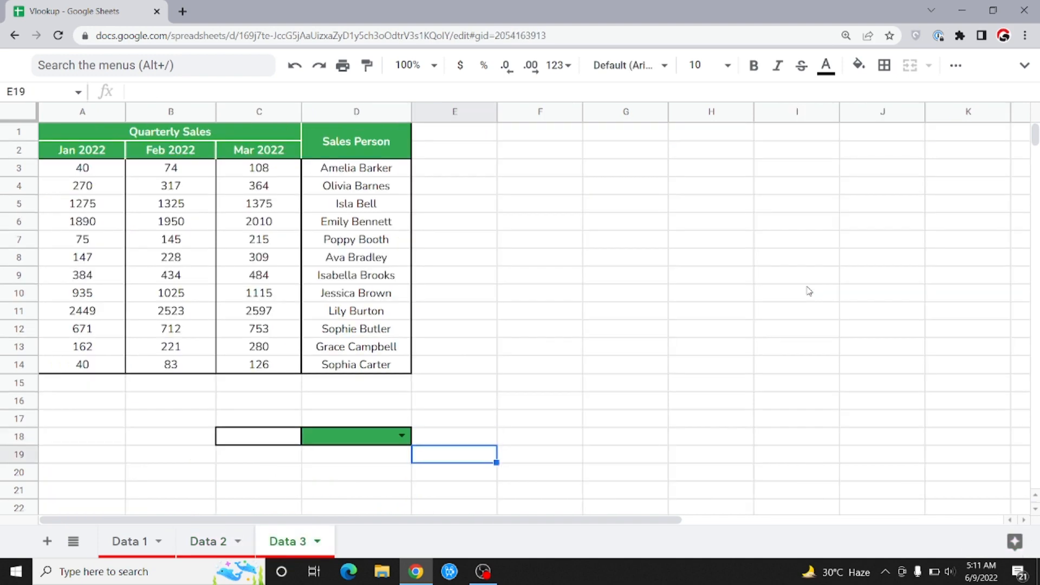
key("Left")
key("Left")
key("Left")
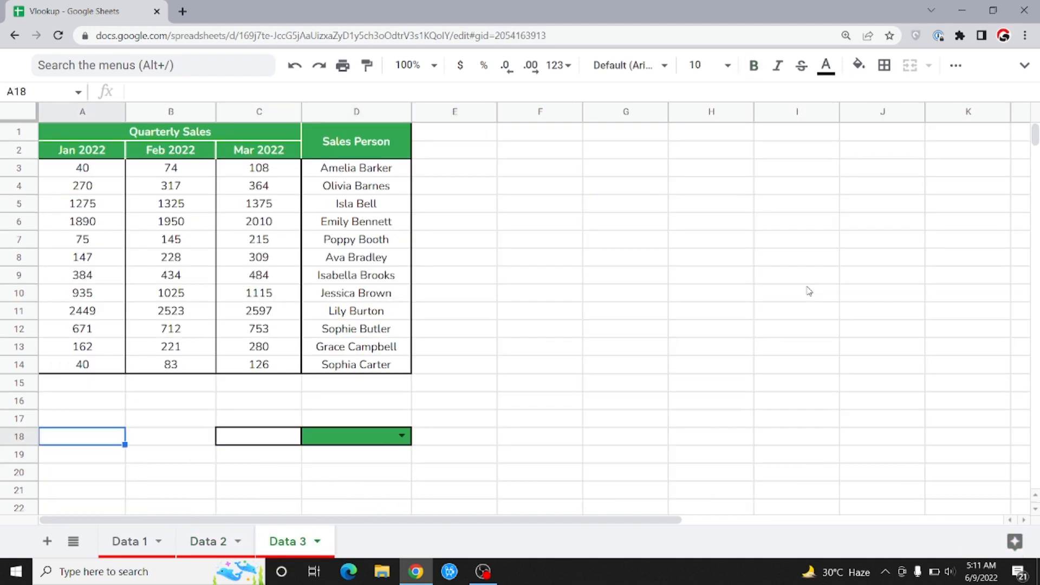
key("ctrl+Up")
key("ctrl+Up")
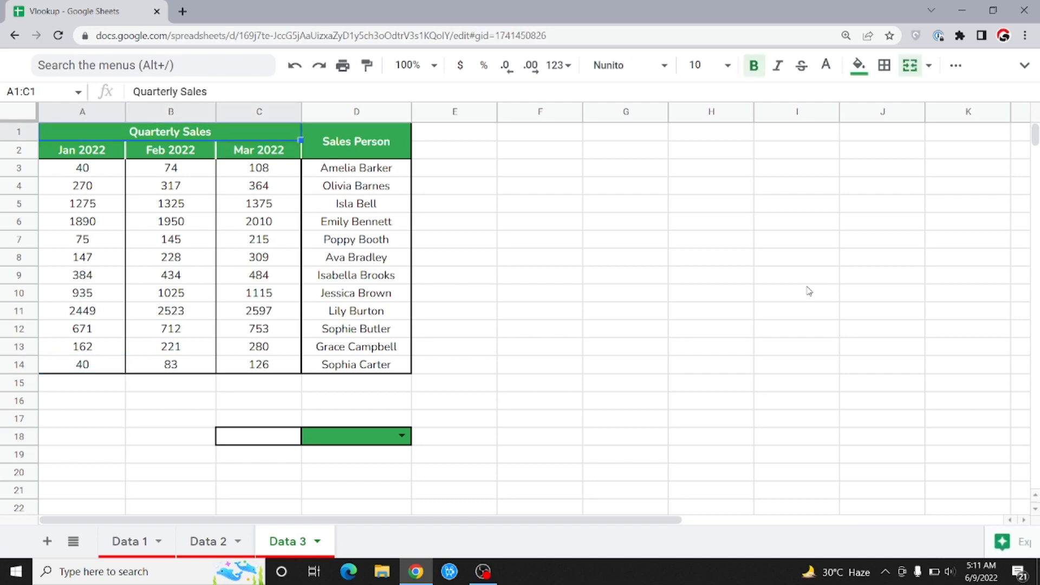
Step: Return to the Data 1 sheet and examine the column order of its table, highlighting the record in A7:D7
key("ctrl+shift+Page_Up")
key("ctrl+shift+Page_Up")
key("Down")
key("Up")
key("ctrl+Up")
key("ctrl+Up")
key("ctrl+Up")
key("Down")
key("Down")
key("Down")
key("Left")
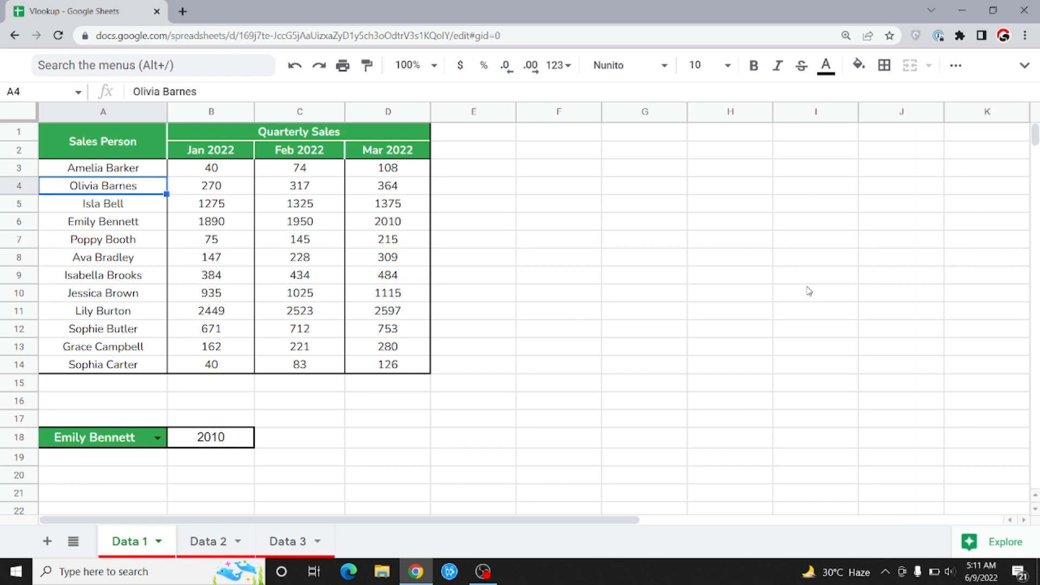
key("Down")
key("Down")
key("Down")
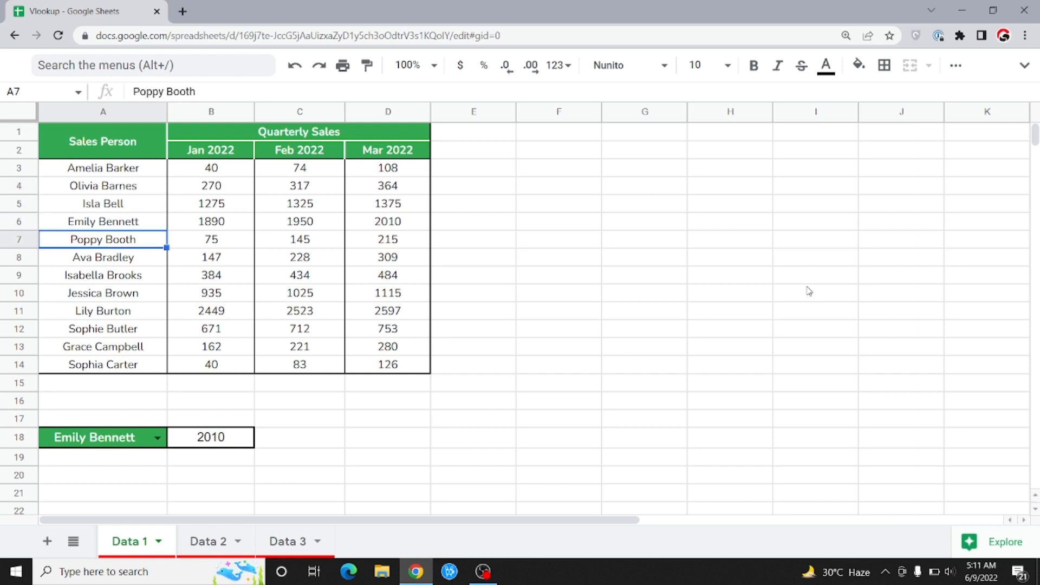
key("shift+Right")
key("shift+Right")
key("shift+Right")
Step: Go back to the Data 3 sheet and examine where the Sales Person column sits relative to the monthly sales columns
key("ctrl+shift+Page_Down")
key("ctrl+shift+Page_Down")
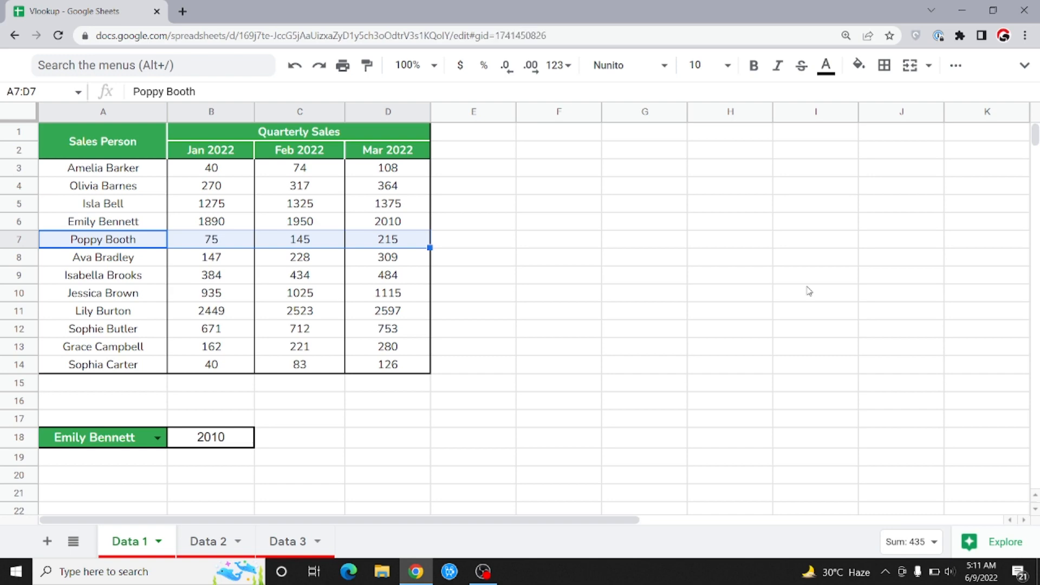
key("Down")
key("Down")
key("Down")
key("Down")
key("Right")
key("Right")
key("Right")
key("ctrl+Down")
key("Up")
key("Up")
key("Up")
key("Up")
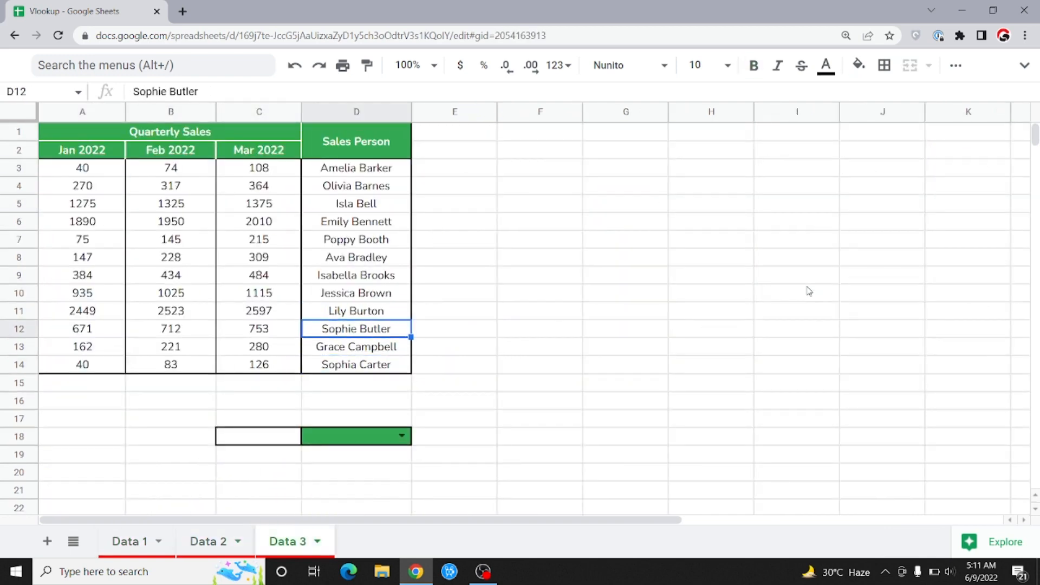
key("ctrl+shift+Left")
key("Right")
key("Right")
key("Left")
key("Left")
key("Left")
key("Left")
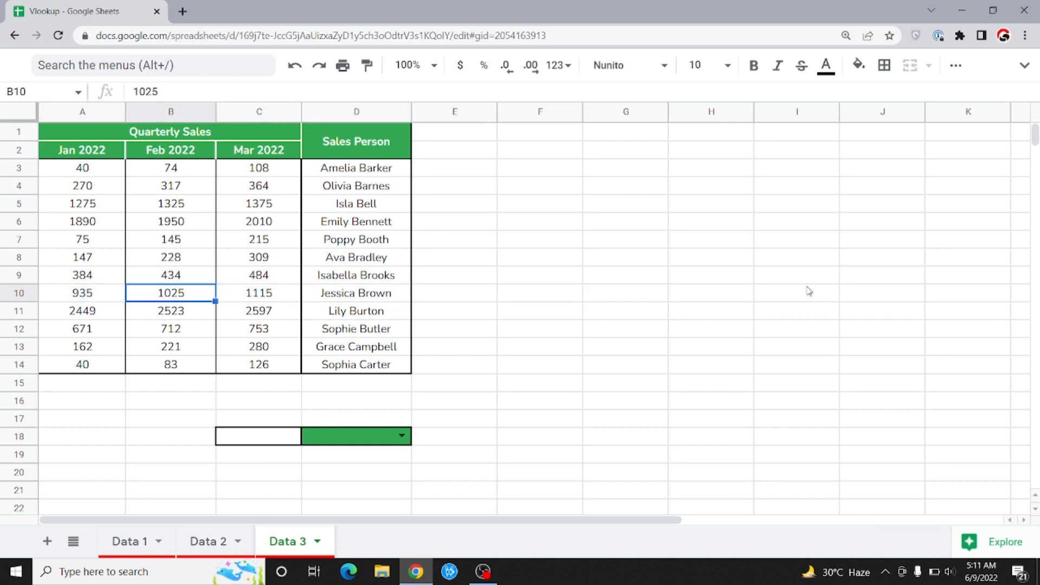
key("Left")
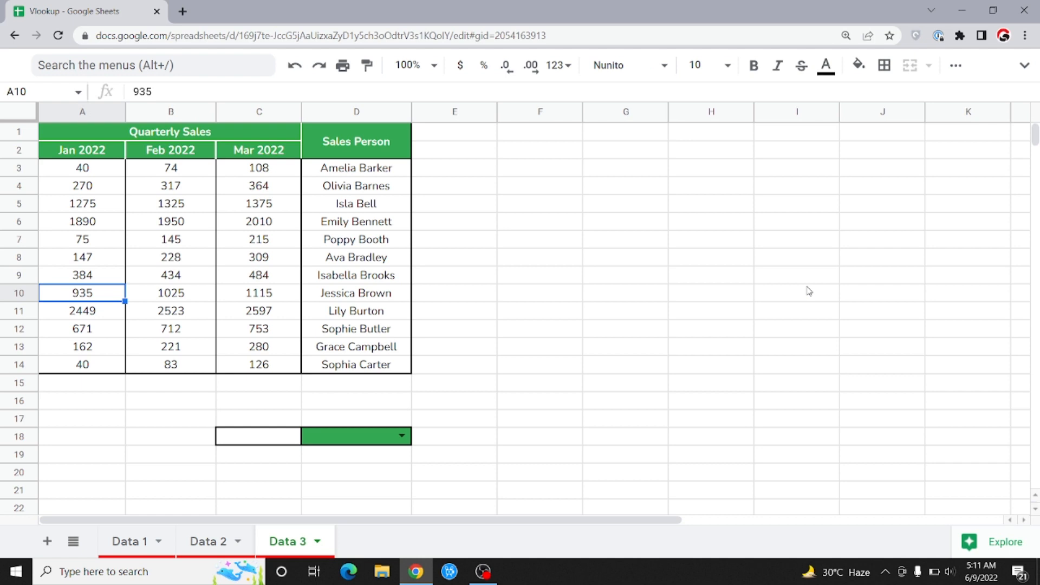
Step: Choose the sales person from row 10 of the table in the dropdown cell D18
key("ctrl+End")
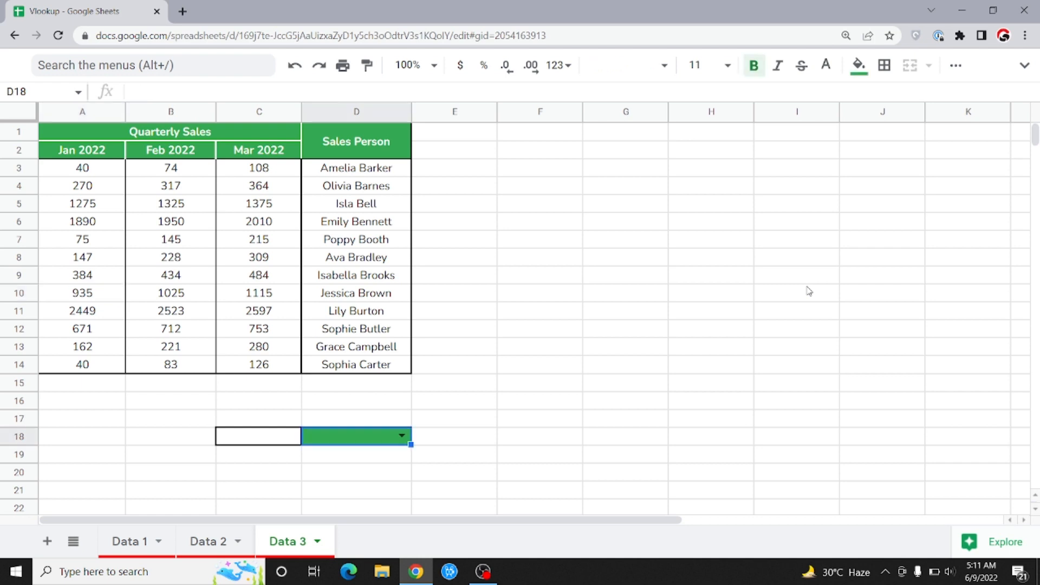
key("Return")
key("Down")
key("Down")
key("Down")
key("Down")
key("Down")
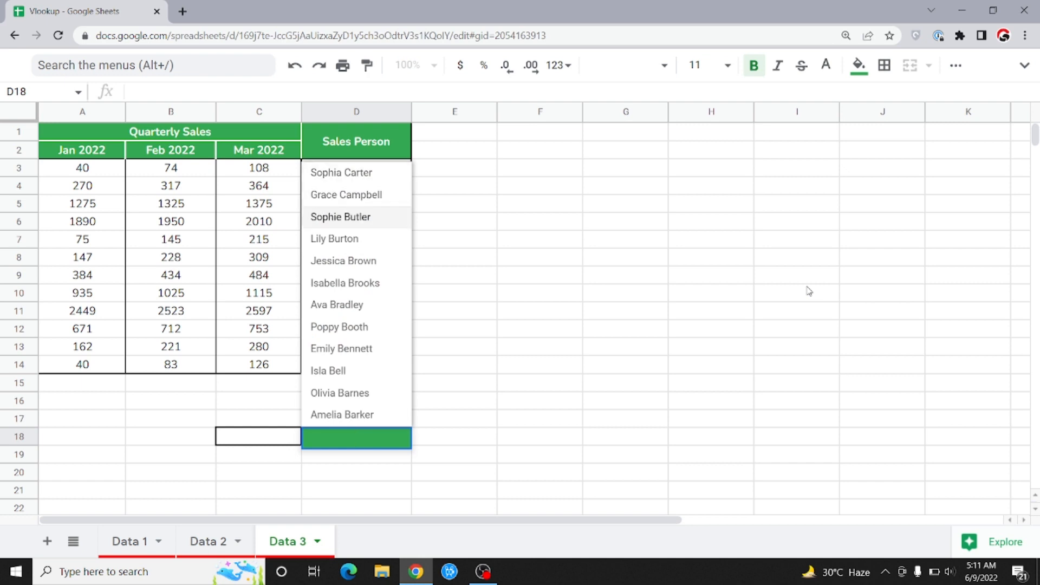
key("Up")
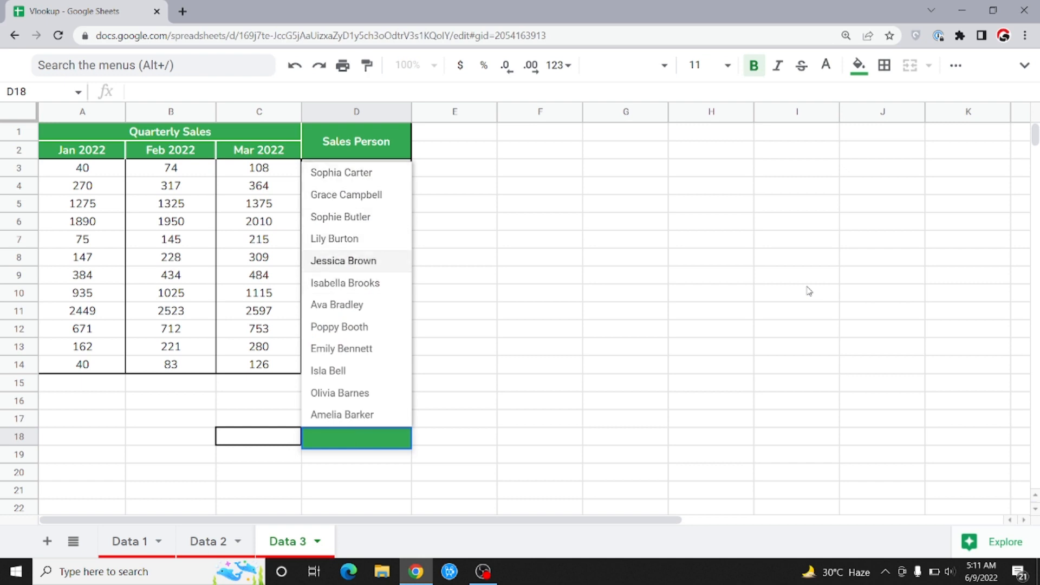
key("Return")
key("Up")
key("Left")
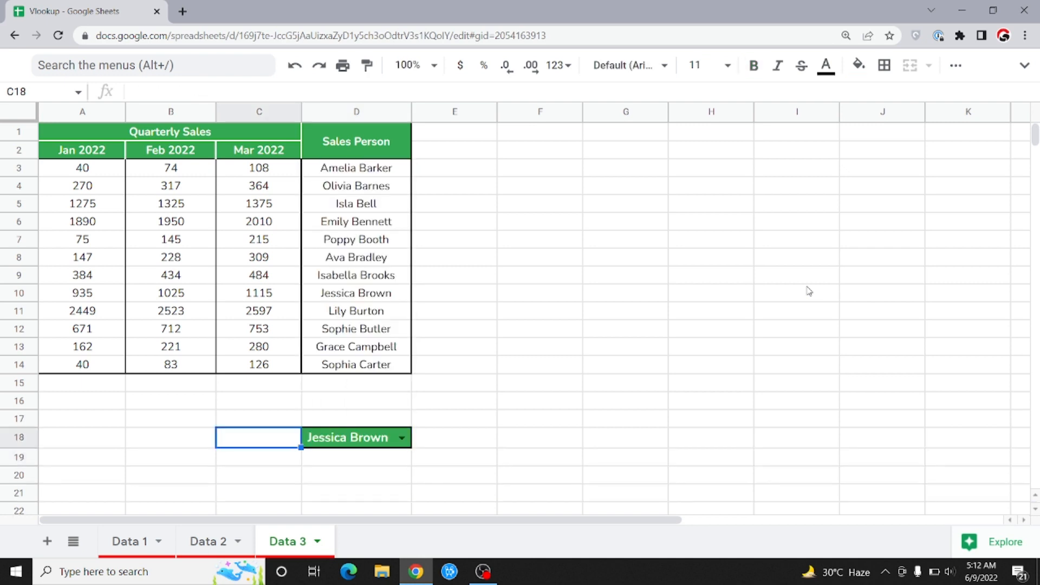
type("=vloo")
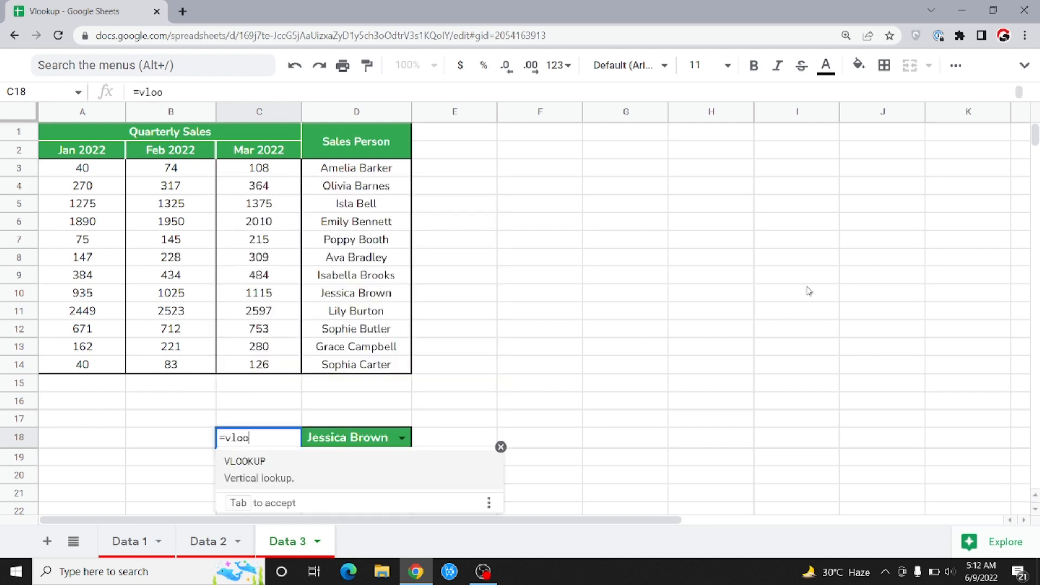
key("Escape")
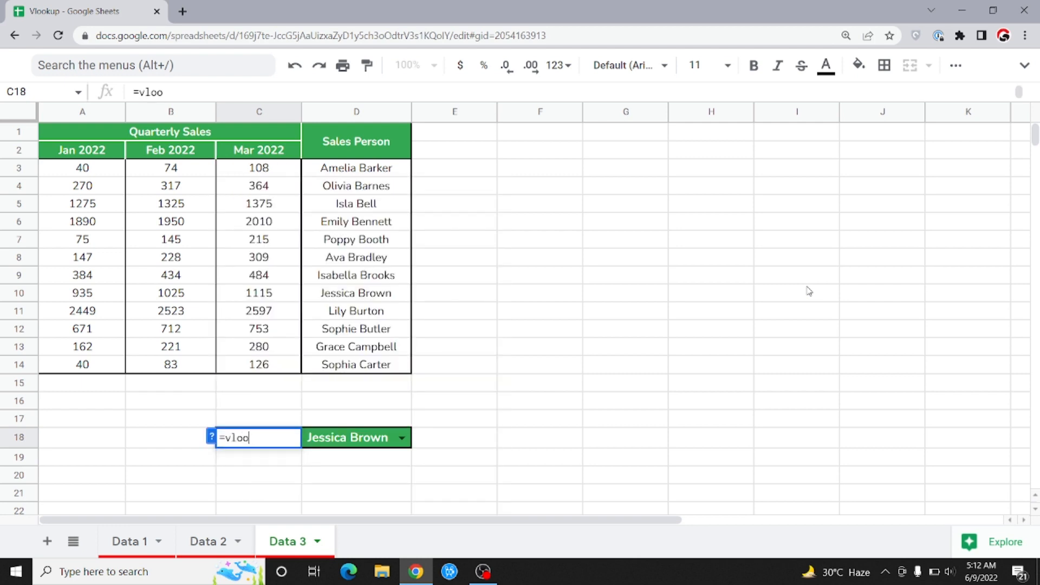
key("Escape")
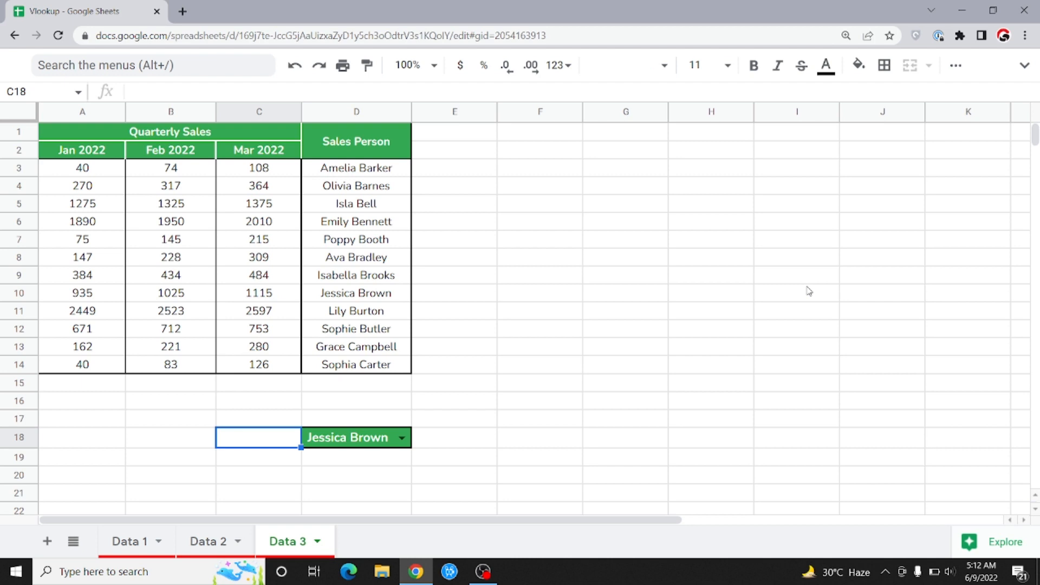
Step: Start an array formula in F3 with the Sales Person range D3:D14 as its first part
key("Right")
key("Right")
key("Right")
key("Right")
key("Up")
key("Up")
key("Up")
key("Up")
key("Up")
key("Up")
key("Up")
key("Up")
key("Up")
key("Up")
key("Up")
key("Up")
key("Up")
key("Up")
key("Up")
key("Up")
key("Down")
key("Left")
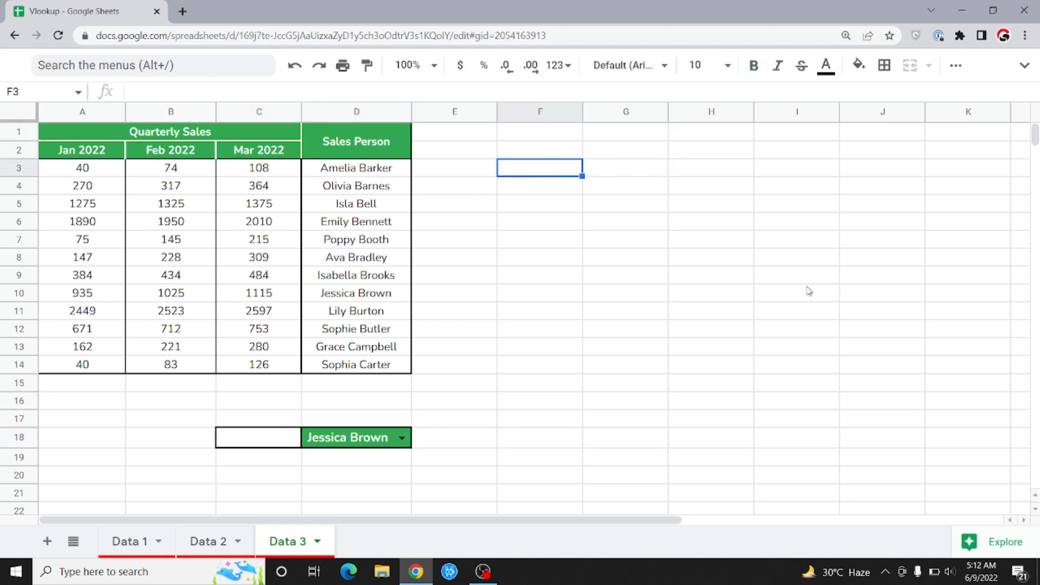
type("=")
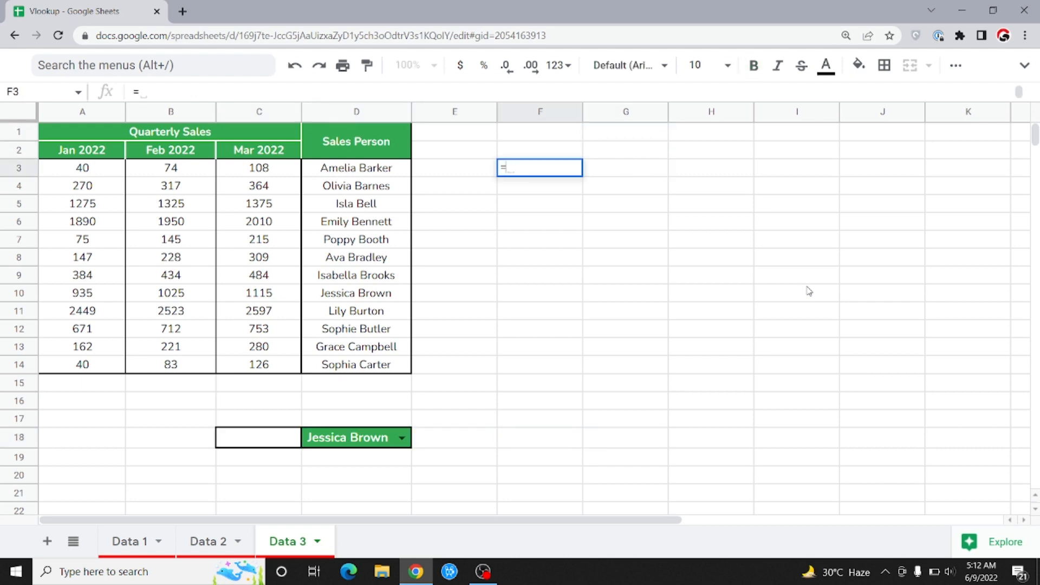
type("{")
key("Left")
key("Left")
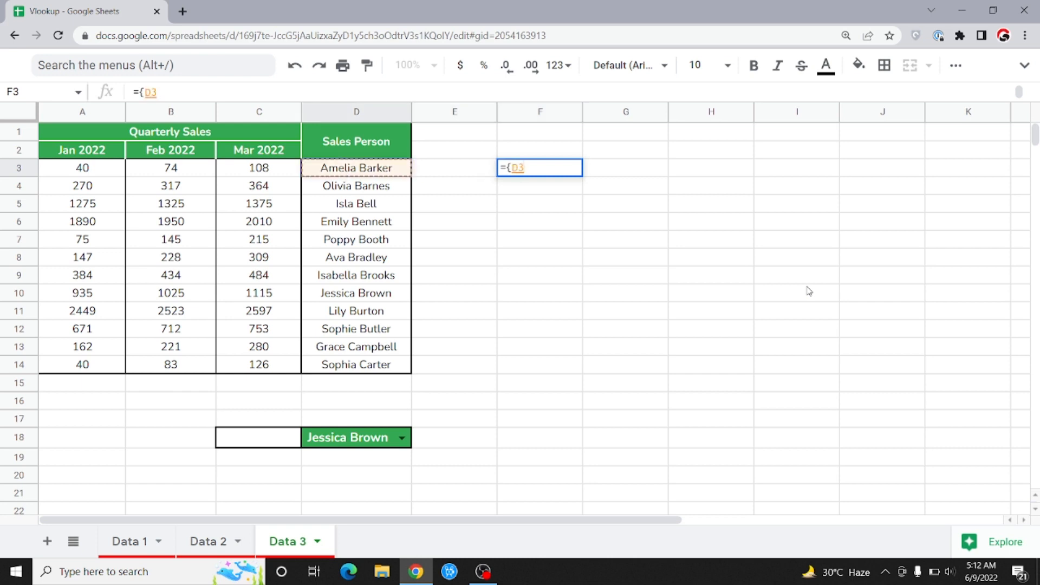
key("ctrl+shift+Down")
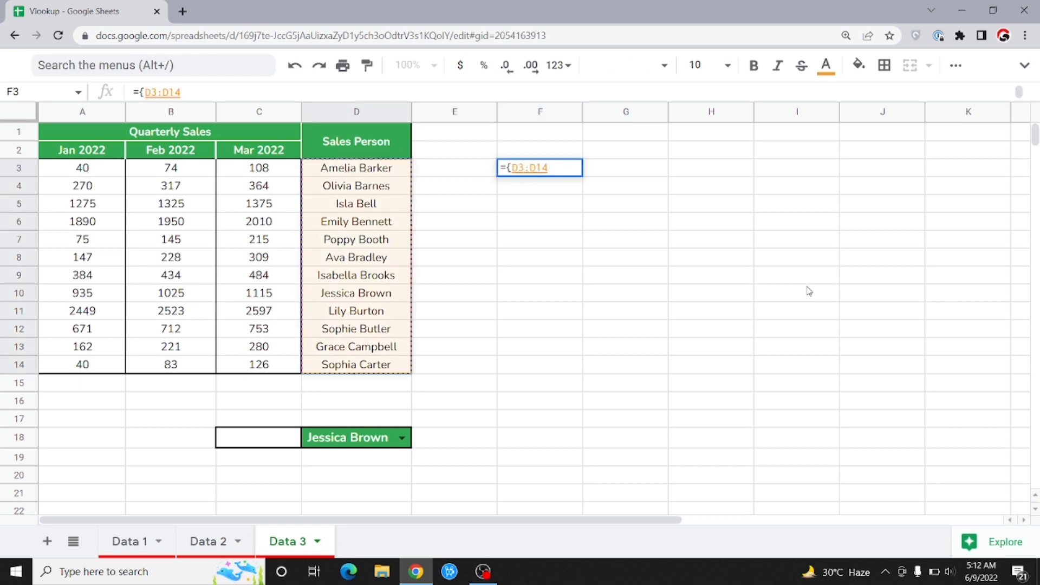
type(",")
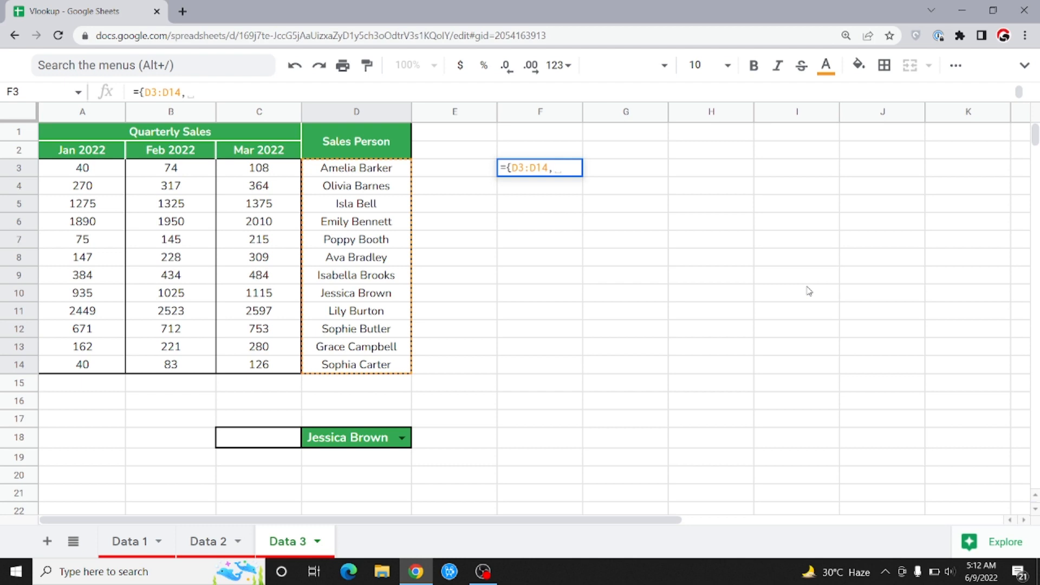
Step: Complete the array in F3 with a semicolon and the Jan 2022 range, giving ={D3:D14;A3:A14}
key("BackSpace")
type(";")
key("Left")
key("Left")
key("Left")
key("Left")
key("Left")
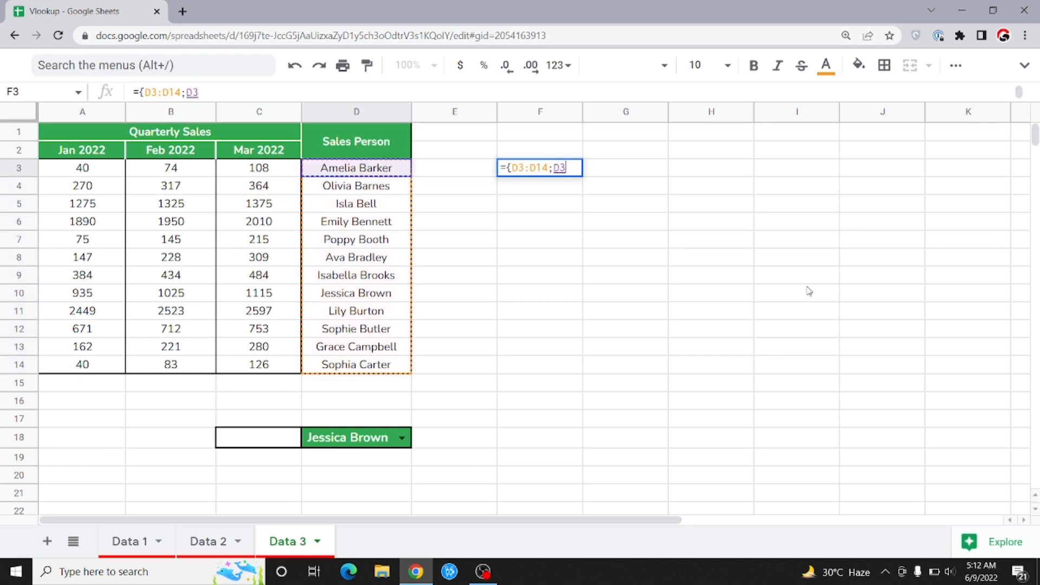
key("shift+Right")
key("shift+Right")
key("shift+Left")
key("shift+Left")
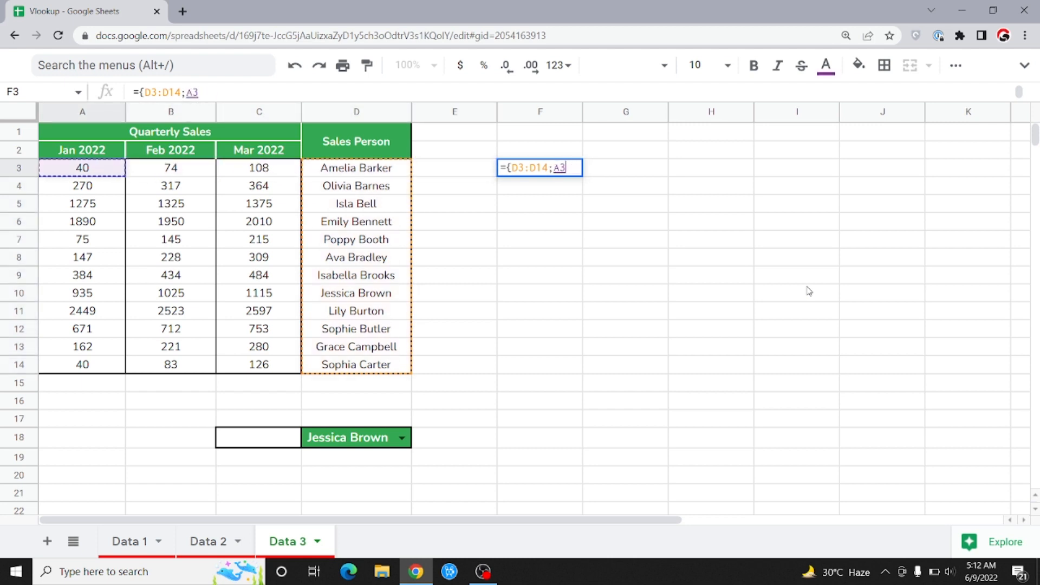
key("ctrl+shift+Down")
type("}")
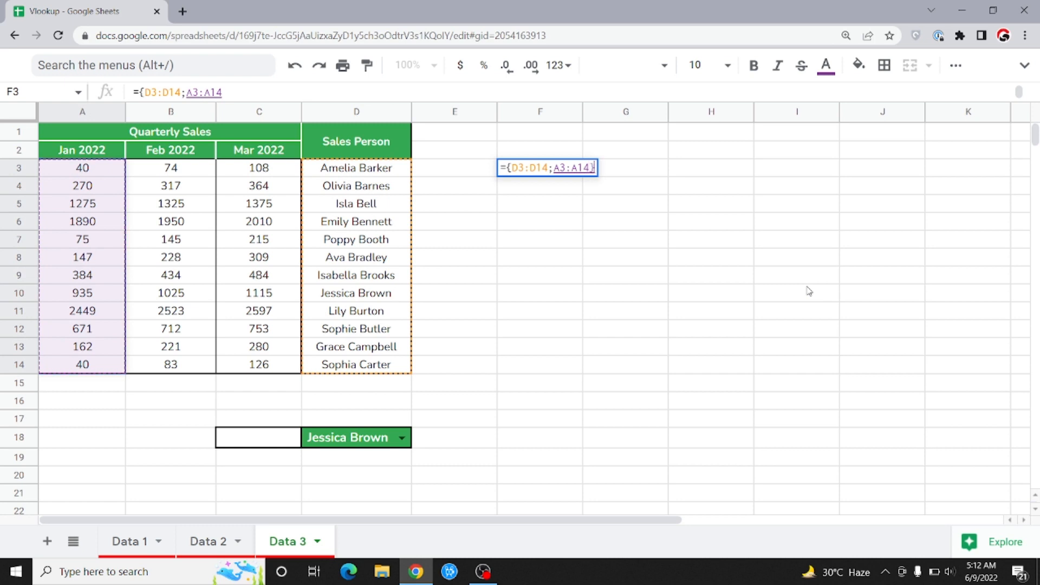
key("Return")
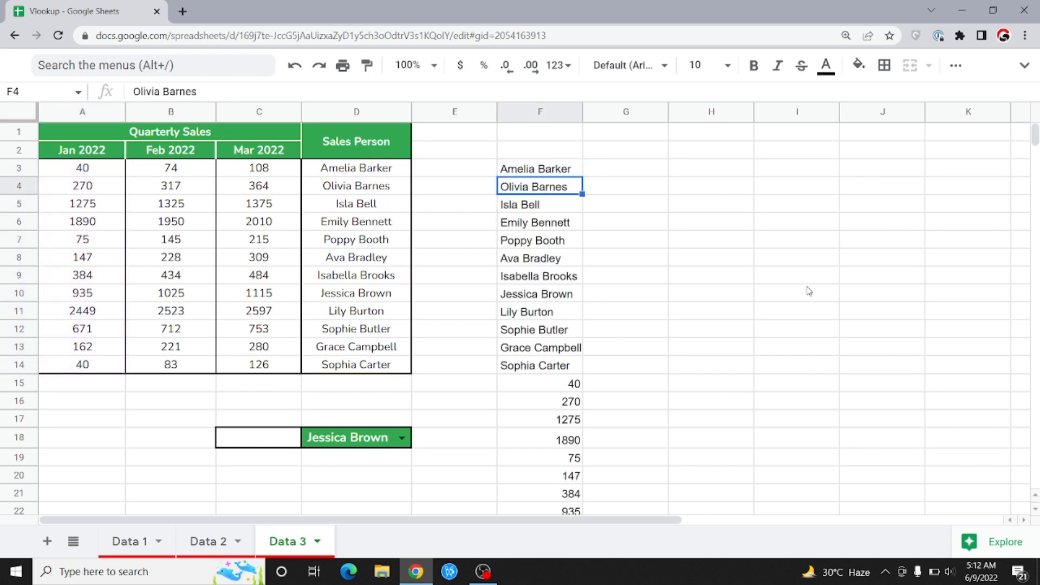
Step: Examine how the array output in column F arranges the names and the January sales values
key("Down")
key("Down")
key("Down")
key("Down")
key("Up")
key("Up")
key("Up")
key("Up")
key("Up")
key("Down")
key("Down")
key("Down")
key("Down")
key("Down")
key("Up")
key("Up")
key("Down")
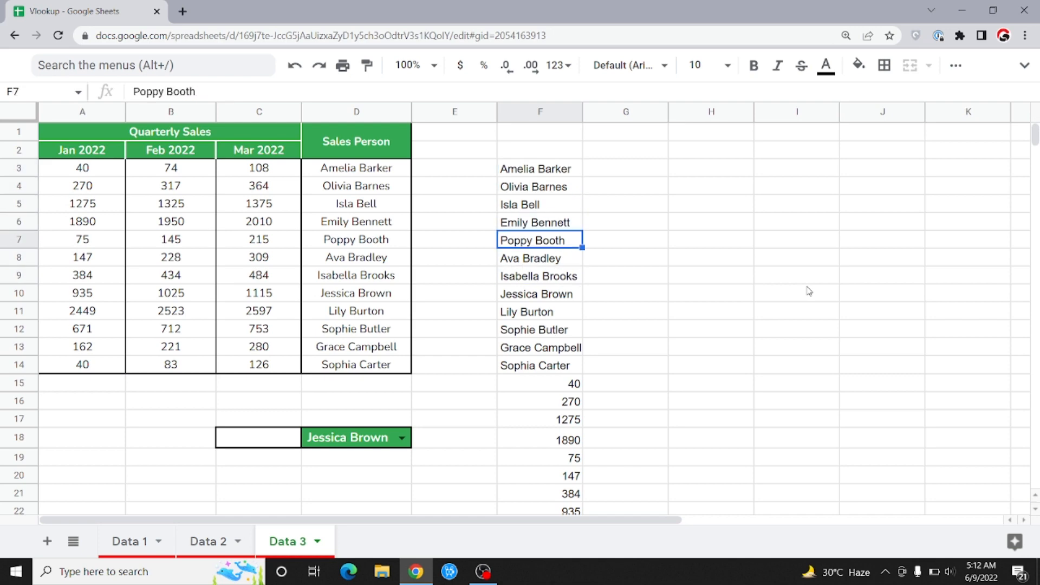
key("Down")
key("Down")
key("Down")
key("Down")
key("Down")
key("Down")
key("Down")
key("Down")
key("Down")
key("Down")
key("Down")
key("Down")
key("Down")
key("Down")
key("Down")
key("Down")
key("Down")
key("Down")
key("Down")
key("Down")
key("ctrl+Up")
key("ctrl+Up")
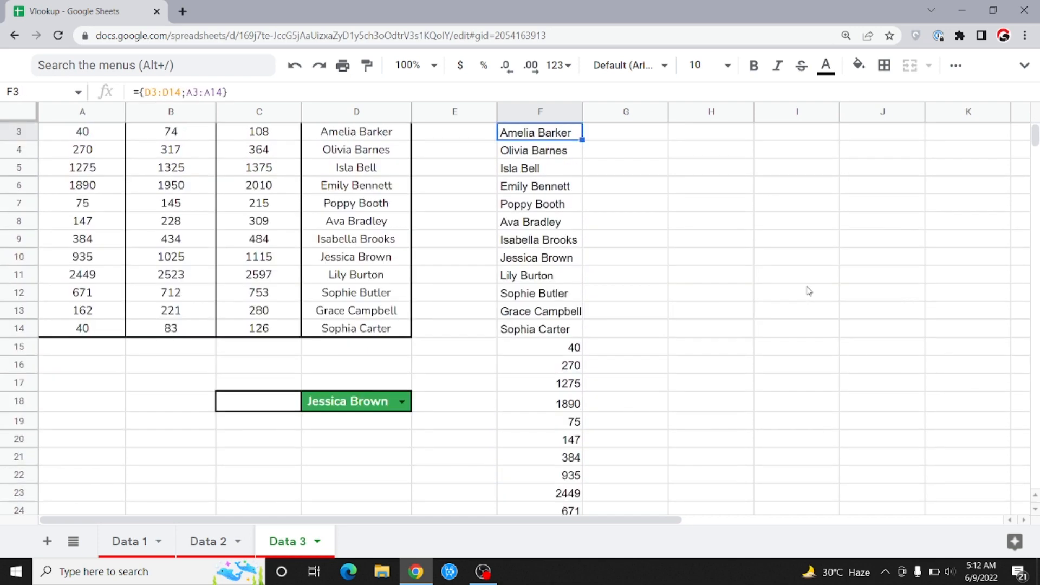
key("Up")
key("Up")
key("Down")
key("Down")
key("Down")
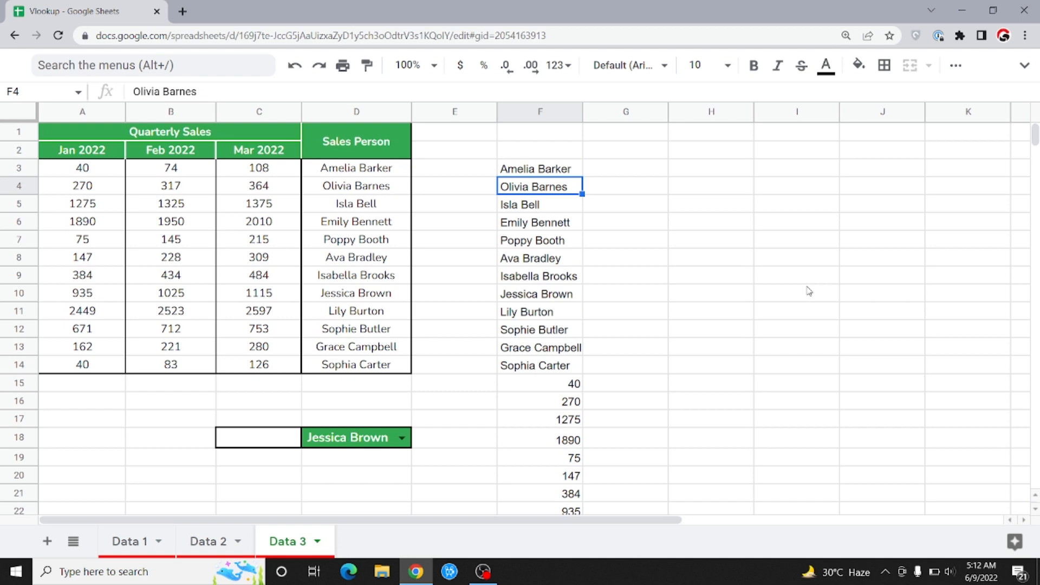
key("Up")
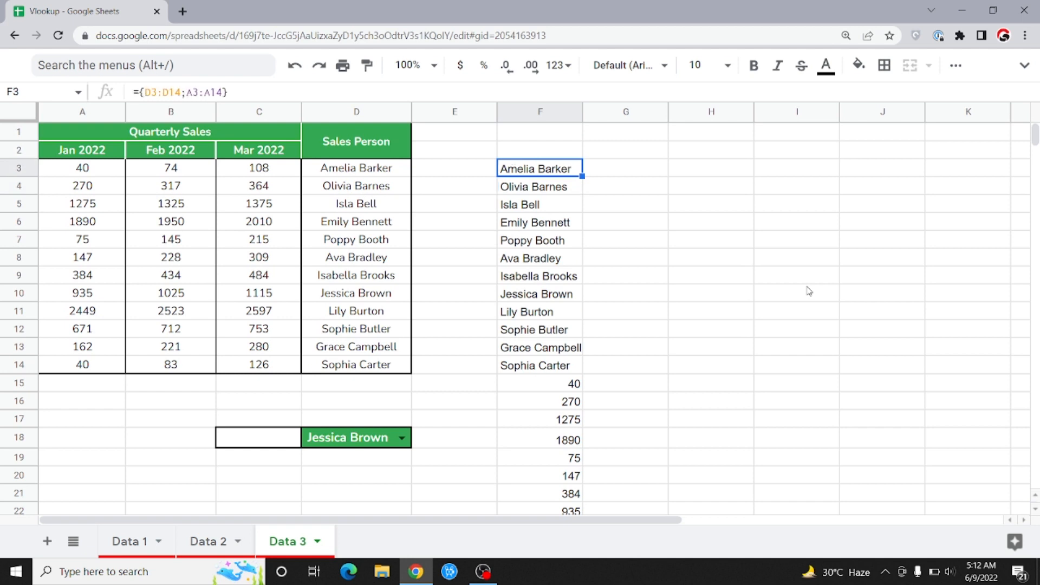
Step: Replace the semicolon in the F3 array with a comma, so the formula reads ={D3:D14,A3:A14}
key("Up")
key("Down")
key("F2")
key("Left")
key("Left")
key("Left")
key("Left")
key("Left")
key("Left")
key("Left")
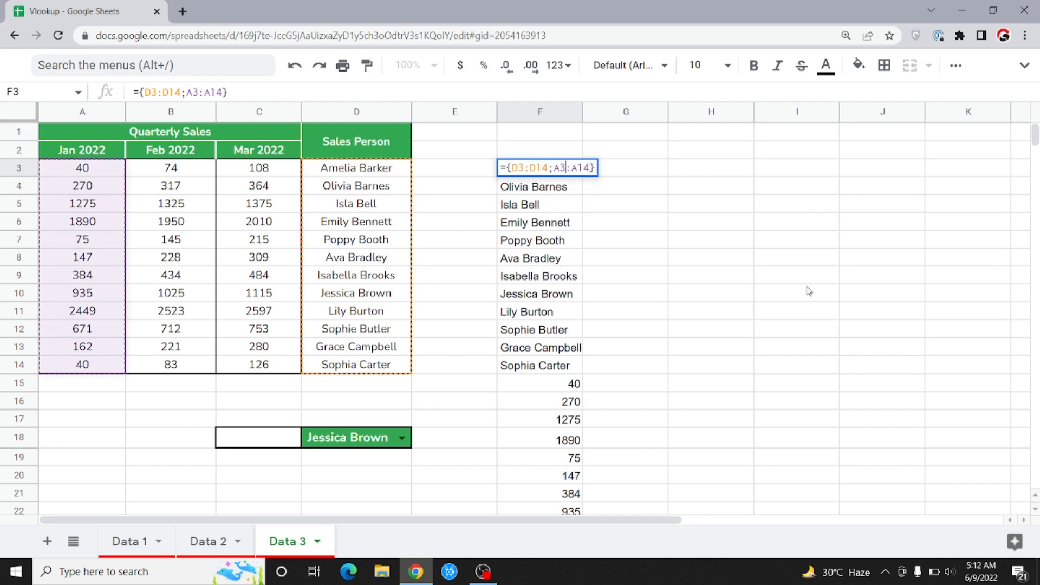
key("BackSpace")
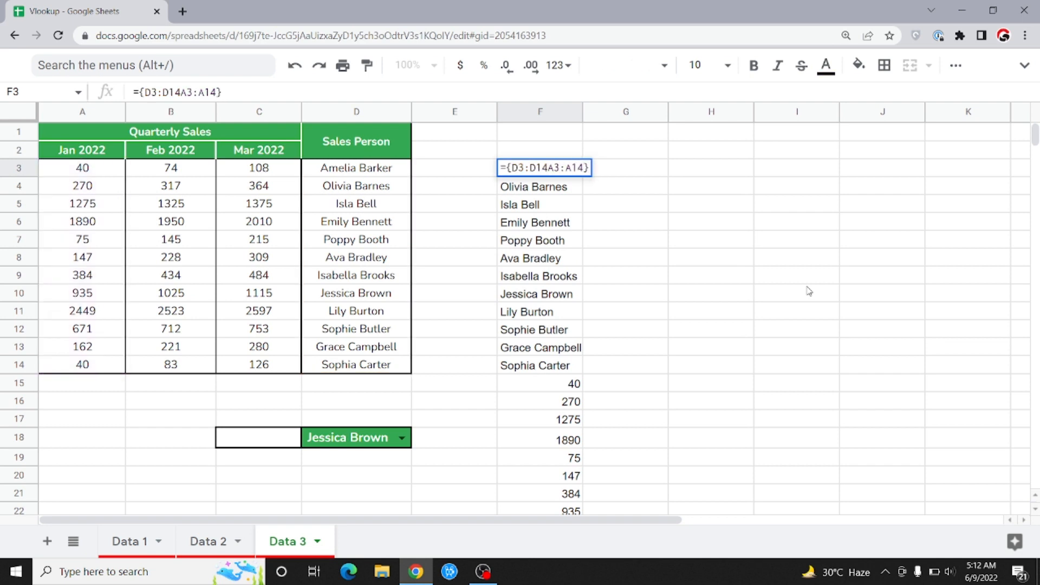
type(",")
key("Return")
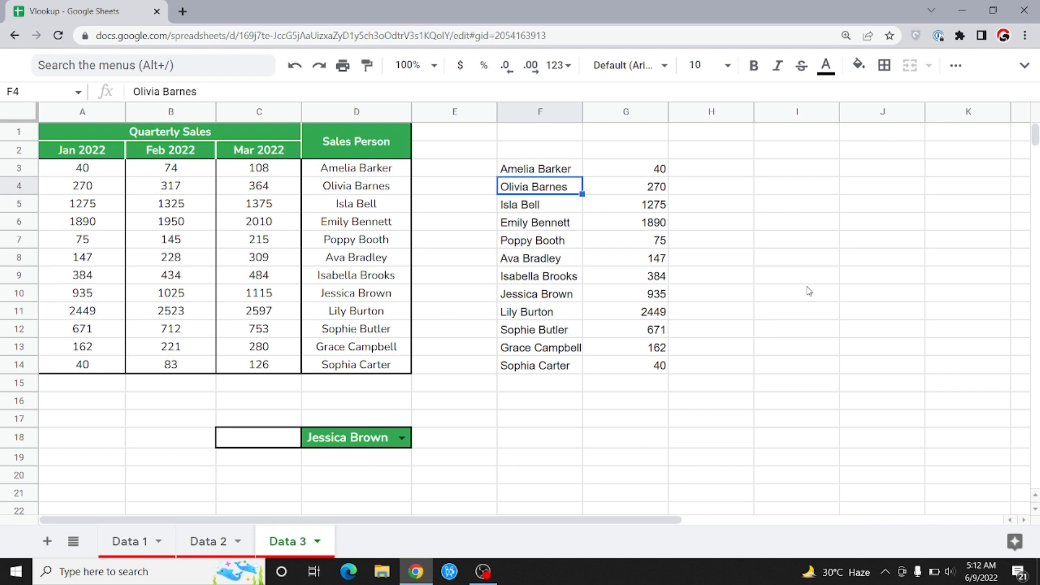
Step: Extend the second range of the F3 array to all three months, making the formula ={D3:D14,A3:C14}
key("Up")
key("ctrl+shift+Down")
key("shift+Right")
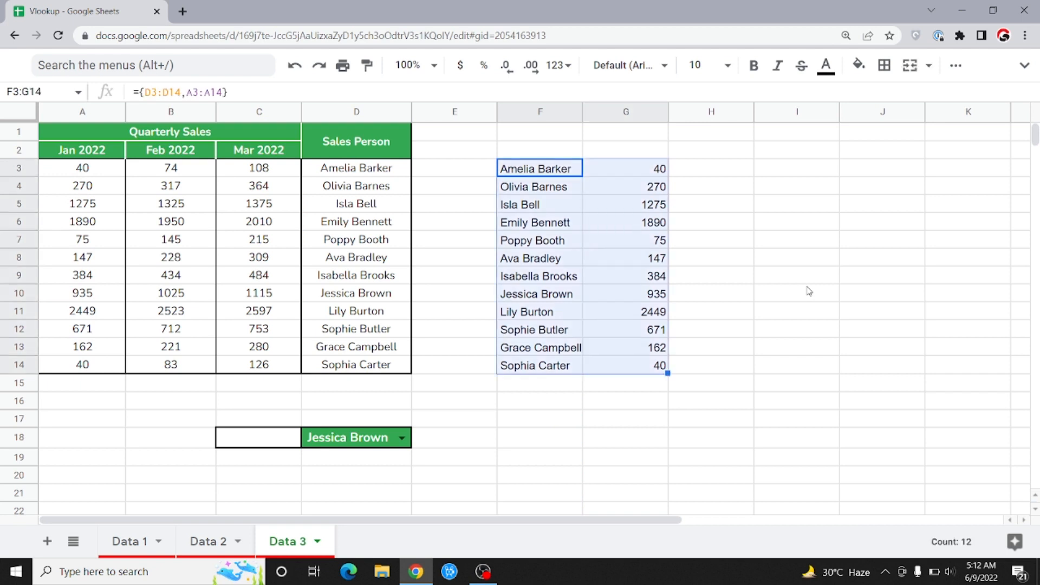
key("Right")
key("Left")
key("Left")
key("Right")
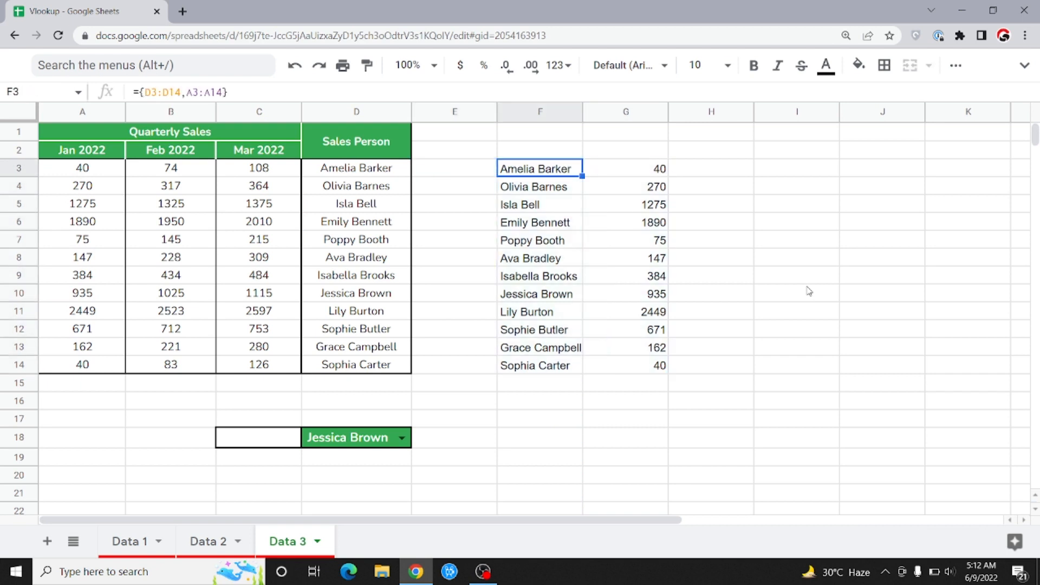
key("F2")
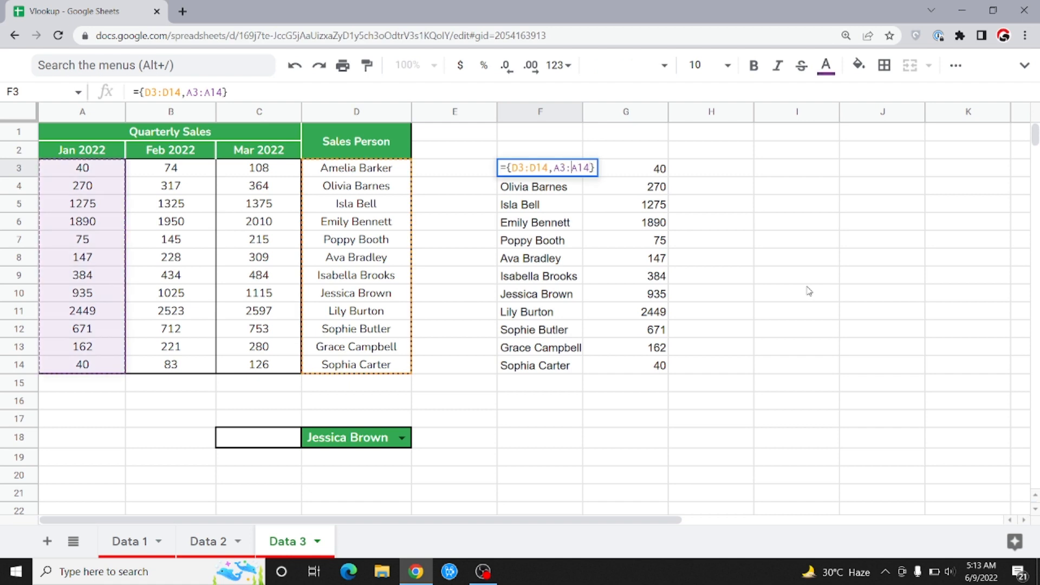
key("shift+Right")
type("C")
key("Return")
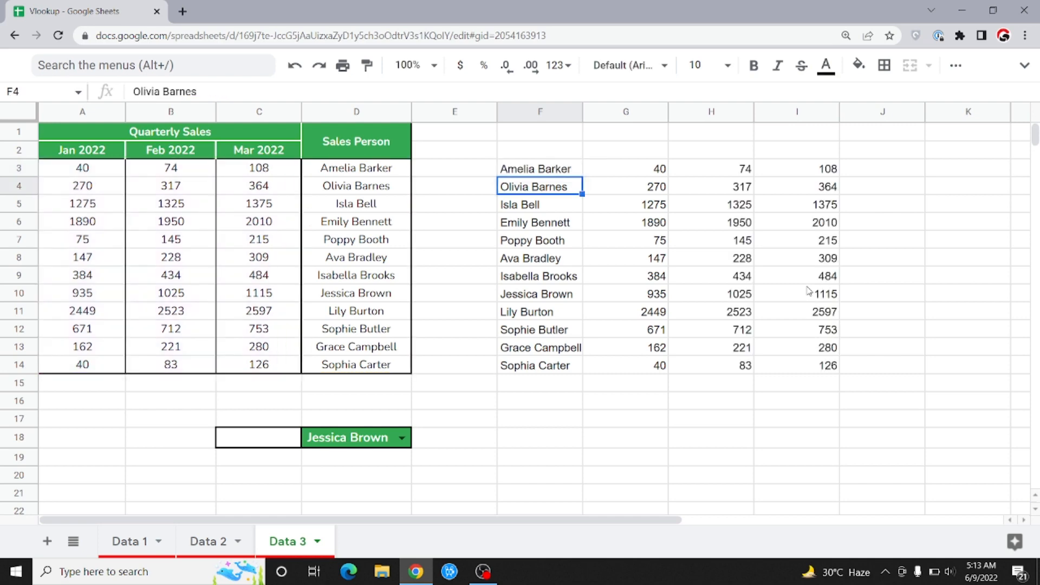
Step: Highlight the array output F3:I14, compare its column order with the table on the Data 1 sheet, and return to Data 3
key("Up")
key("ctrl+shift+Down")
key("ctrl+shift+Right")
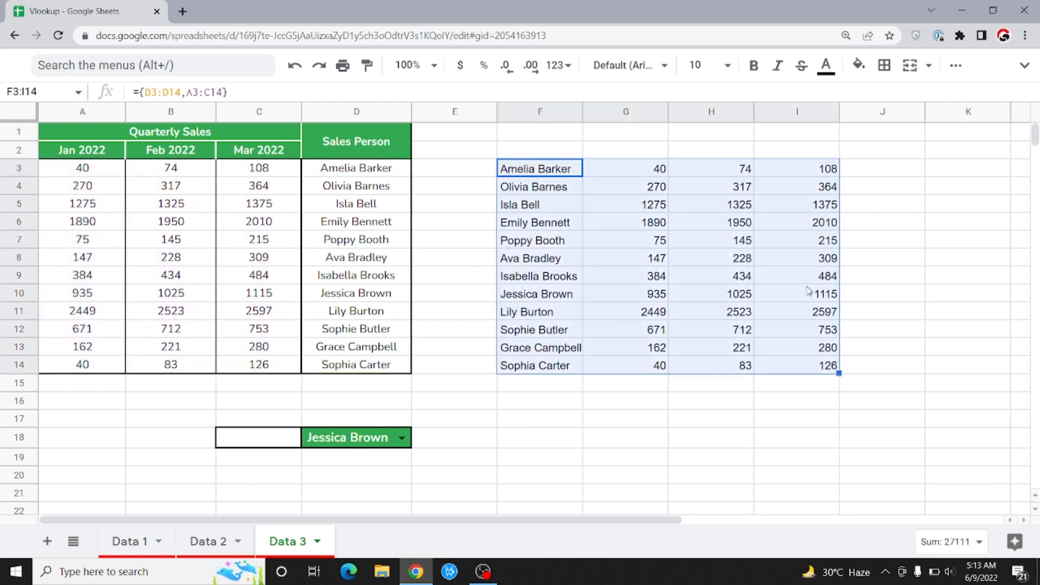
key("alt+Up")
key("alt+Up")
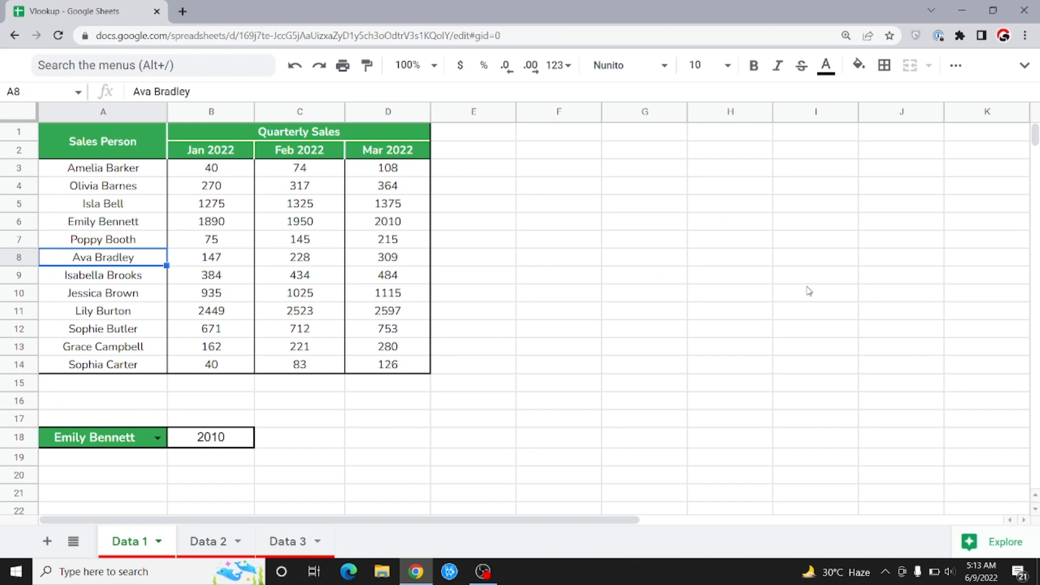
key("Up")
key("Up")
key("Up")
key("alt+Down")
key("alt+Down")
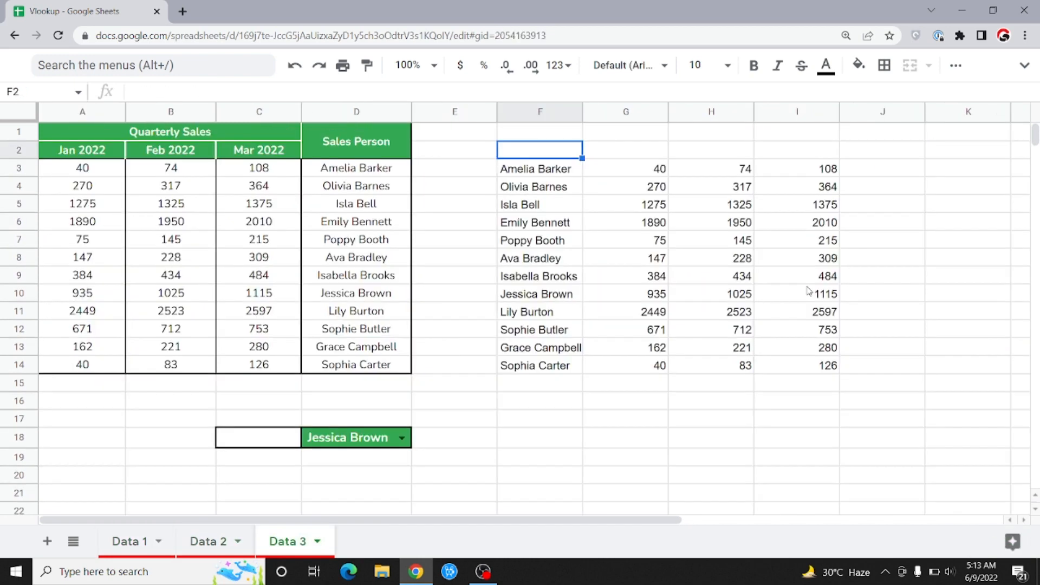
Step: Select the demonstration array in F3:I14 and delete its contents
key("ctrl+shift+Right")
key("ctrl+shift+Down")
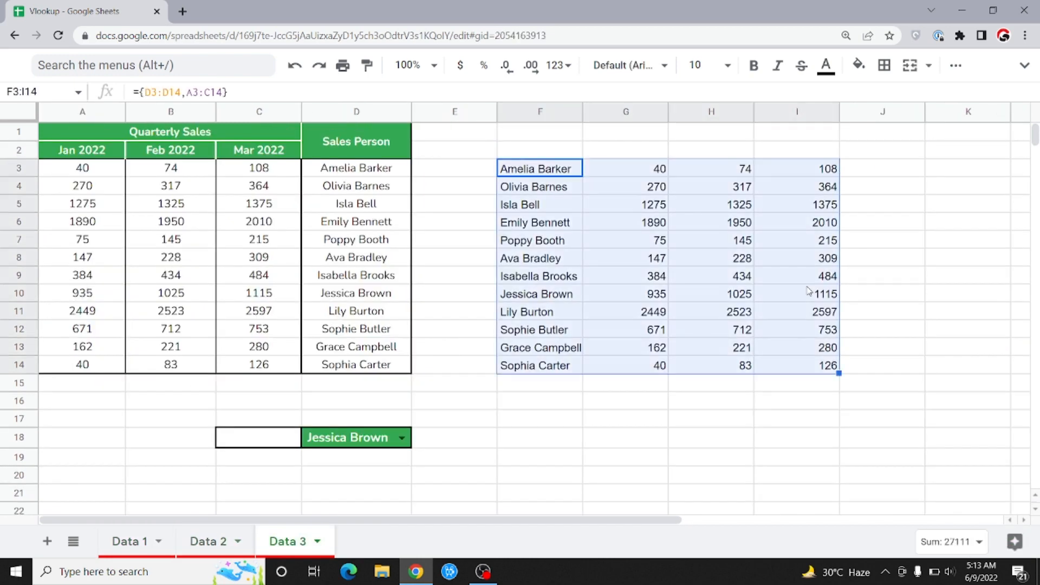
key("Delete")
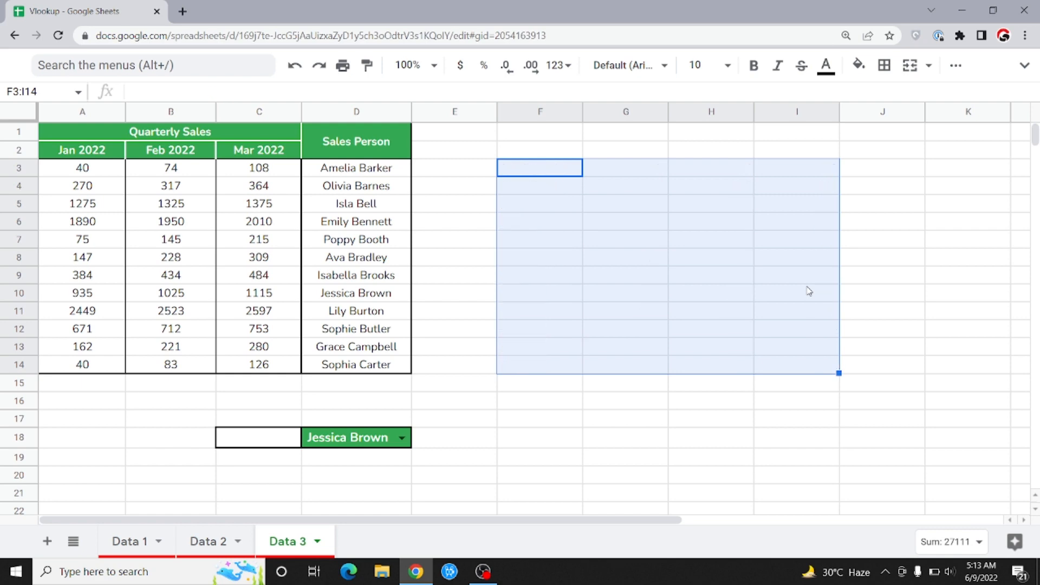
Step: Start a VLOOKUP formula in cell C18 with D18 as the search key
key("Left")
key("Left")
key("Left")
key("Left")
key("Right")
key("ctrl+Down")
key("ctrl+Down")
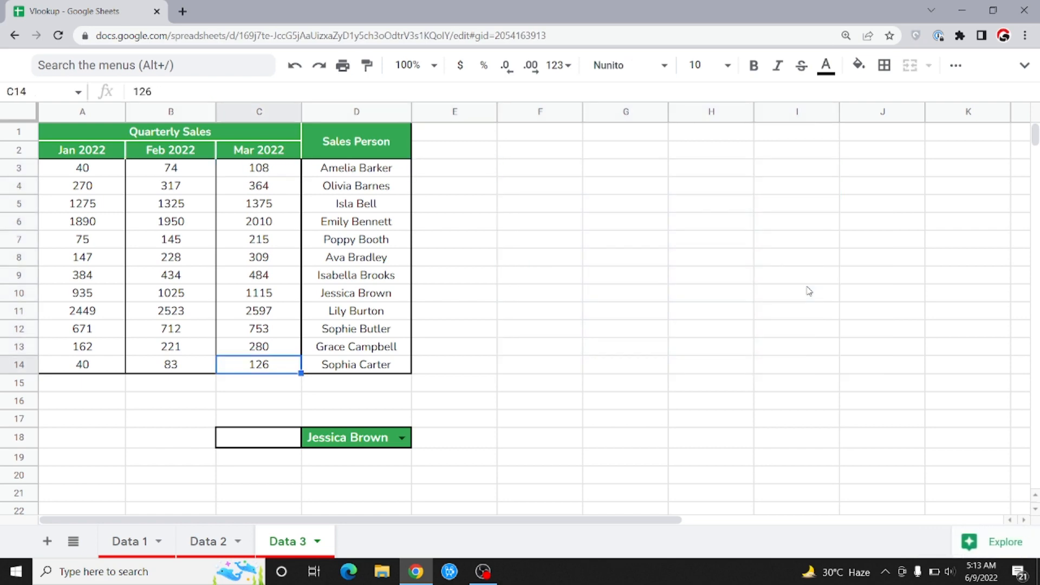
key("ctrl+Up")
key("ctrl+Up")
key("Down")
key("Down")
key("Down")
key("Down")
key("Down")
key("Down")
key("Down")
key("Down")
key("Down")
key("Down")
key("Down")
key("Down")
key("Down")
key("Down")
key("Down")
key("Down")
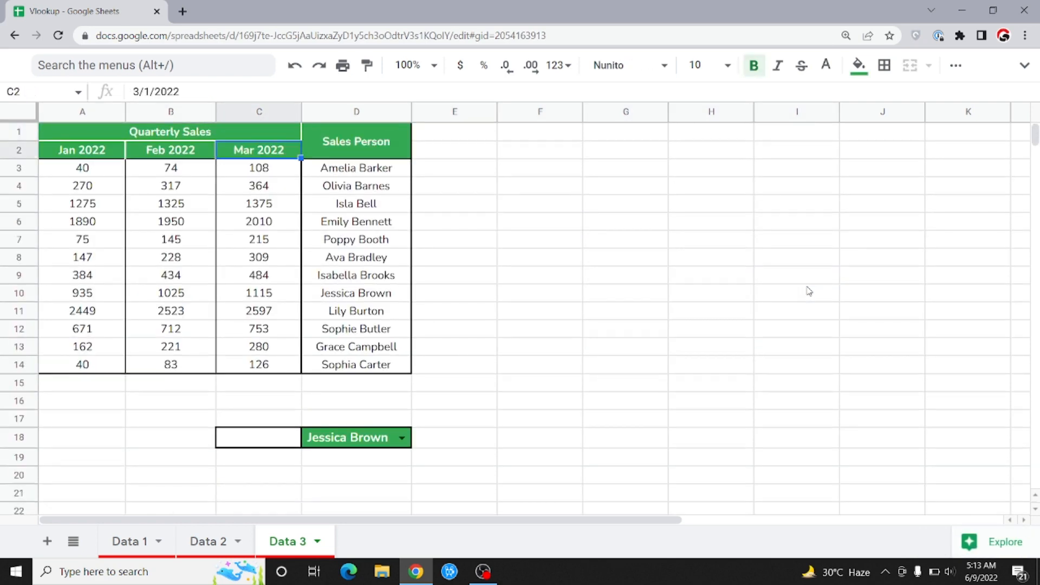
key("Down")
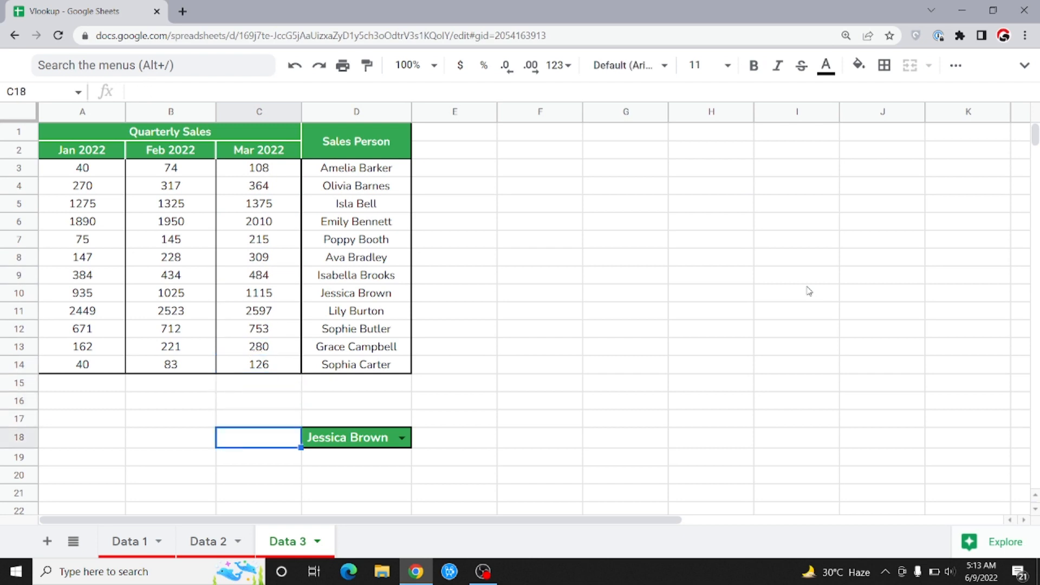
type("=vloo")
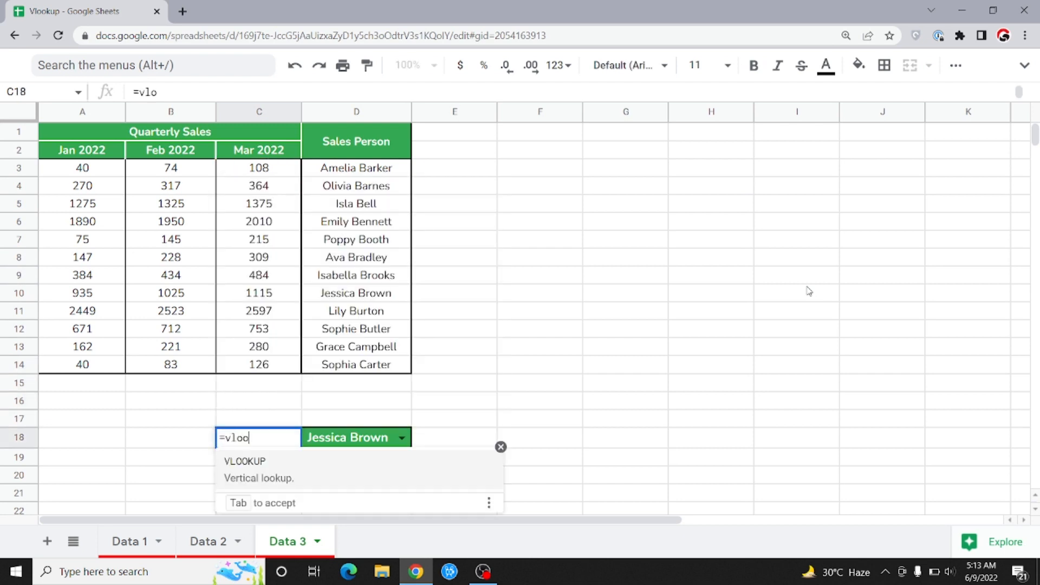
key("Tab")
key("Right")
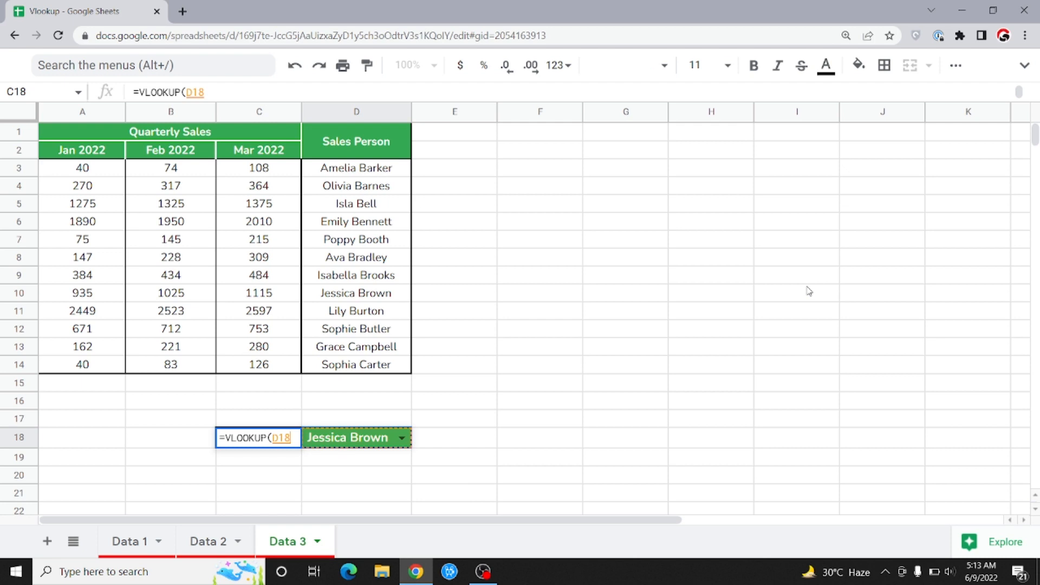
type(",")
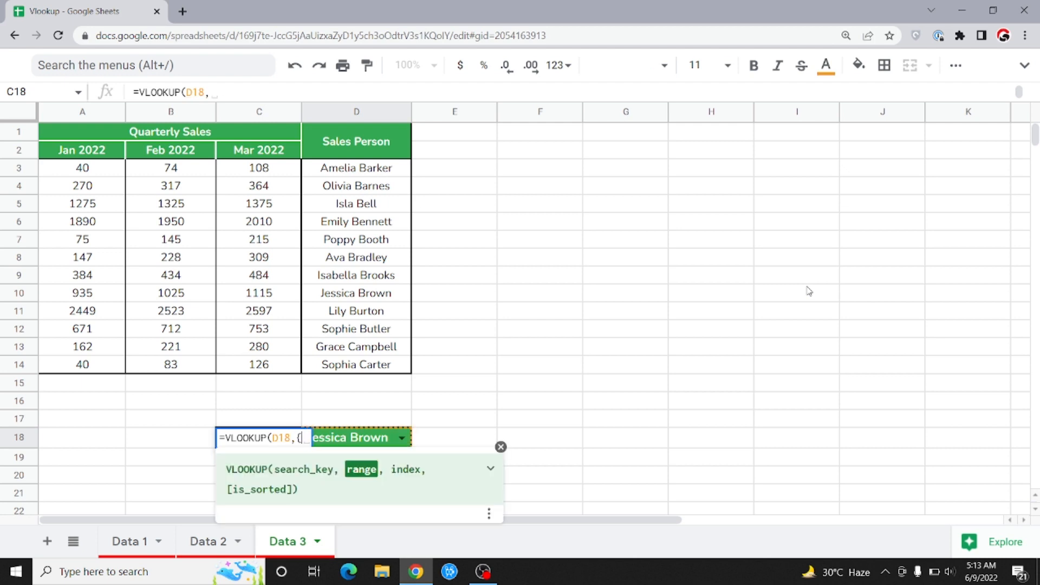
Step: Open an array in the VLOOKUP's range argument with the Sales Person cells D3:D14 as its first range
type("{")
key("Up")
key("Up")
key("Up")
key("Up")
key("Right")
key("ctrl+Up")
key("Down")
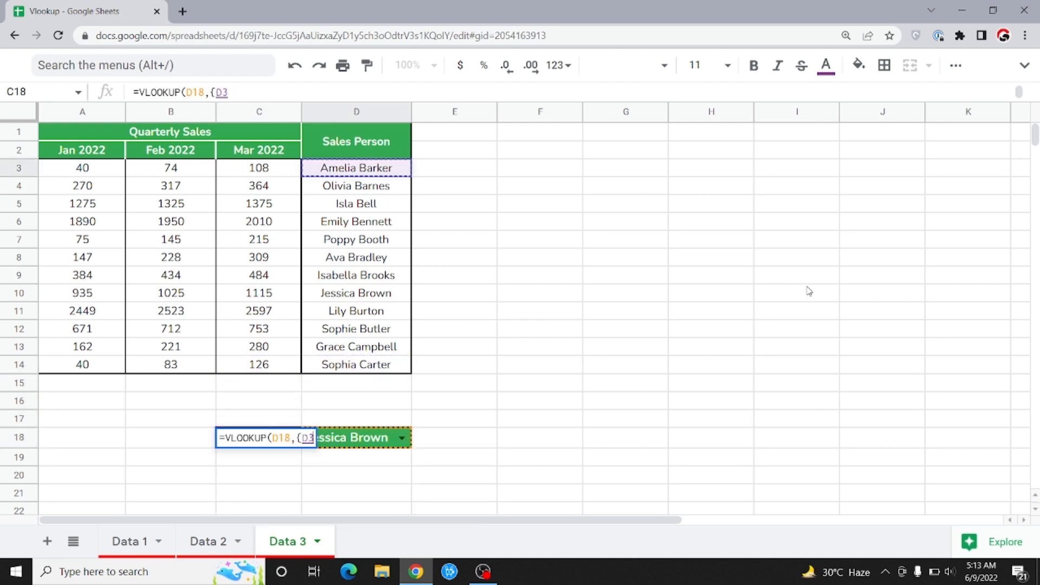
key("Up")
key("ctrl+shift+Down")
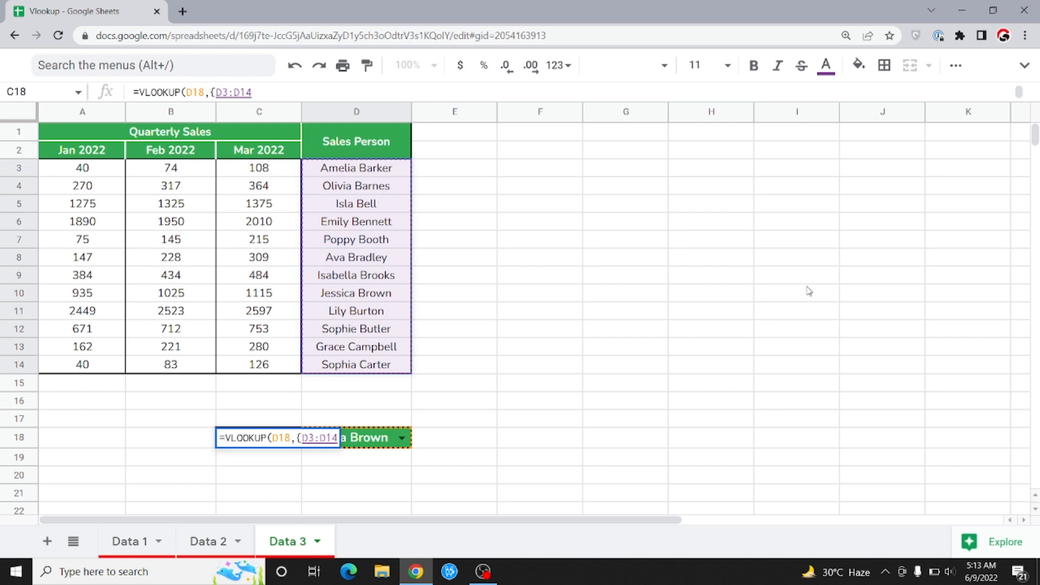
Step: Add the three months of sales, A3:C14, as the array's second range and close it, making the range argument {D3:D14,A3:C14}
type(",")
key("Left")
key("Left")
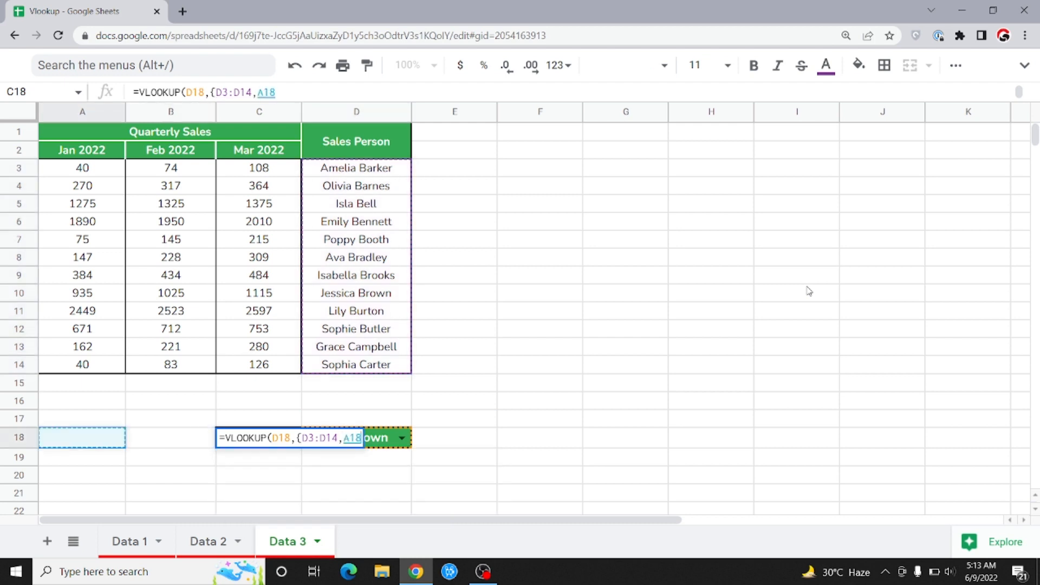
key("ctrl+Up")
key("Down")
key("Down")
key("shift+Right")
key("shift+Right")
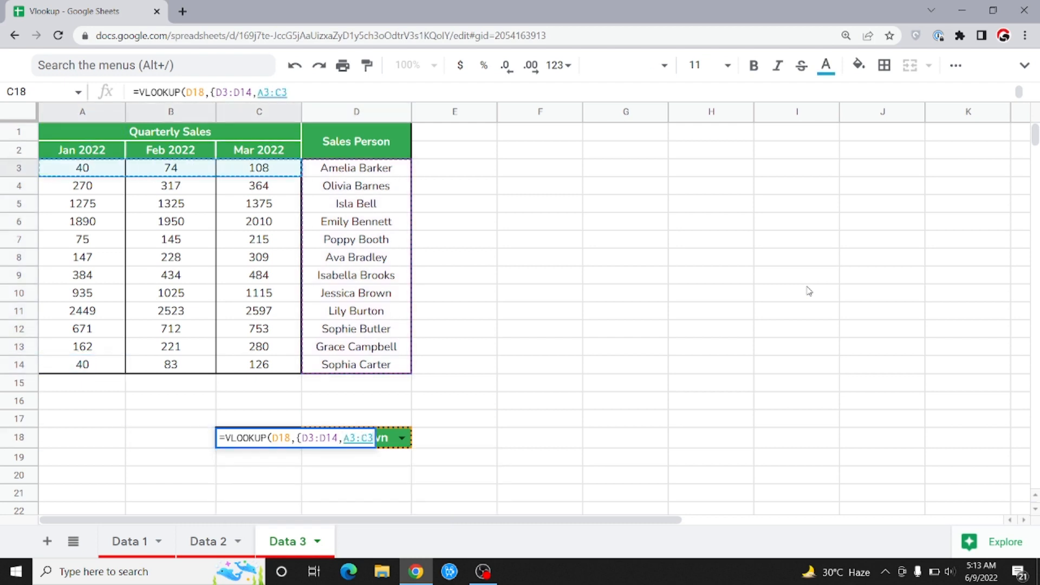
key("ctrl+shift+Down")
type("}")
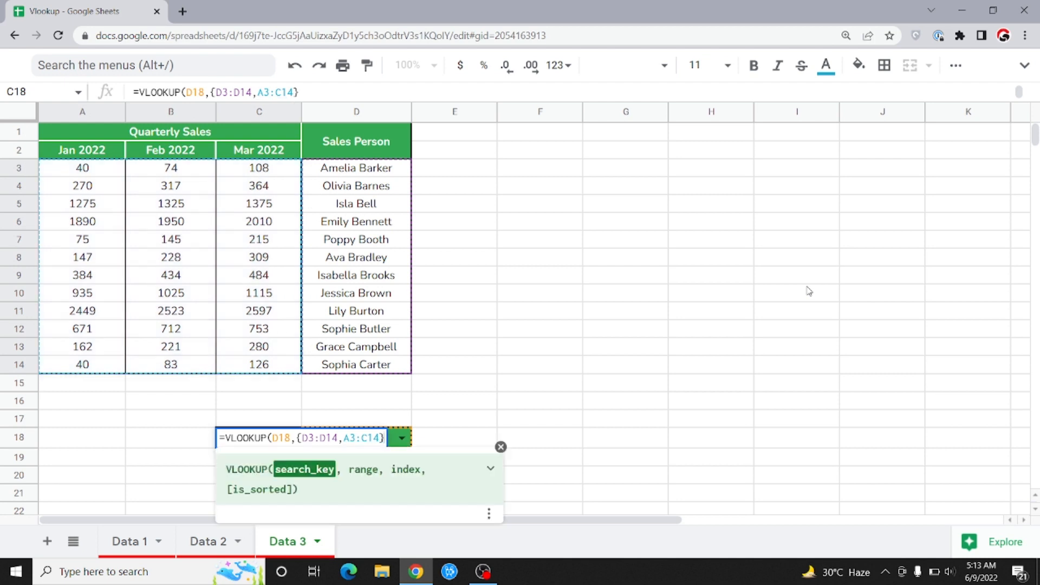
type(",")
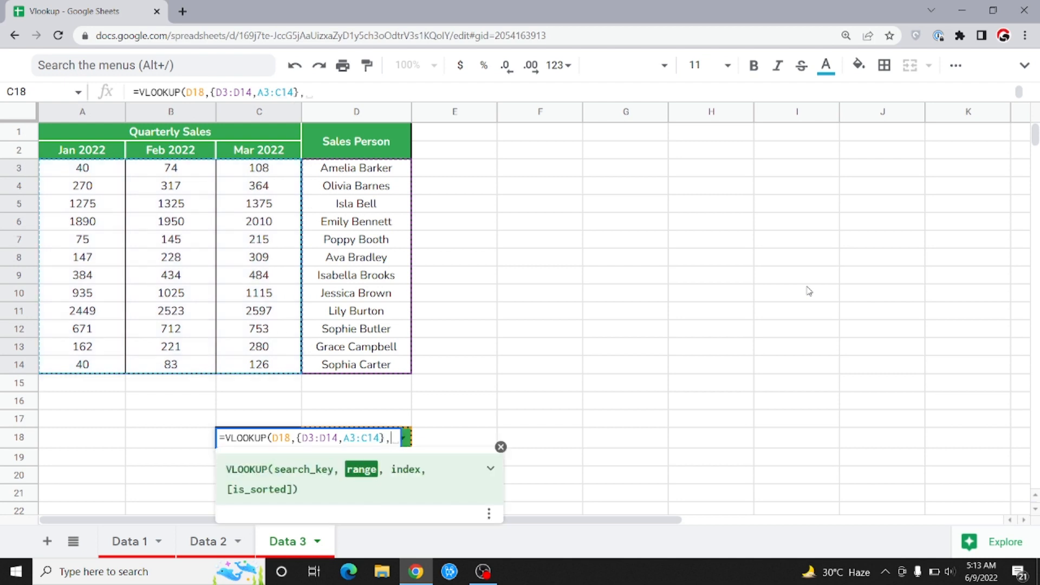
key("Left")
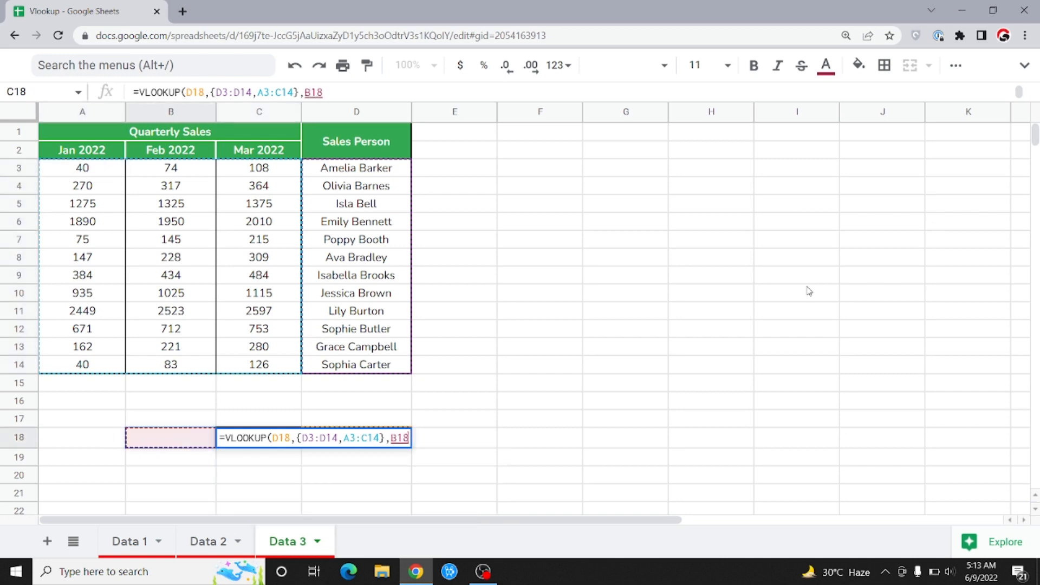
key("Up")
key("Up")
key("Up")
key("Up")
key("Down")
key("Down")
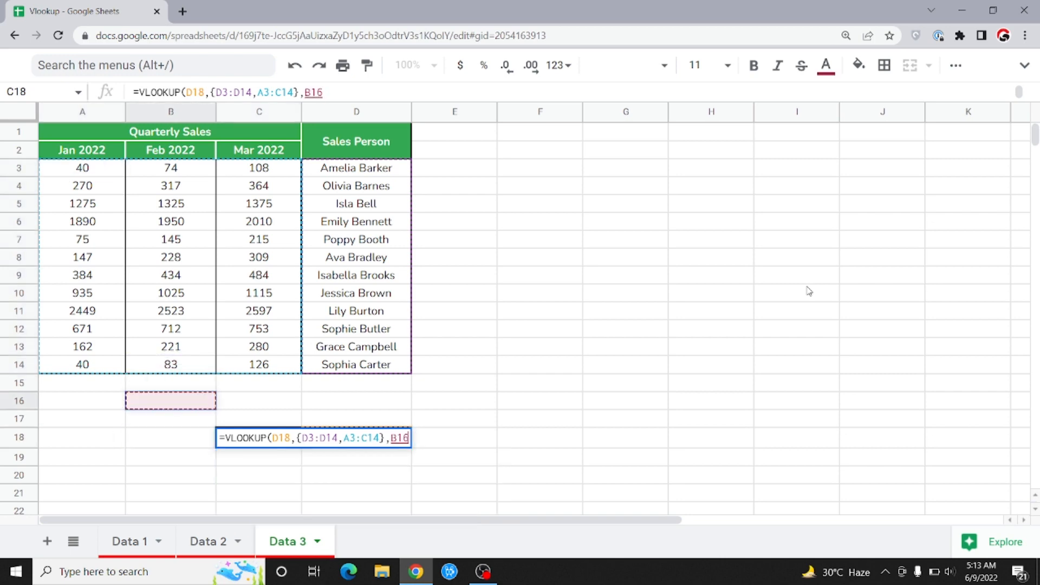
key("BackSpace")
key("BackSpace")
key("BackSpace")
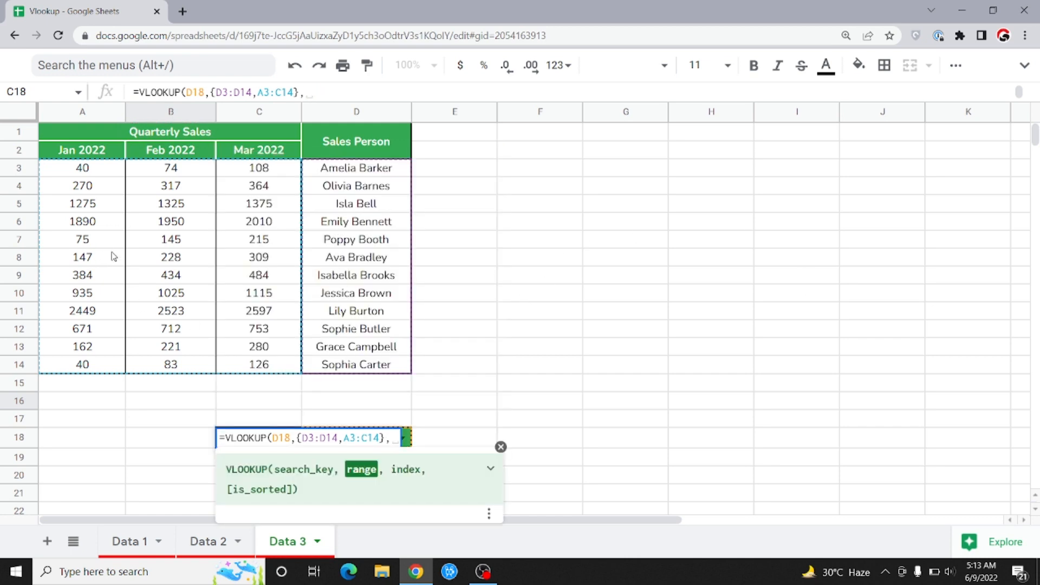
Step: Complete the VLOOKUP with index 3 and exact match 0, so C18 reads =VLOOKUP(D18,{D3:D14,A3:C14},3,0)
type("3,0")
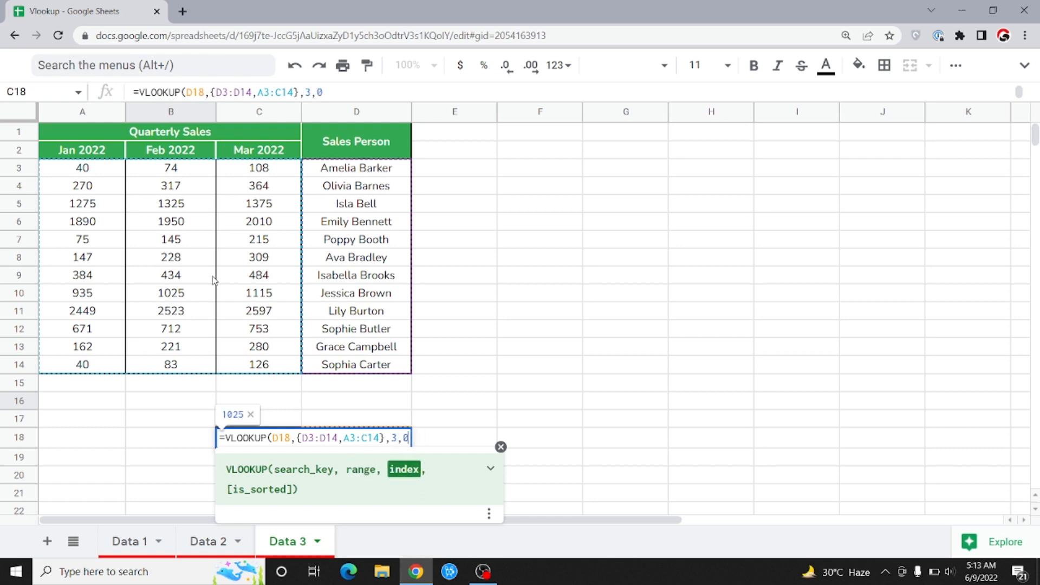
type(")")
key("Return")
key("Up")
key("Right")
key("Left")
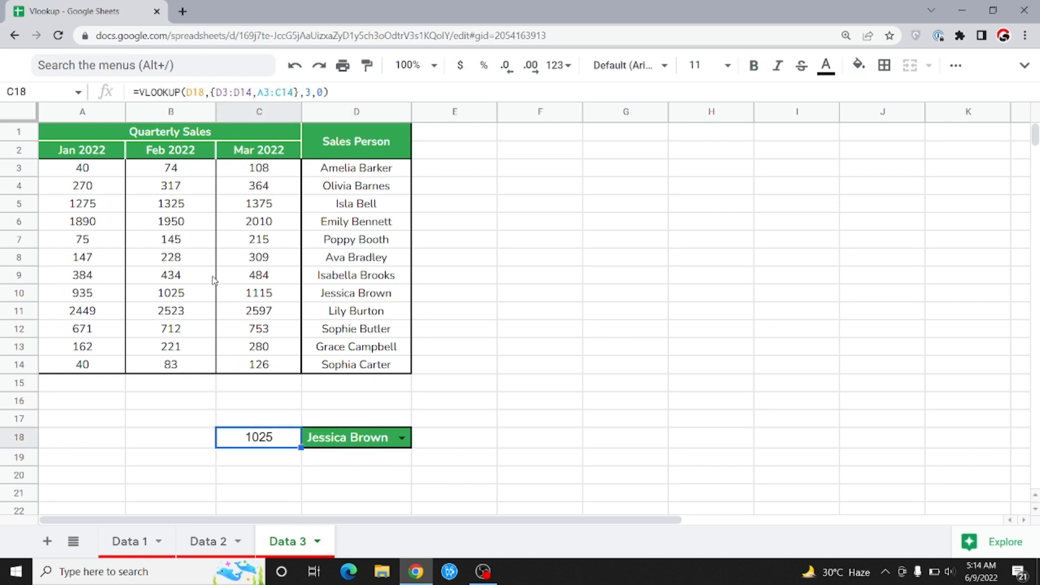
Step: Check the C18 lookup result against the Feb 2022 cell B10 for the selected sales person
key("Up")
key("Up")
key("Up")
key("Up")
key("Up")
key("Up")
key("Up")
key("Up")
key("Up")
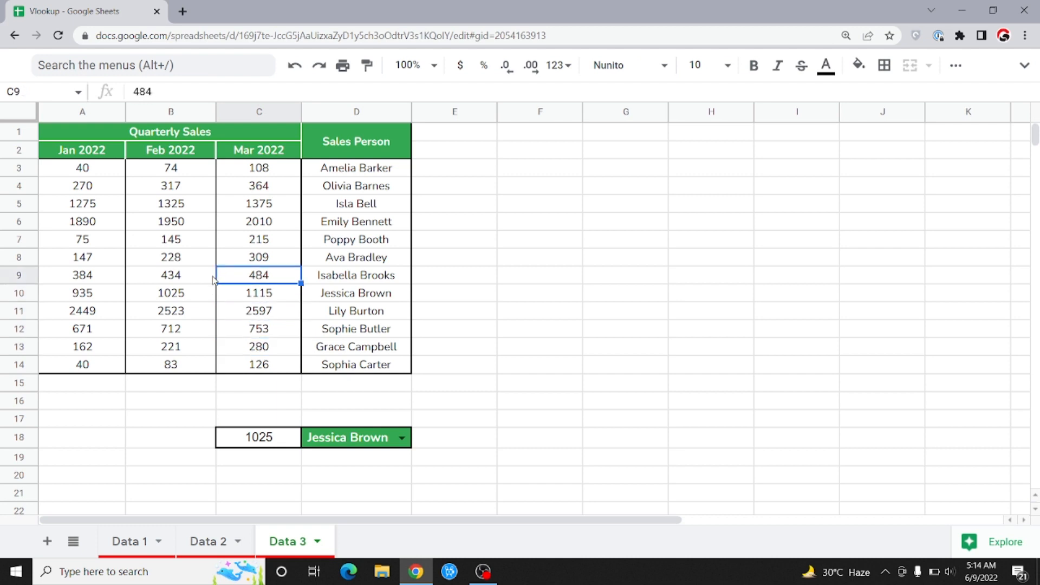
key("Right")
key("Down")
key("Left")
key("Left")
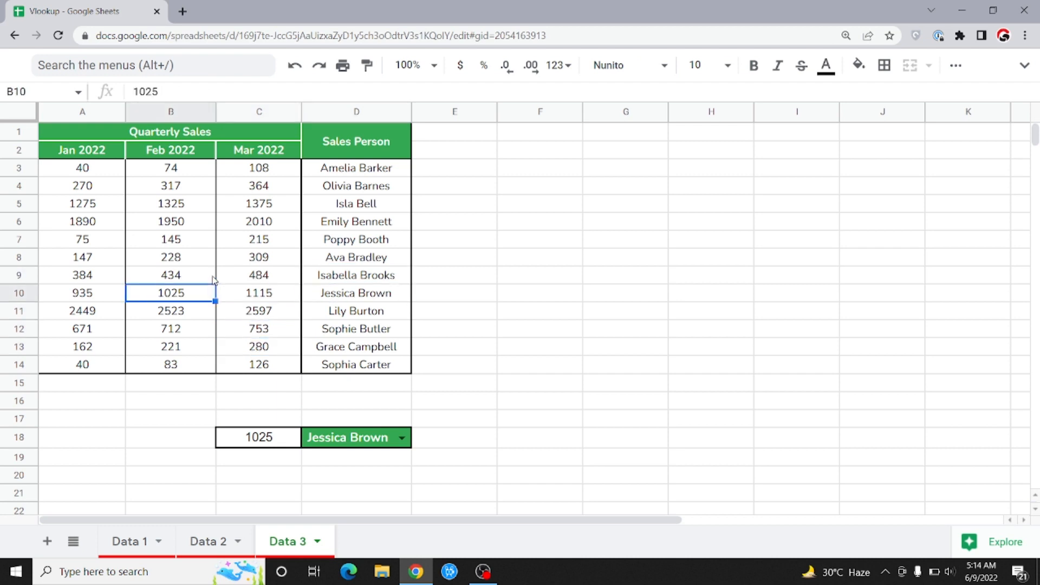
Step: Clear the sales person in D18 and choose the one listed in row 3 from its dropdown
key("Right")
key("Down")
key("Down")
key("Down")
key("Down")
key("Down")
key("Down")
key("Down")
key("Down")
key("Right")
key("BackSpace")
key("Down")
key("Down")
key("Down")
key("Down")
key("Down")
key("Down")
key("Down")
key("Down")
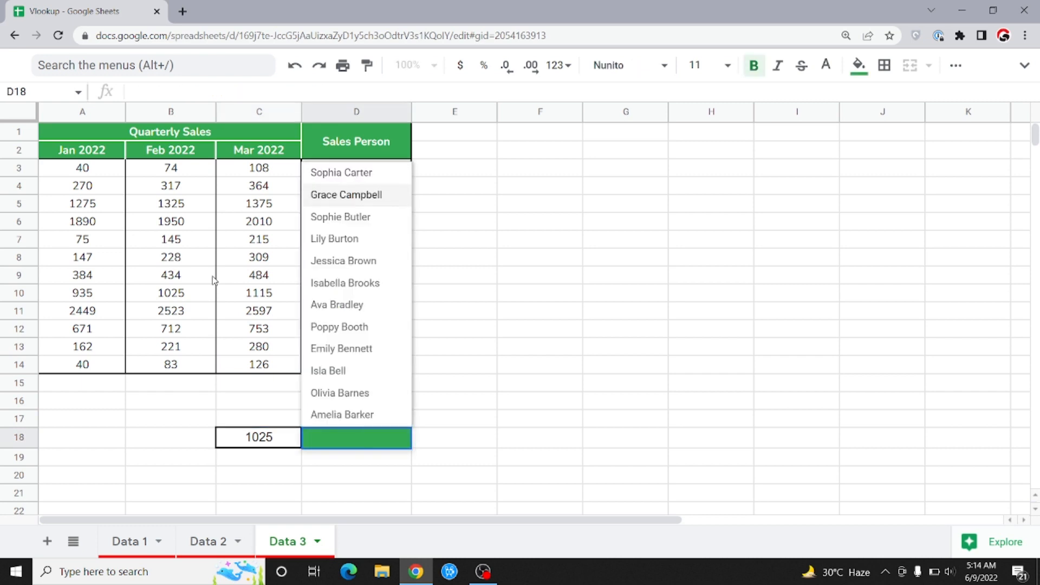
key("Down")
key("Down")
key("Down")
key("Down")
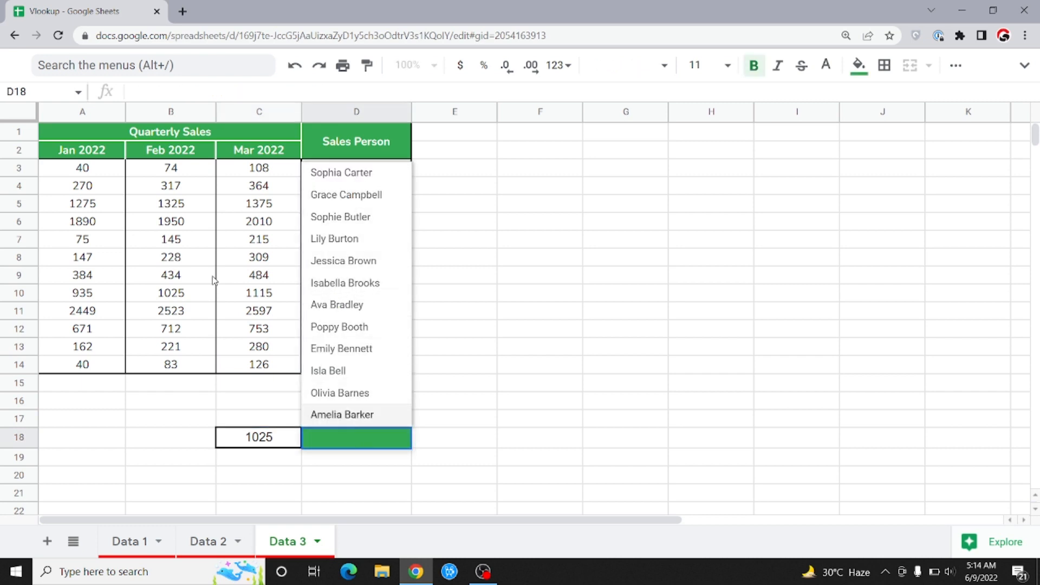
key("Return")
Step: Compare the updated lookup result in C18 with the Feb 2022 sales in cell B3
key("Up")
key("Left")
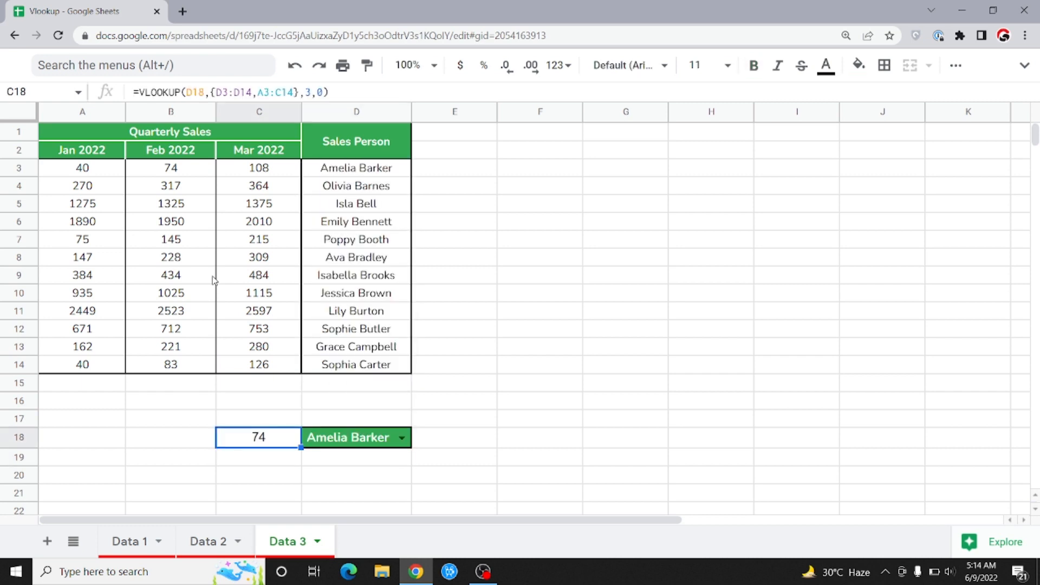
key("ctrl+Up")
key("ctrl+Up")
key("Down")
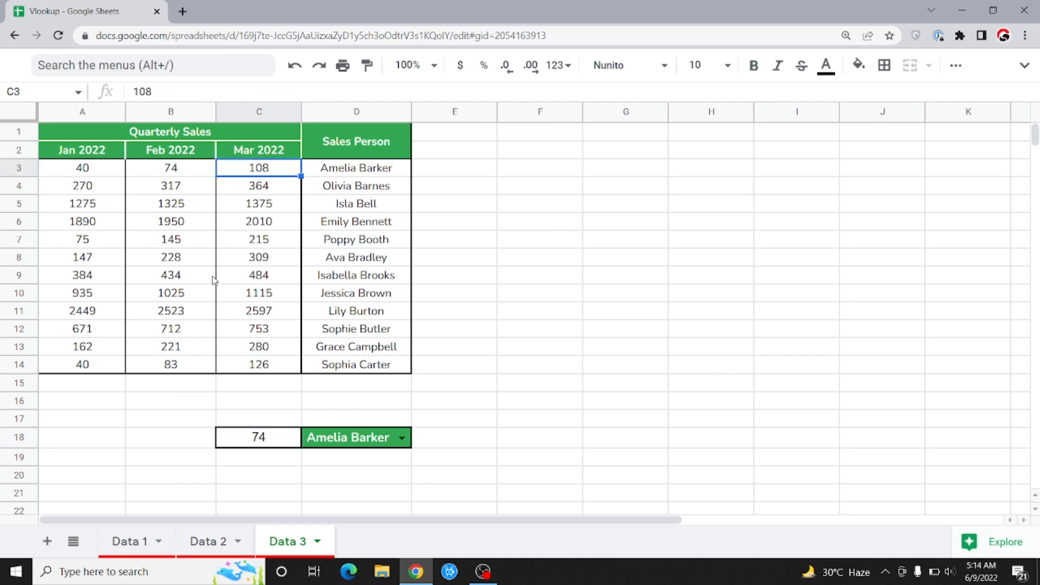
key("Left")
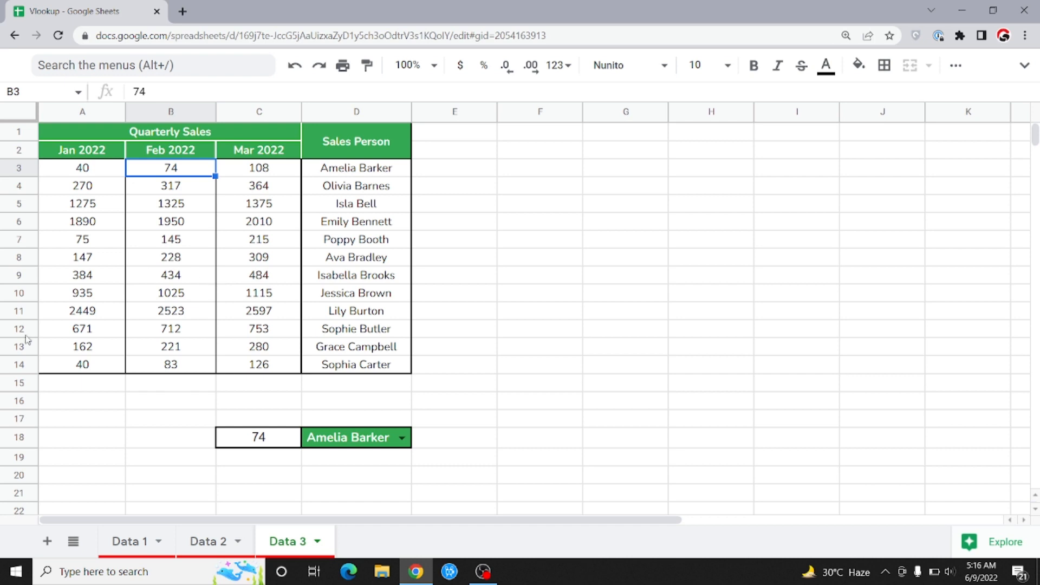
Step: Open the Data 1 sheet and highlight the sales rows A3:D10
left_click(130, 543)
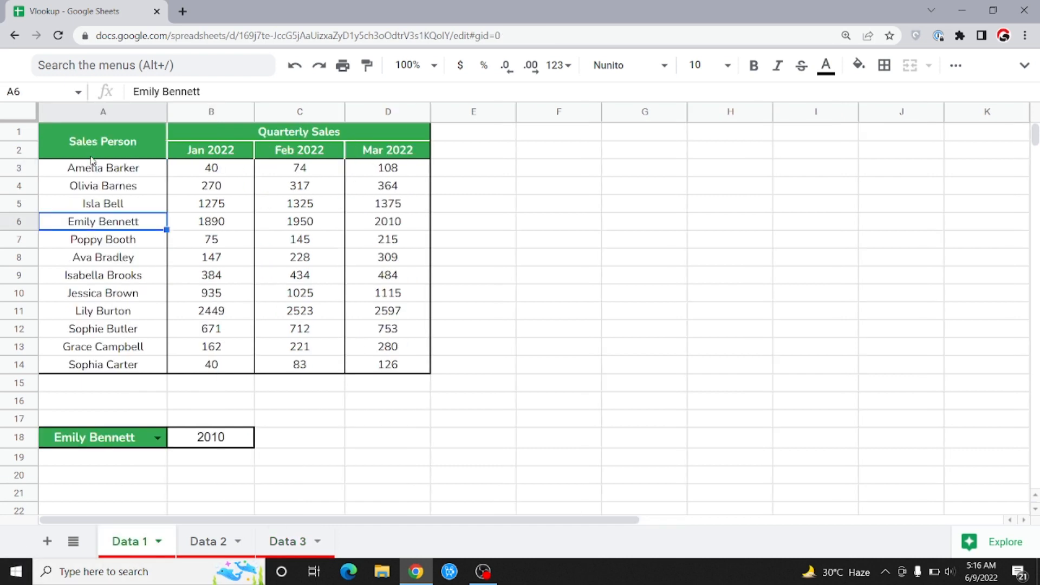
left_click_drag(92, 168, 374, 298)
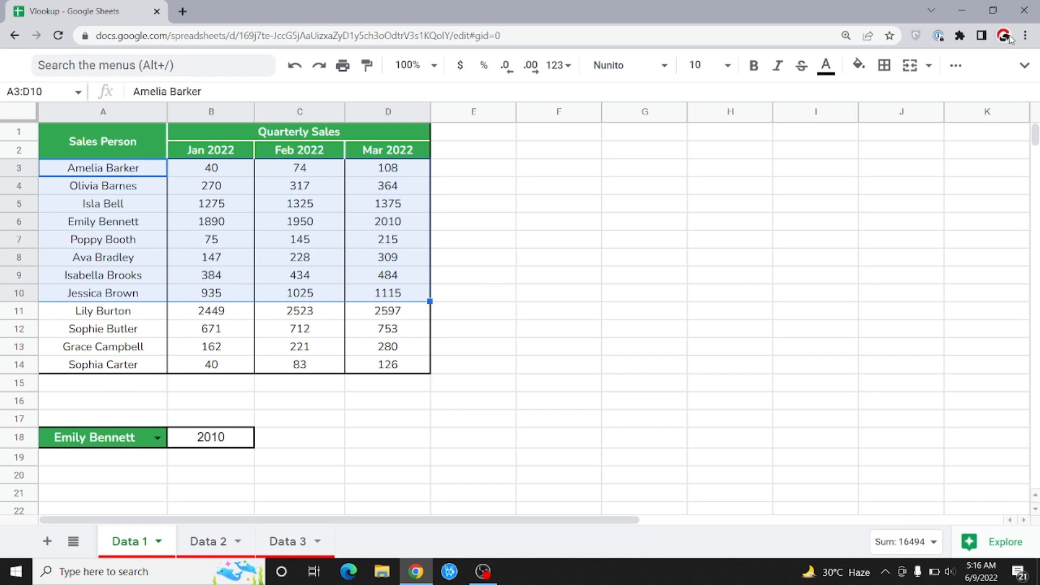
Step: Create a new blank spreadsheet, hide its menus and select cell A5
left_click(1026, 66)
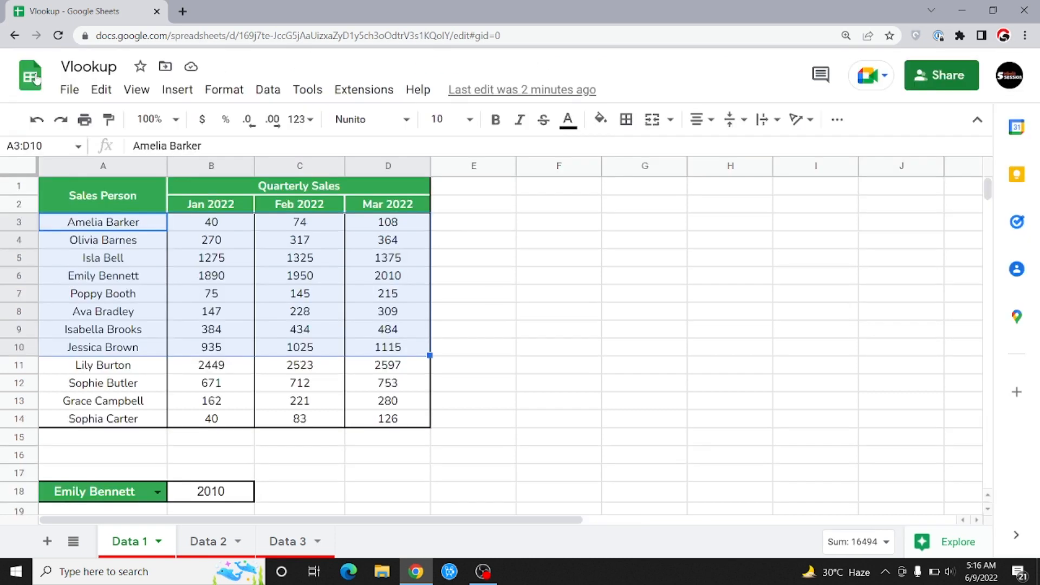
left_click(58, 91)
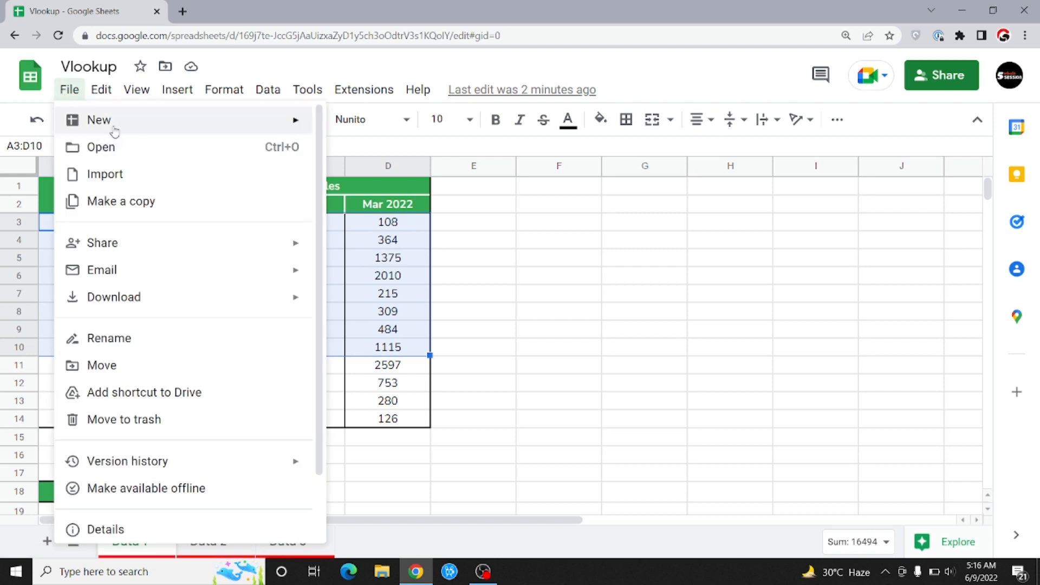
mouse_move(115, 130)
left_click(364, 136)
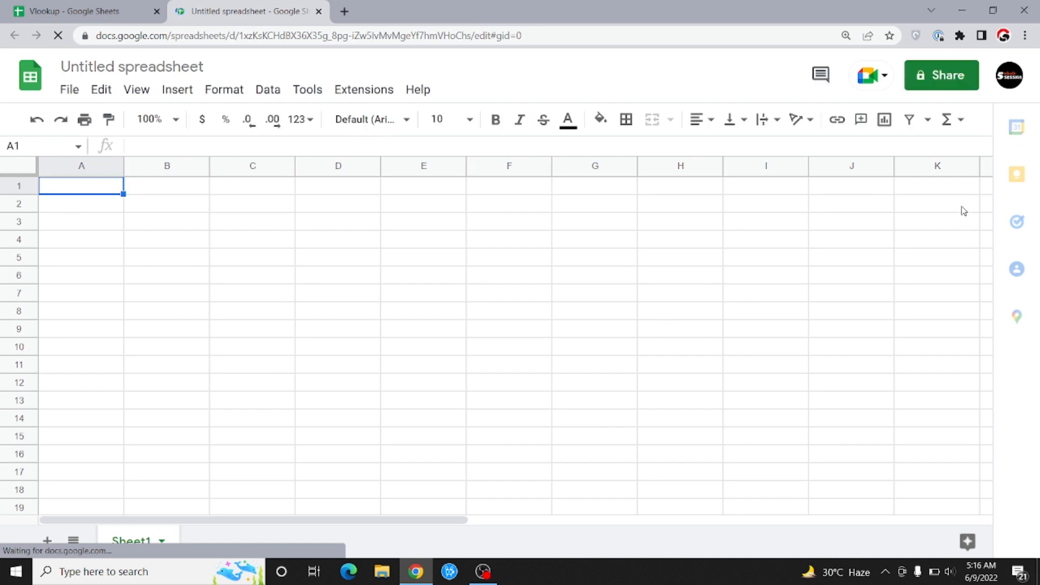
left_click(977, 119)
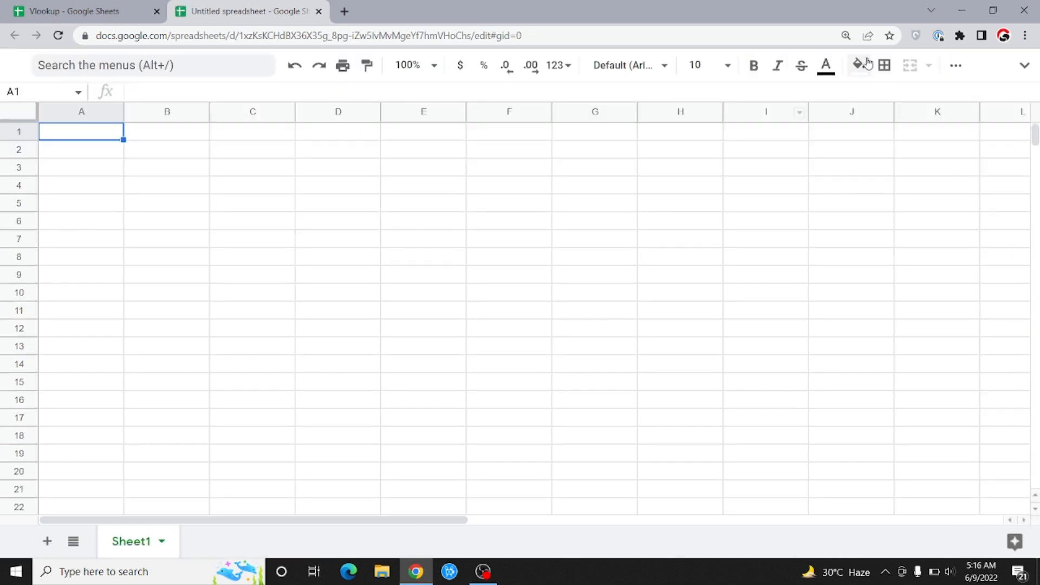
left_click(78, 175)
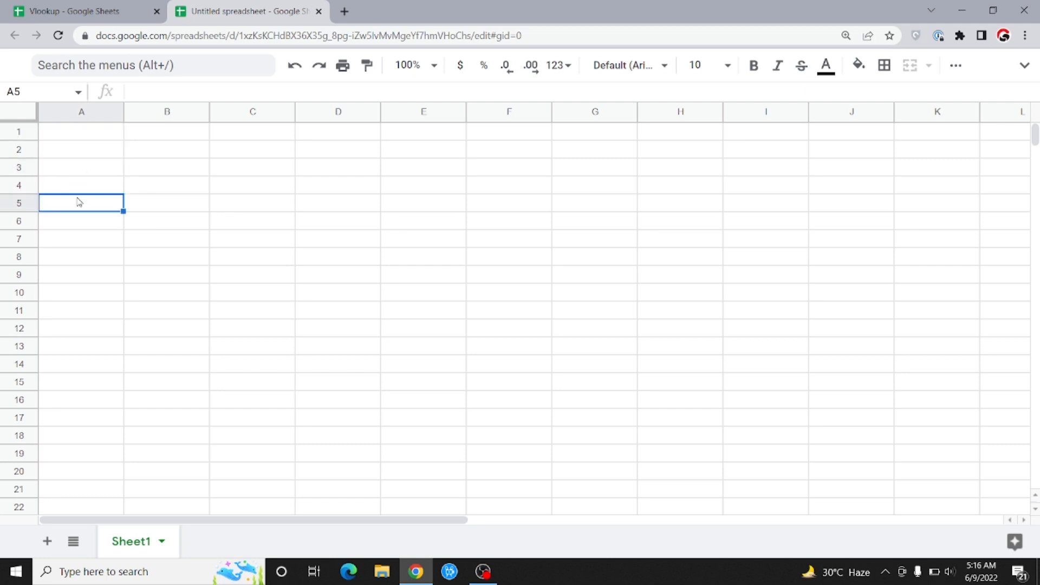
Step: Copy A18:B18 from the Vlookup spreadsheet's Data 1 sheet into A5:B5 of the untitled spreadsheet and slightly widen column A
left_click(84, 11)
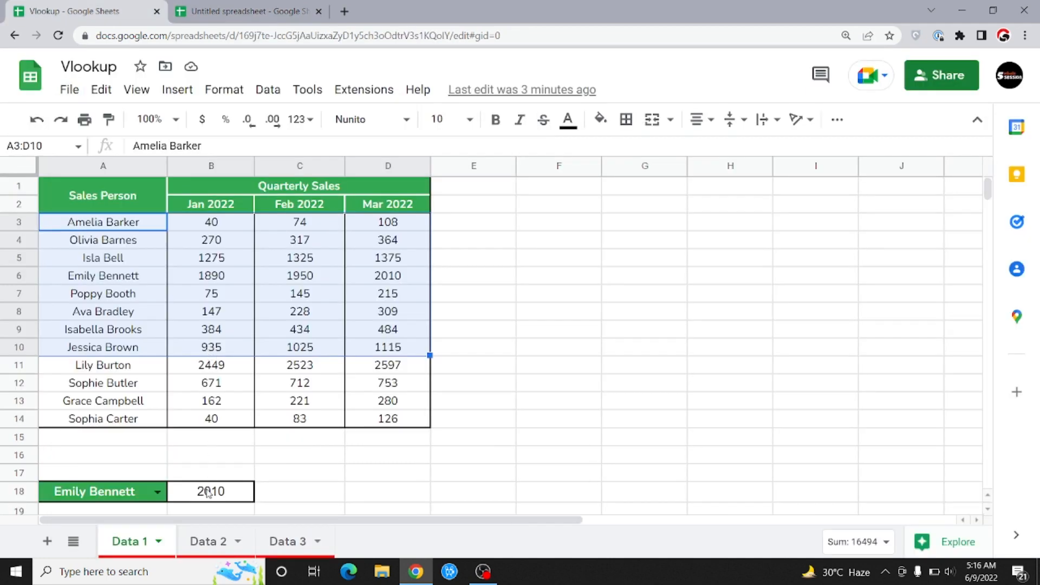
left_click_drag(114, 491, 192, 496)
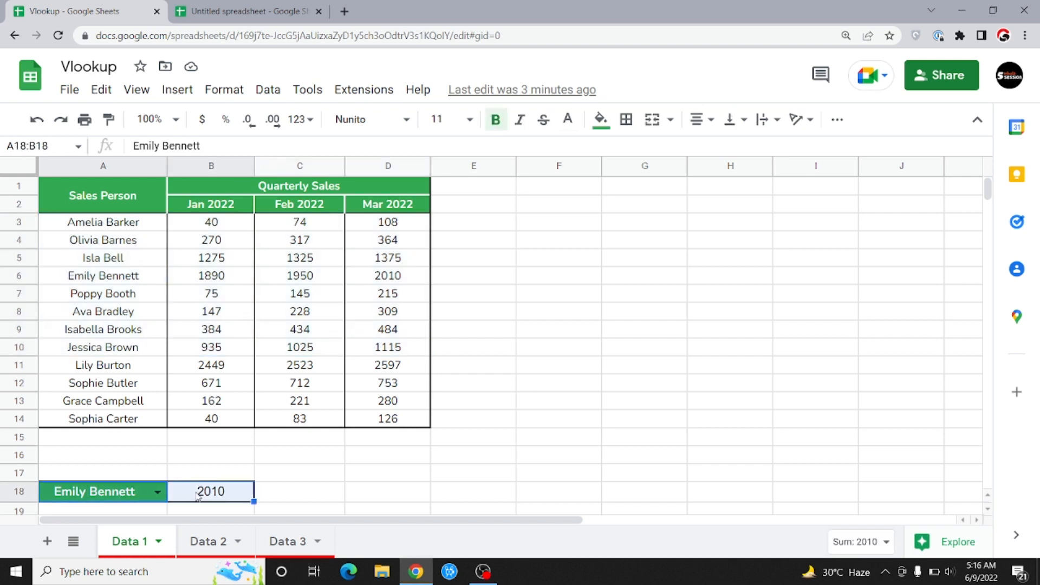
key("ctrl+c")
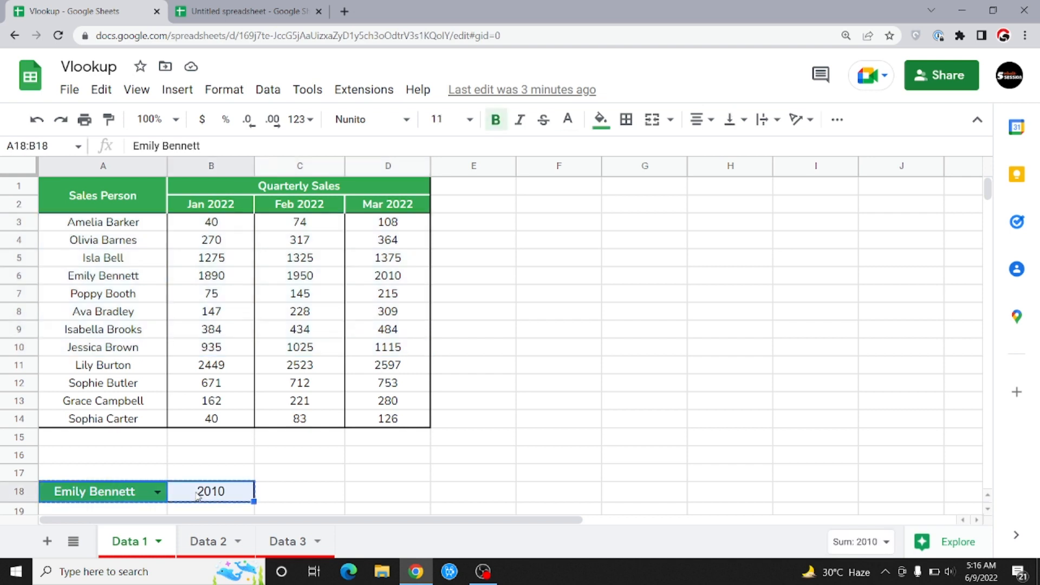
left_click(243, 6)
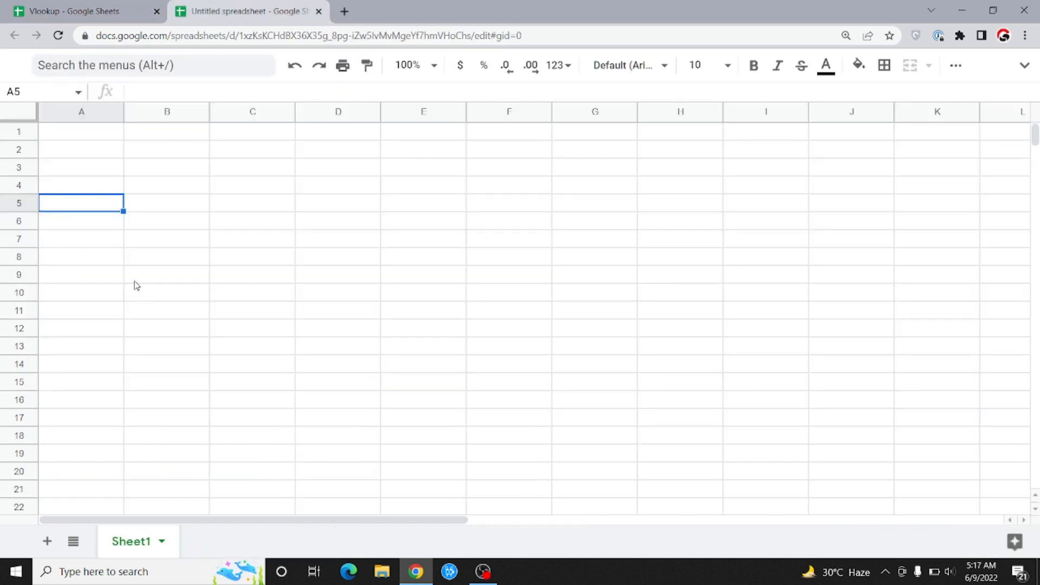
key("ctrl+v")
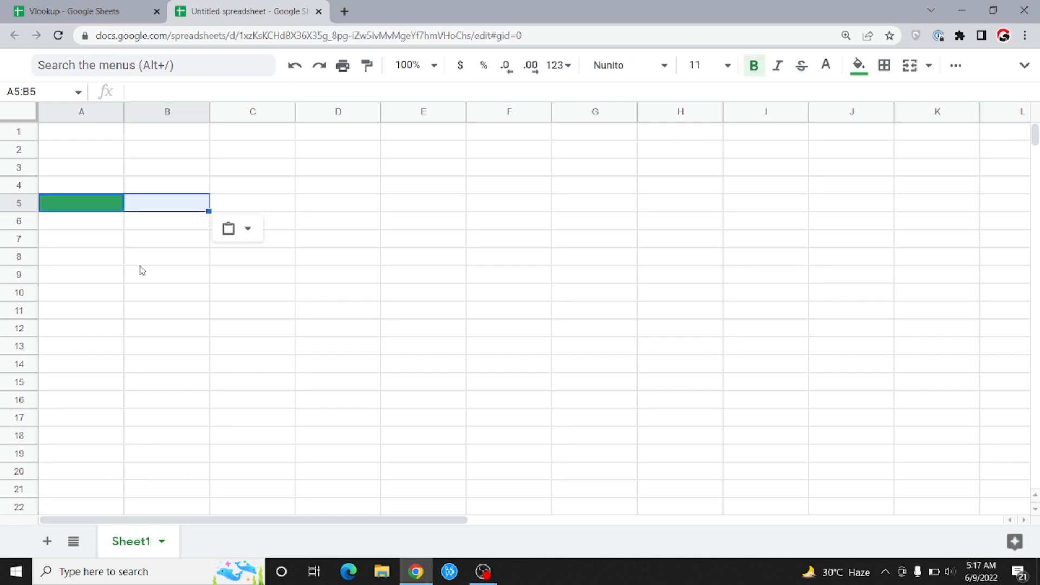
left_click(157, 239)
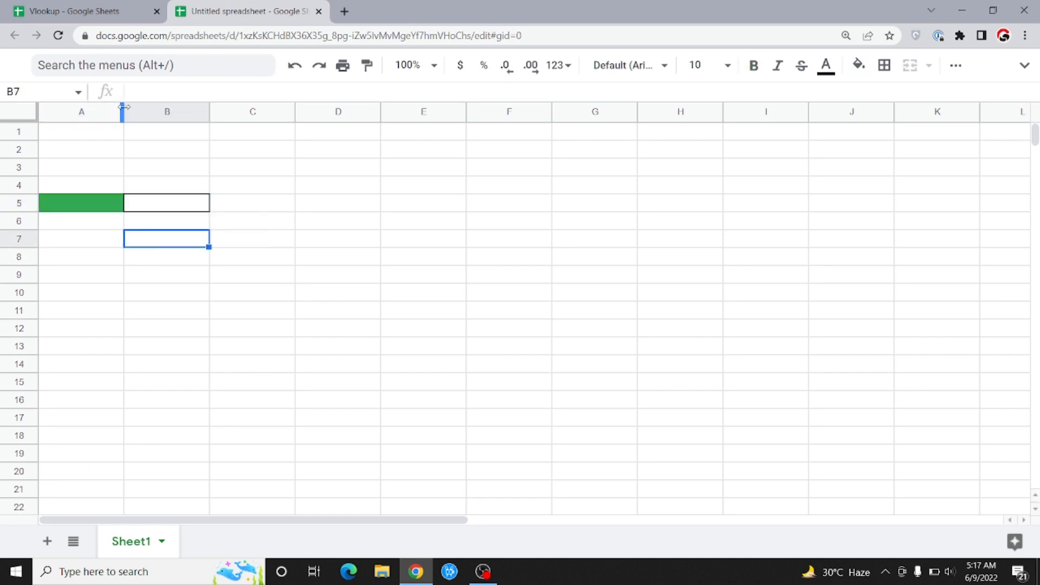
left_click_drag(122, 107, 131, 107)
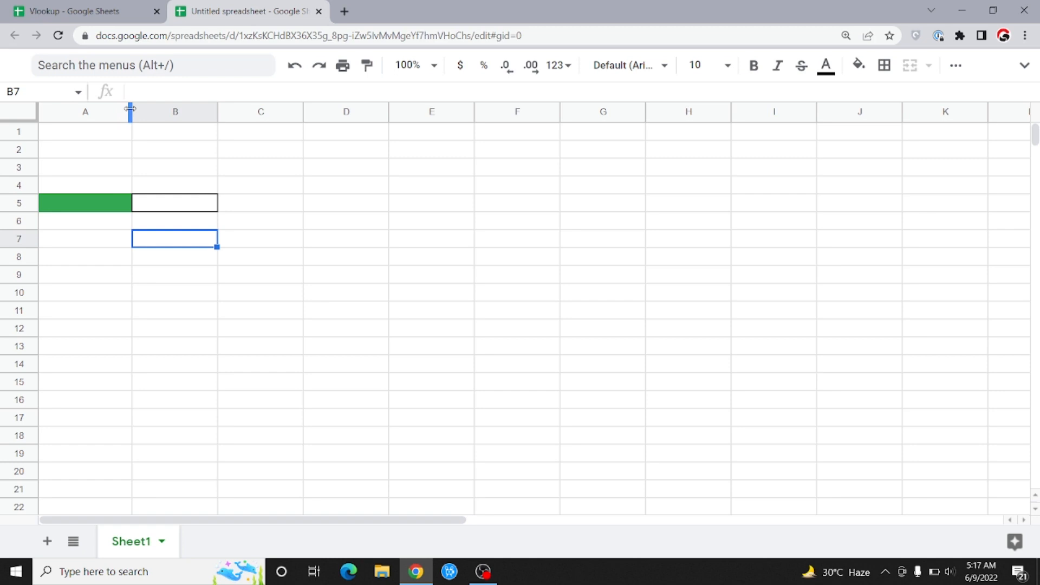
Step: Hide the menus in the Vlookup spreadsheet and select cell C11
left_click(99, 6)
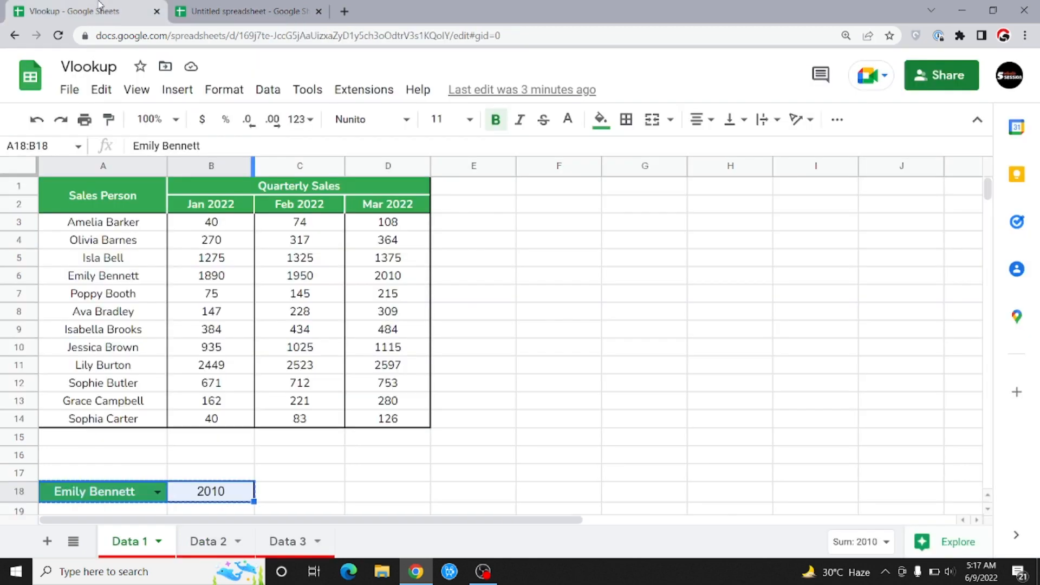
left_click(978, 122)
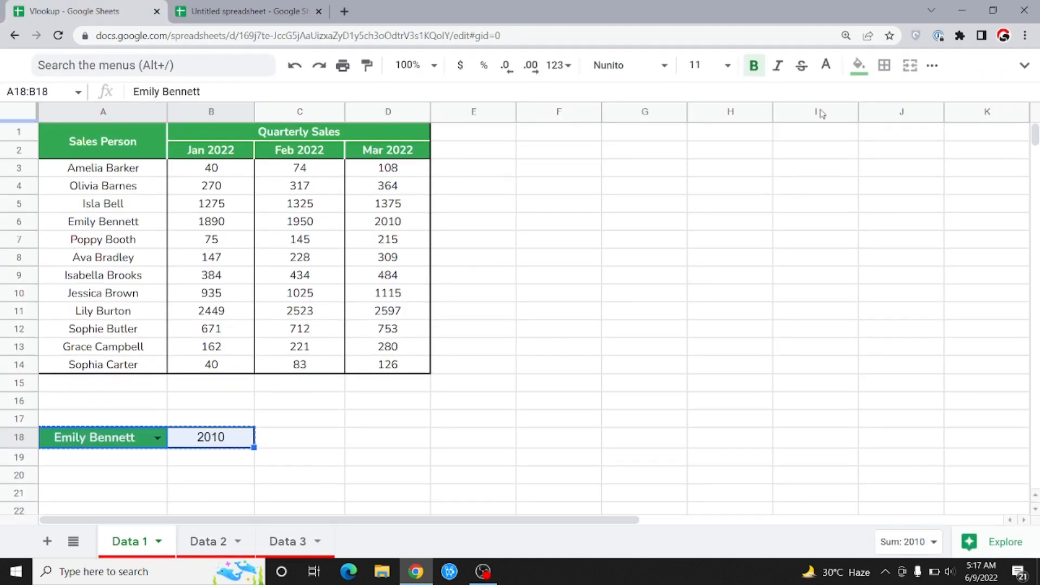
left_click(344, 312)
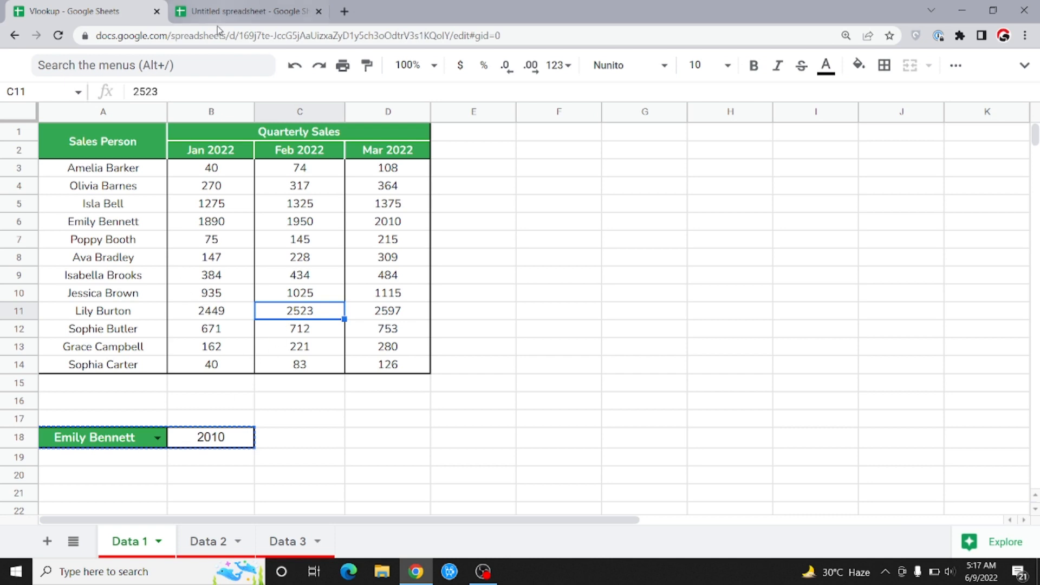
Step: Select cell A5 in the untitled spreadsheet, and highlight the sales data A4:C11 on the Vlookup spreadsheet's Data 1 sheet
left_click(237, 13)
key("Left")
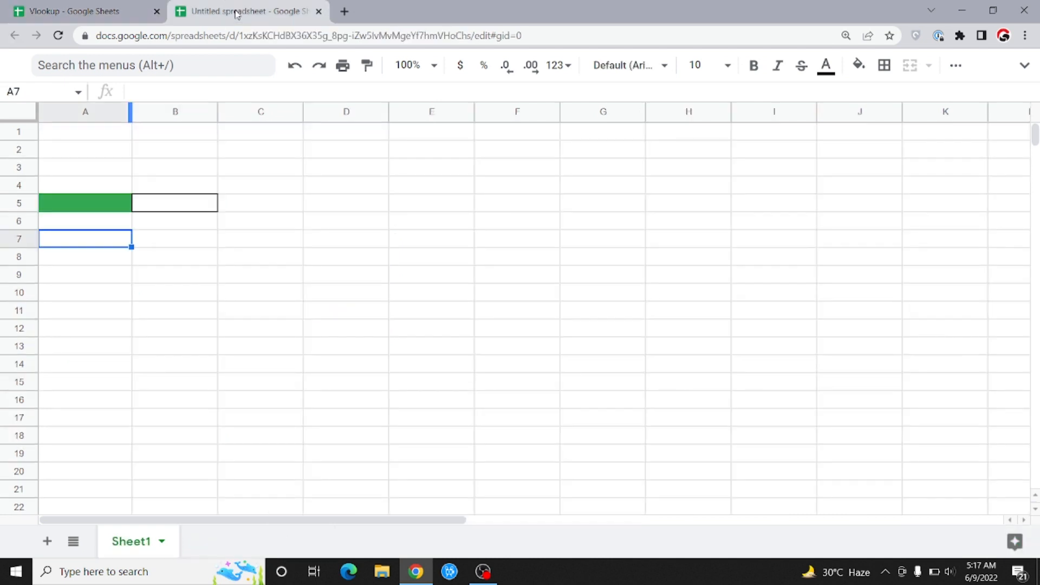
key("Up")
key("Up")
key("Right")
key("Left")
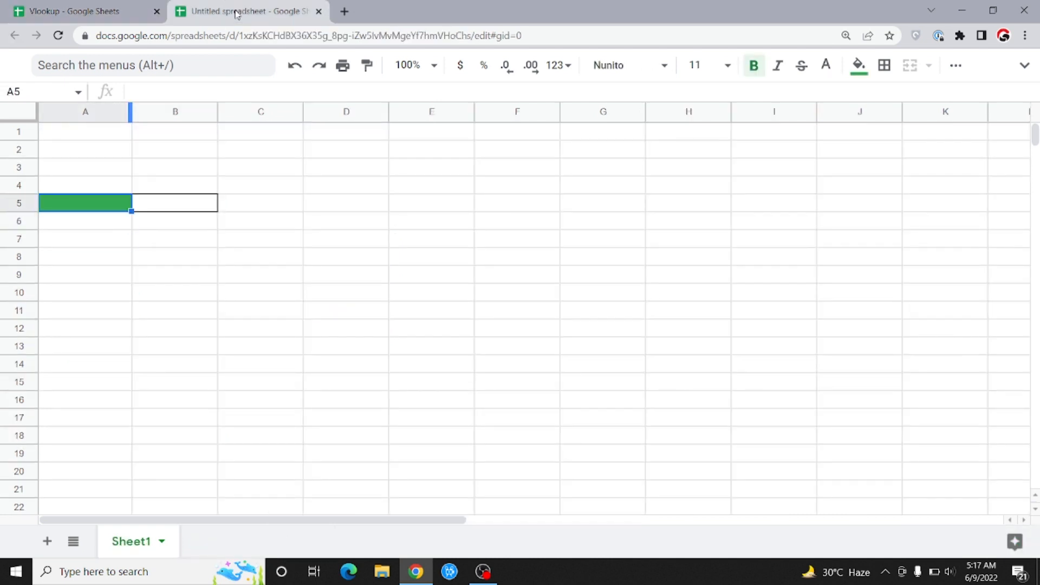
left_click(91, 8)
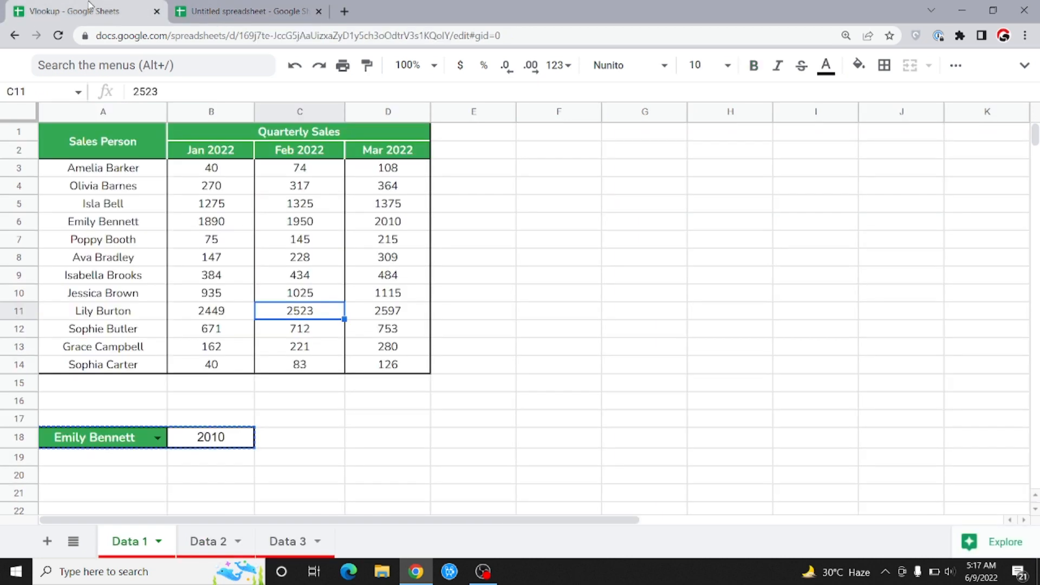
left_click_drag(100, 189, 335, 317)
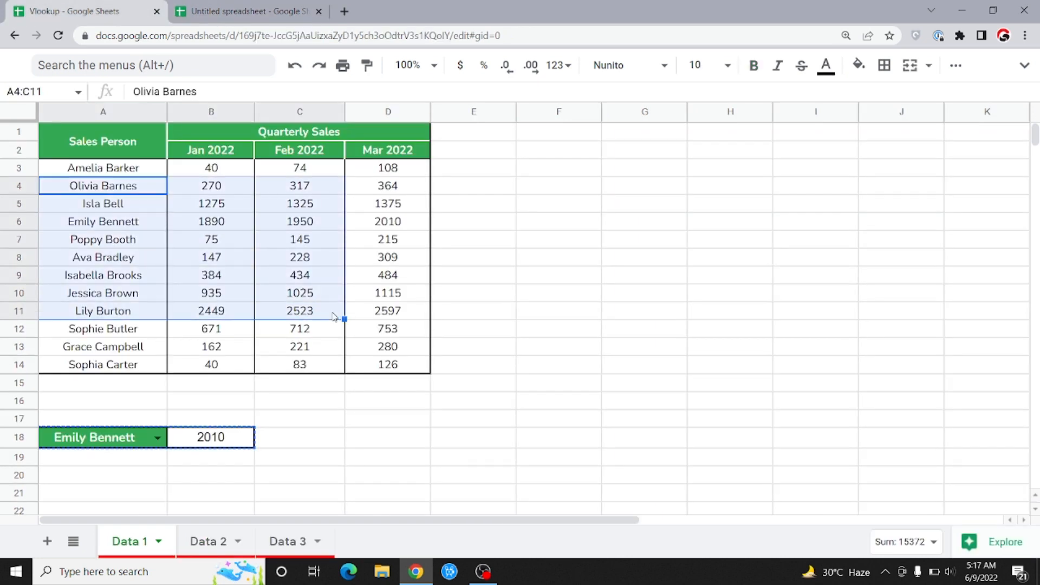
Step: Select cell D5 in the untitled spreadsheet and copy the full URL of the Vlookup spreadsheet
left_click(301, 8)
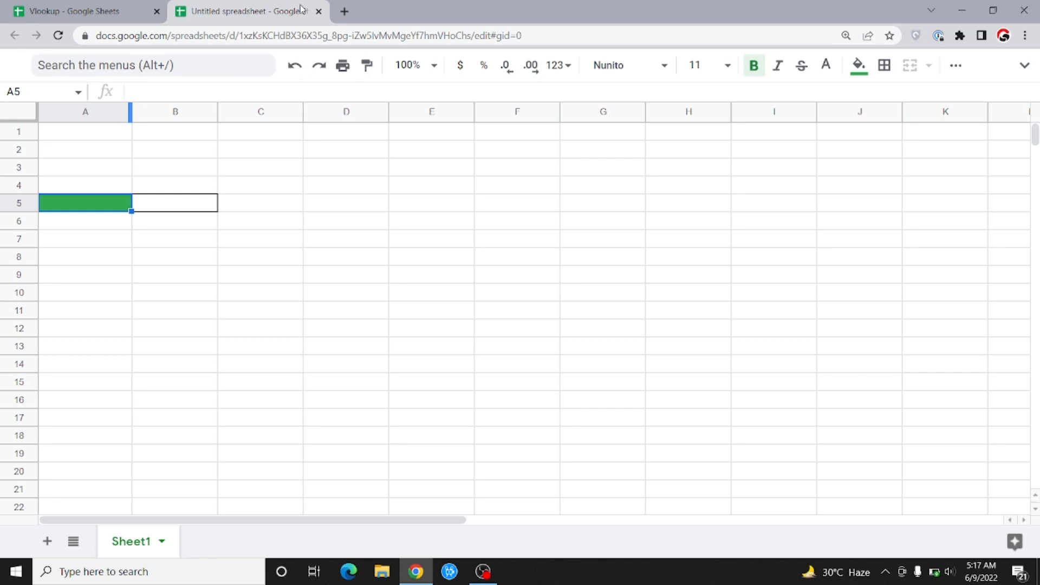
key("Right")
key("Right")
key("Right")
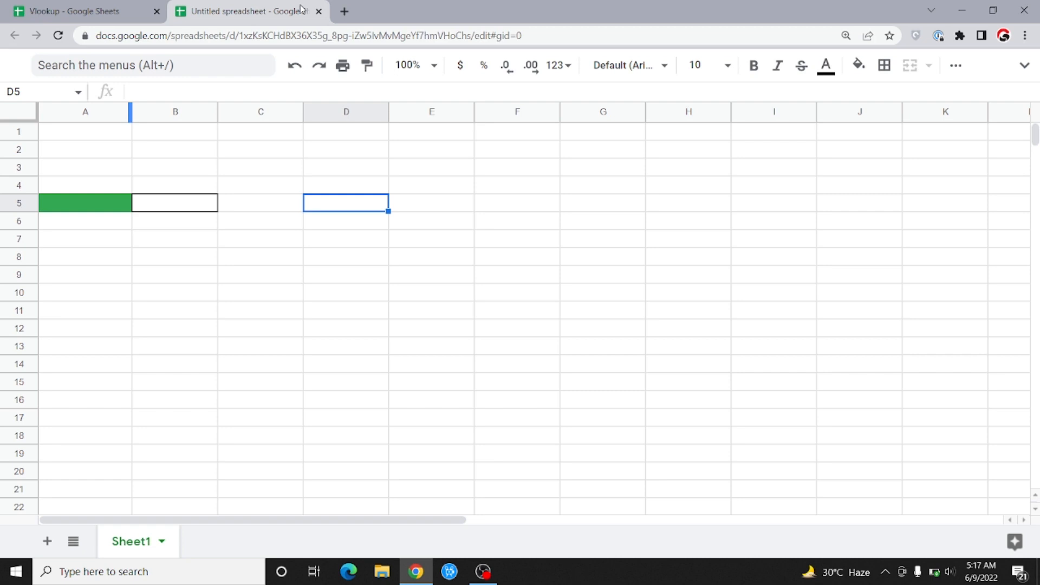
left_click(16, 10)
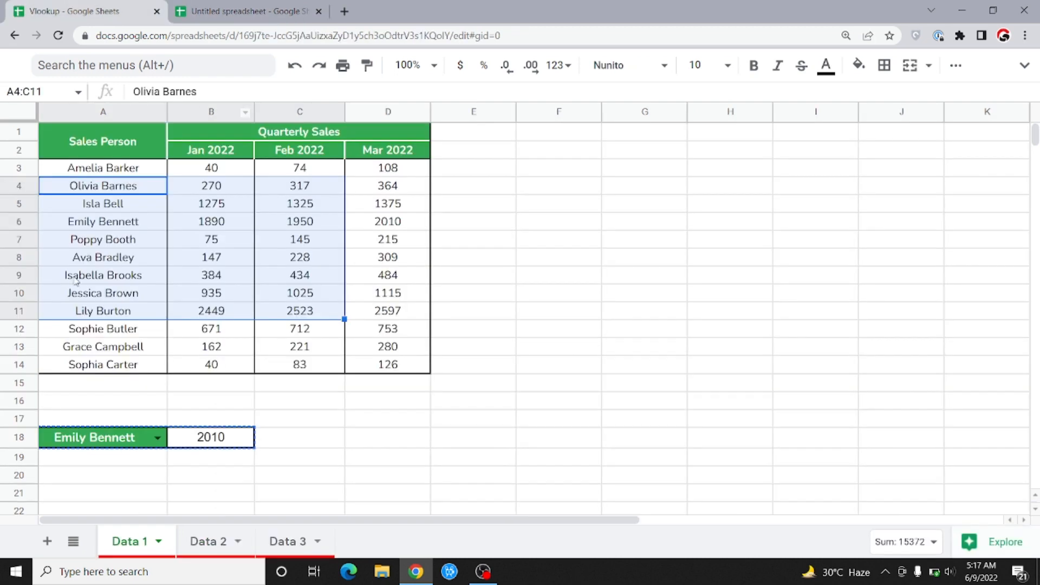
left_click(241, 37)
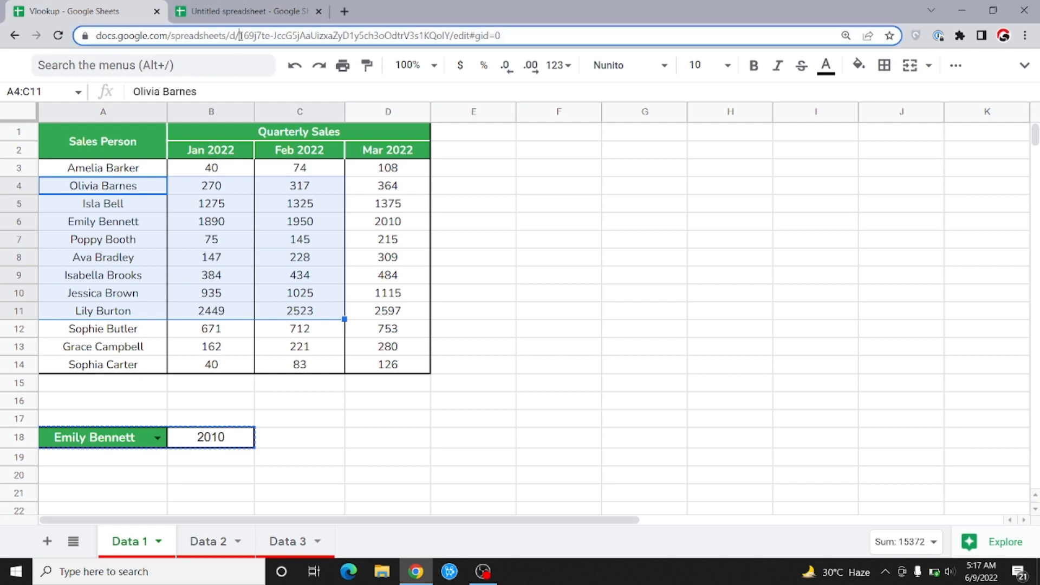
Step: Enter an IMPORTRANGE formula in D5 with the copied URL and range "Data 1!A1:A1", and allow access to the source spreadsheet
left_click(243, 6)
type("=importran")
key("Tab")
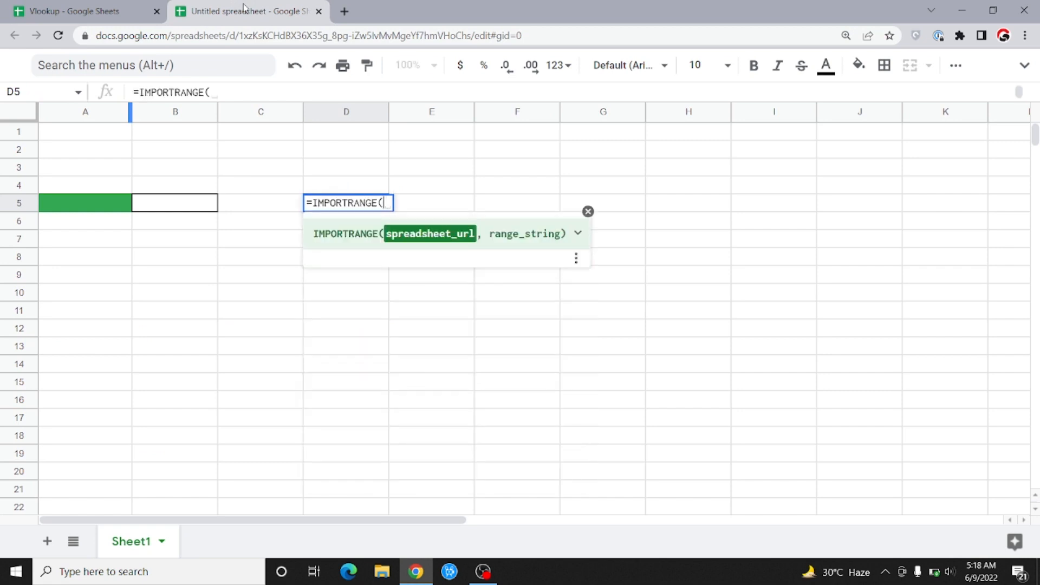
type("\"")
key("ctrl+v")
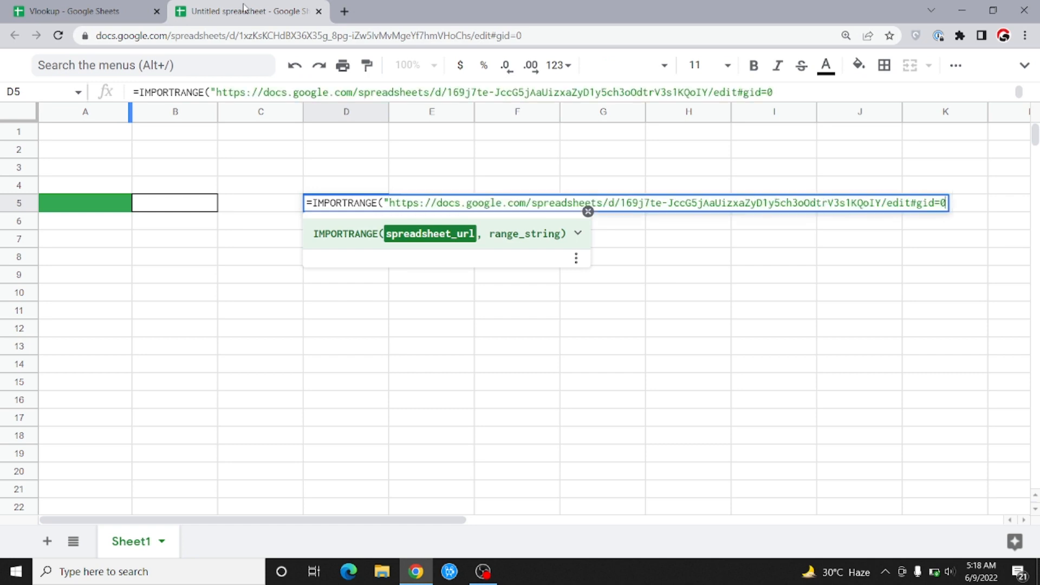
type("\", \"")
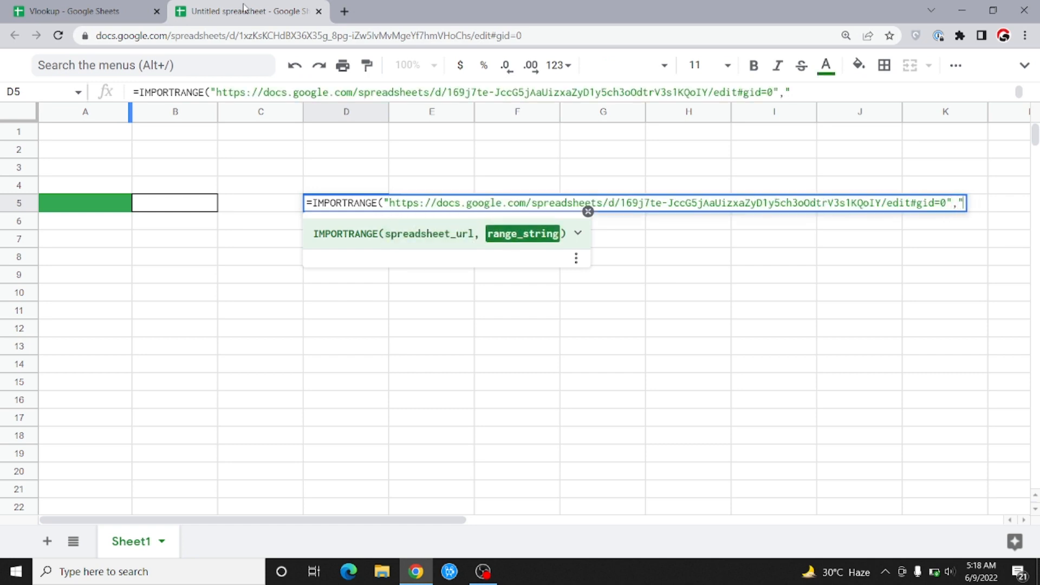
type("Data 1")
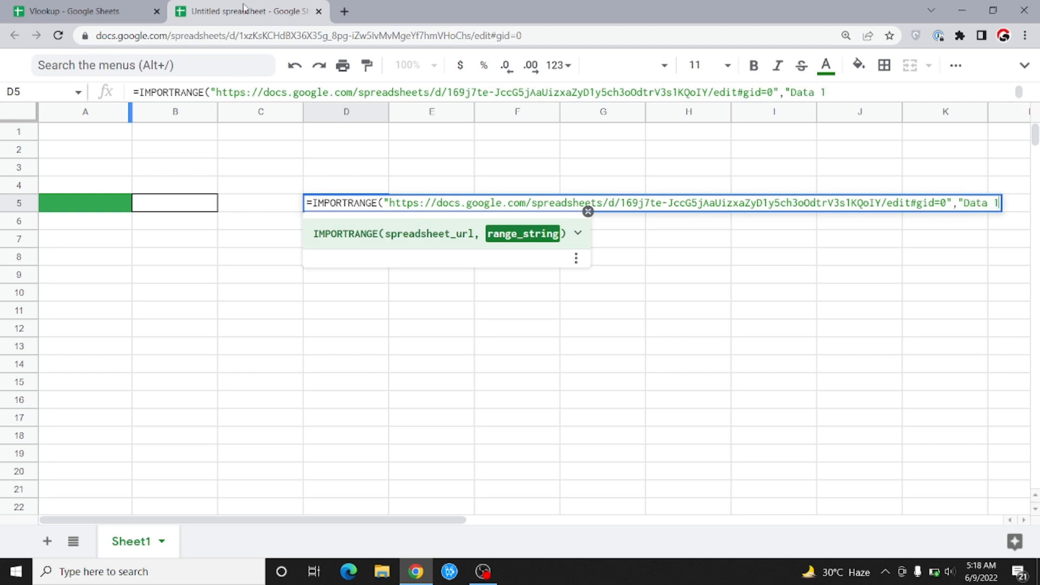
type("!A1:A1")
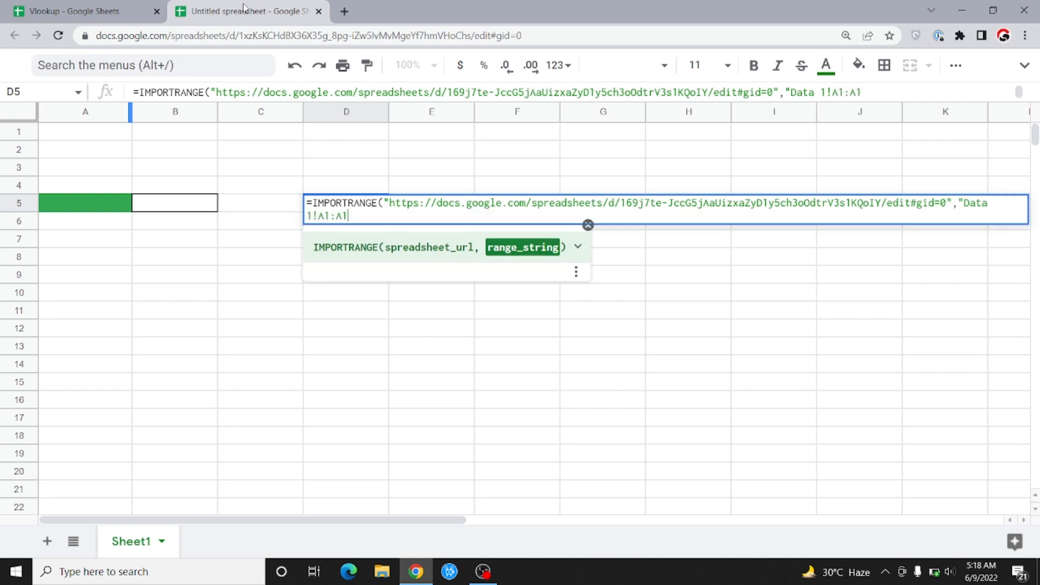
type("\")")
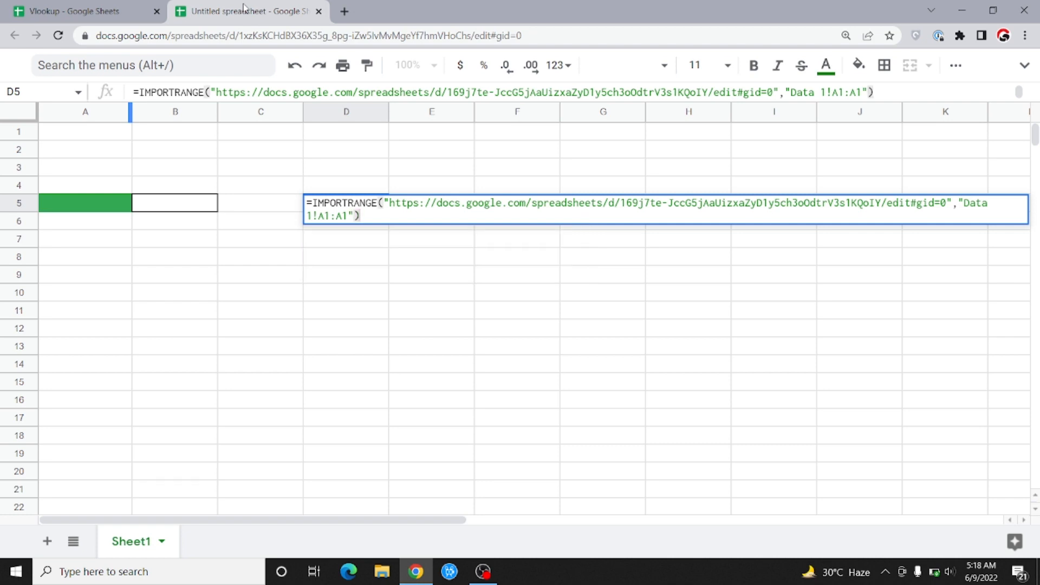
key("Return")
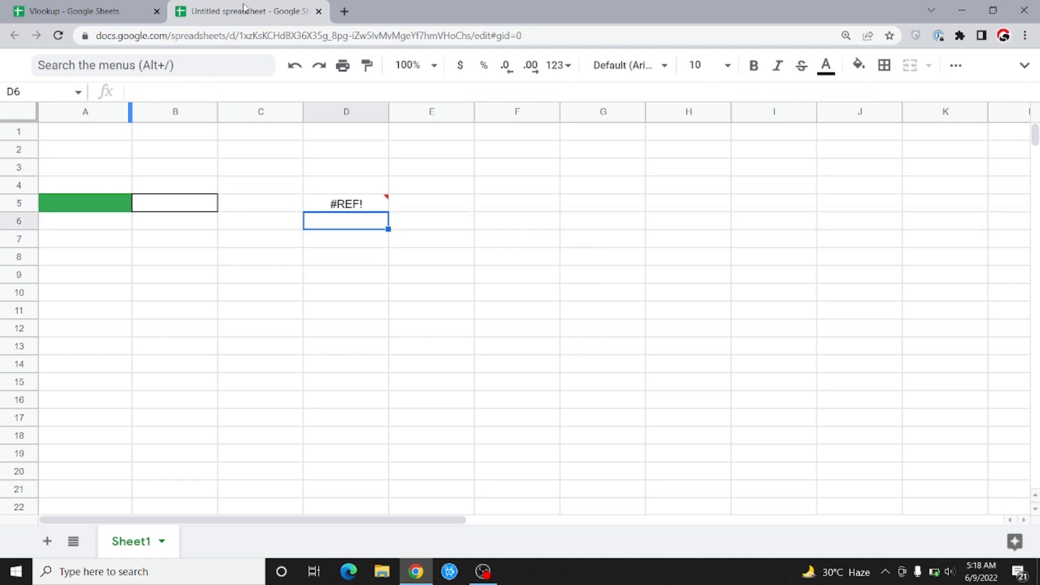
mouse_move(369, 204)
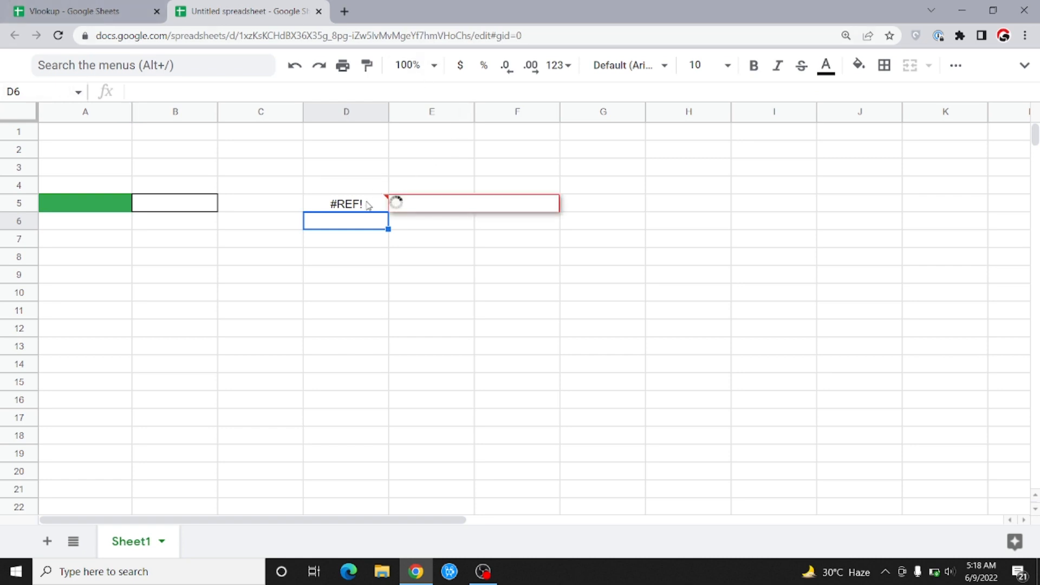
left_click(419, 235)
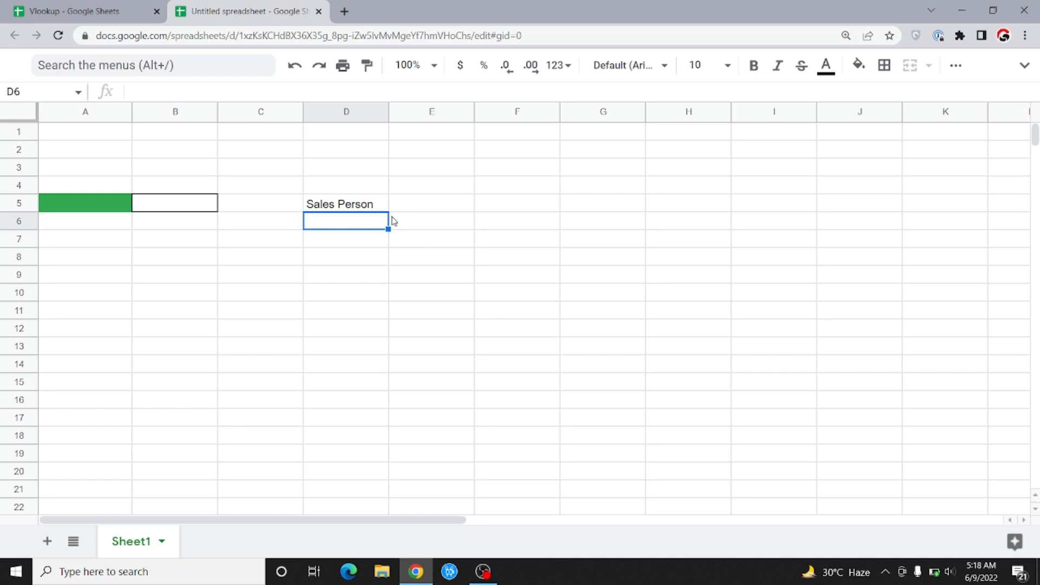
Step: Delete the IMPORTRANGE formula from D5 and select cell A5
key("Up")
key("Down")
key("Up")
key("Down")
key("Up")
key("Down")
key("Up")
key("Down")
key("Up")
key("Down")
key("Up")
key("Delete")
key("Left")
key("Left")
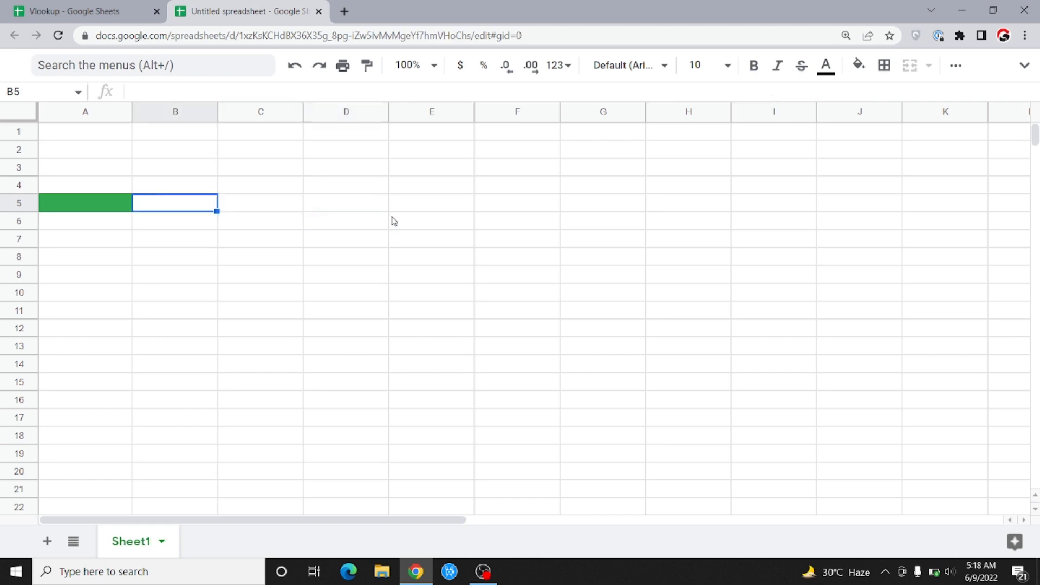
key("Left")
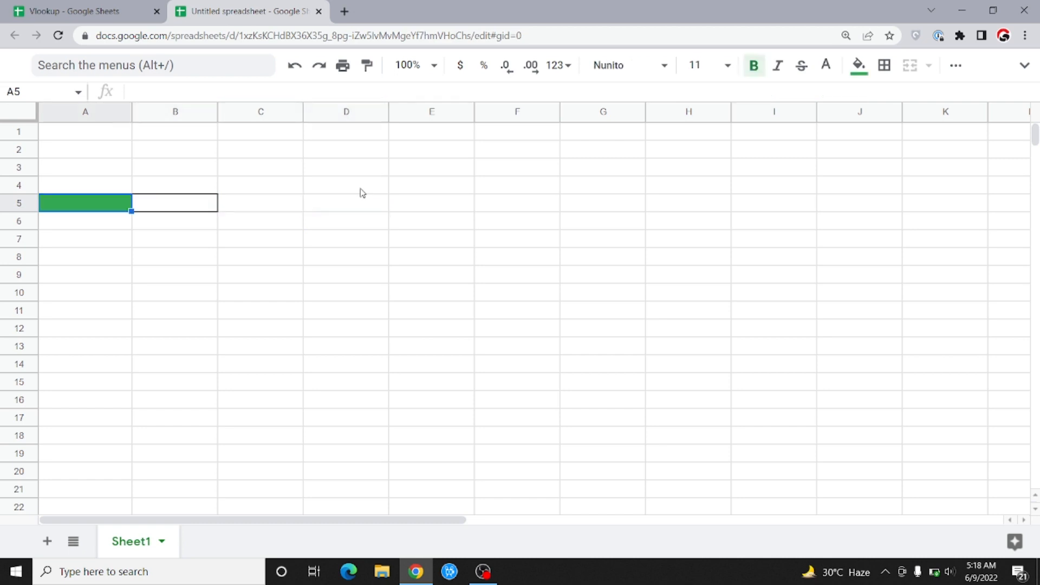
Step: Copy the sales person's name from A11 of the Data 1 sheet into A5 of the untitled spreadsheet
left_click(86, 10)
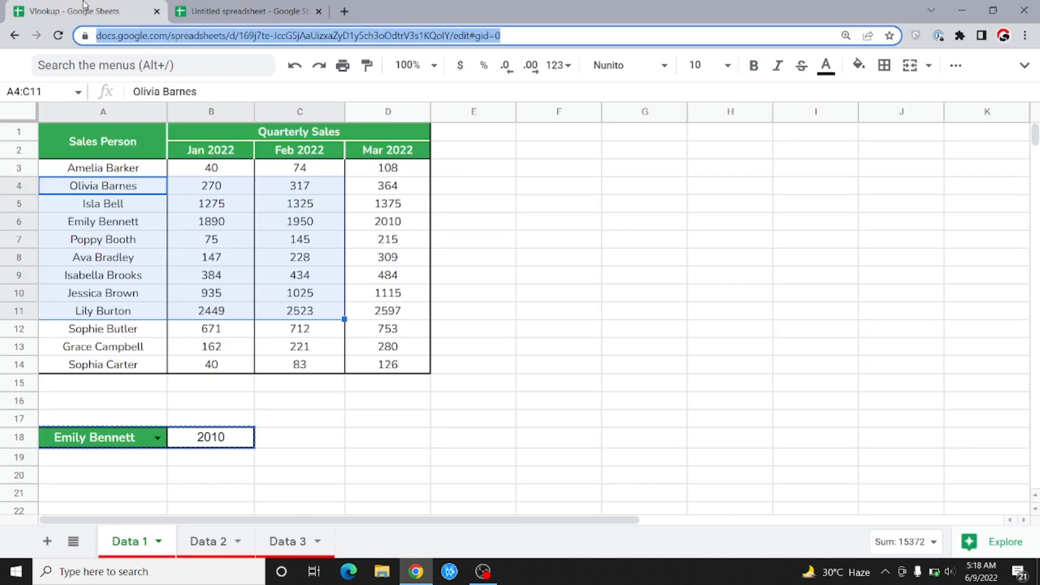
left_click(102, 298)
key("Down")
key("ctrl+c")
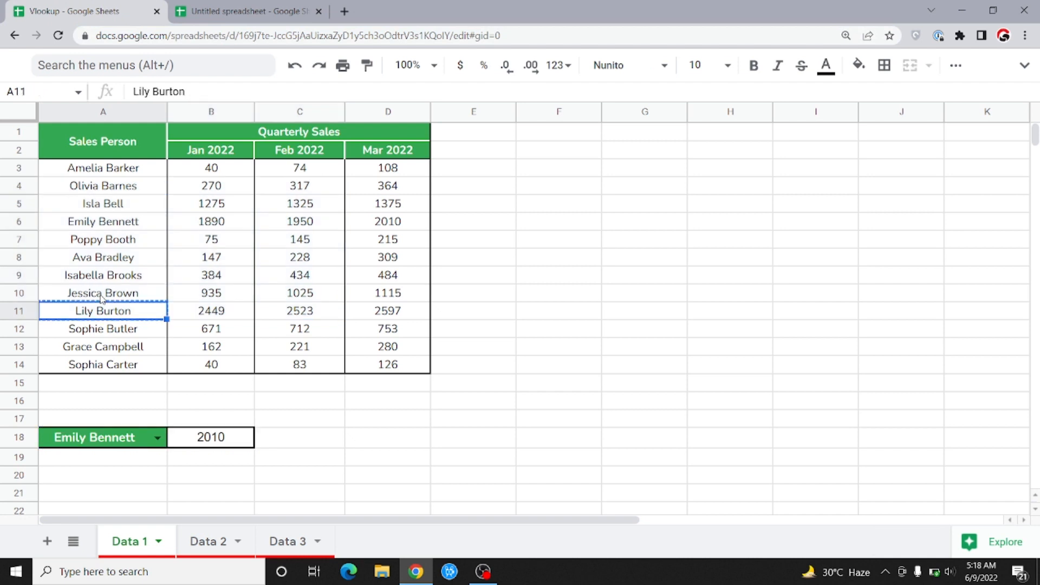
left_click(233, 13)
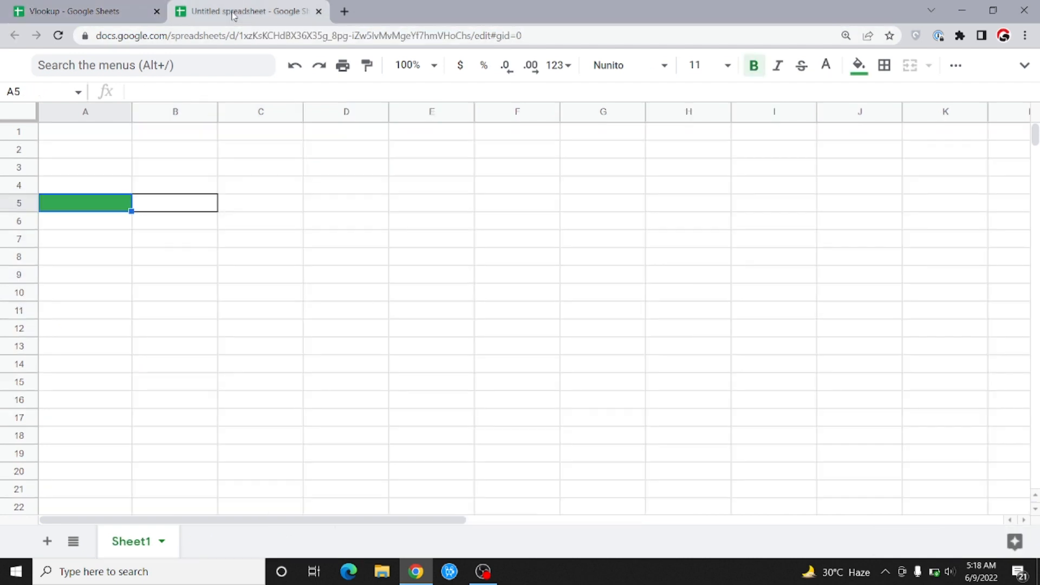
Step: Start a VLOOKUP formula in B5 with A5 as the search key and a nested IMPORTRANGE as its range
key("Right")
type("=VLOOKUP(")
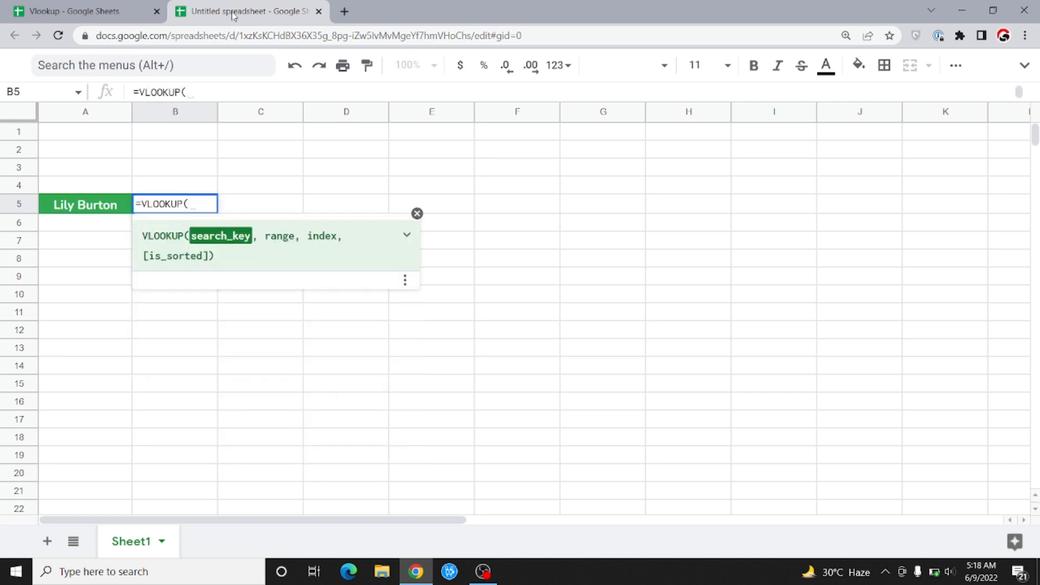
key("Left")
type(",")
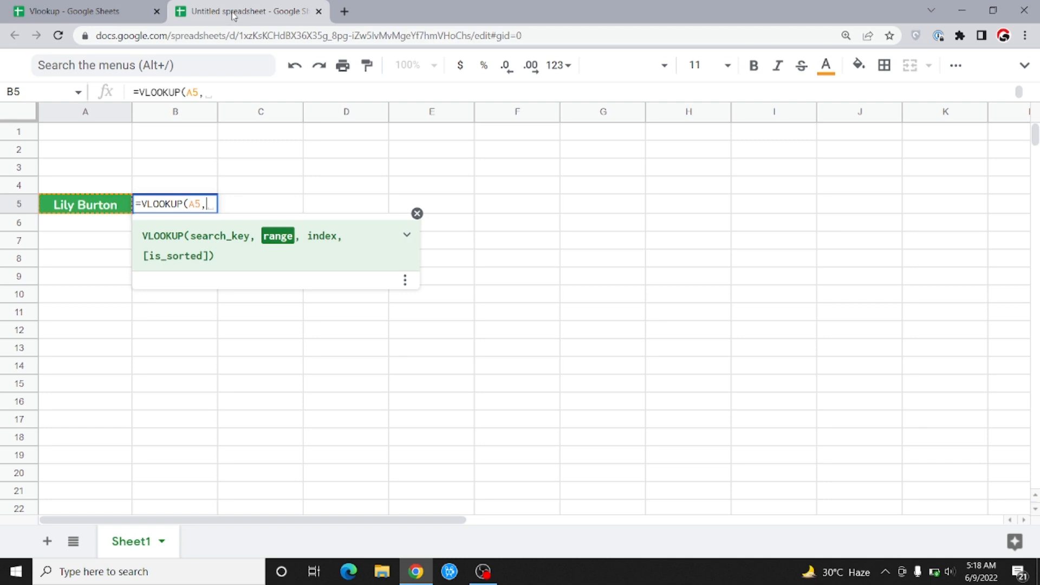
type("import")
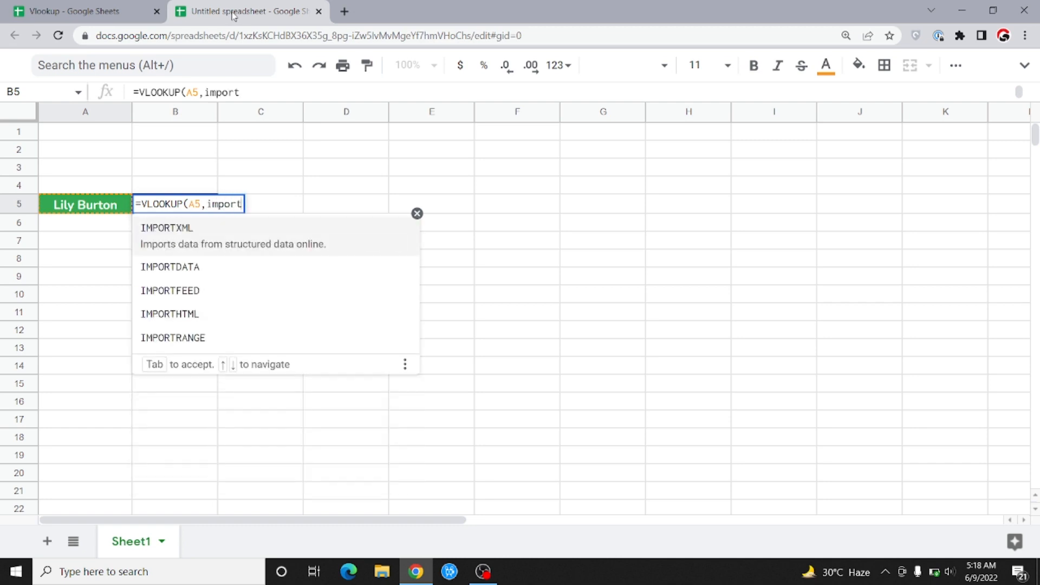
type("ran")
key("Tab")
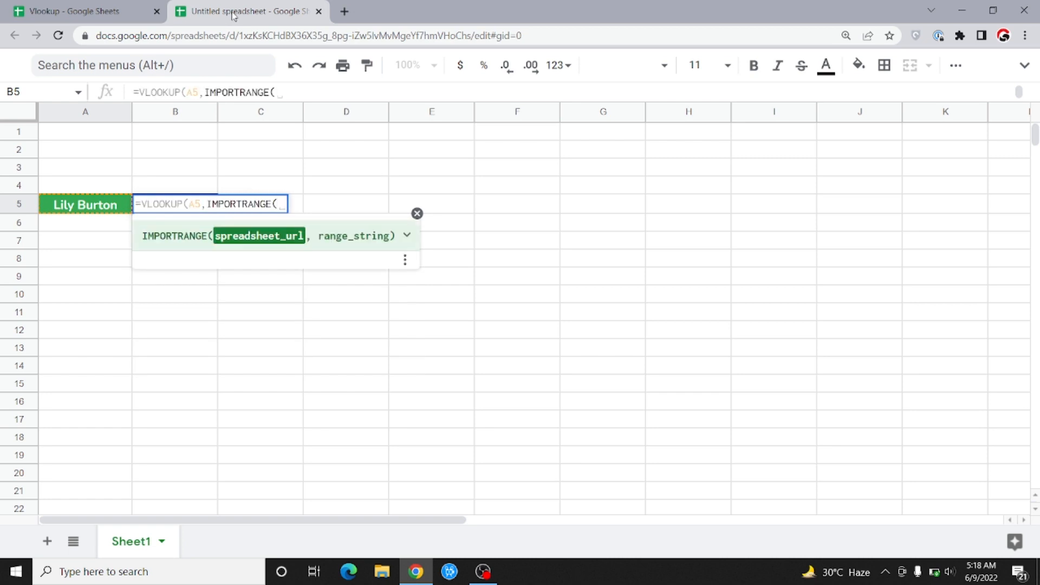
left_click(55, 9)
left_click(229, 5)
key("ctrl+v")
key("BackSpace")
key("BackSpace")
key("BackSpace")
key("BackSpace")
key("BackSpace")
key("BackSpace")
key("BackSpace")
key("BackSpace")
key("BackSpace")
key("BackSpace")
key("BackSpace")
Step: Copy the full URL of the Vlookup spreadsheet and enter it as the quoted spreadsheet URL of the nested IMPORTRANGE
left_click(13, 4)
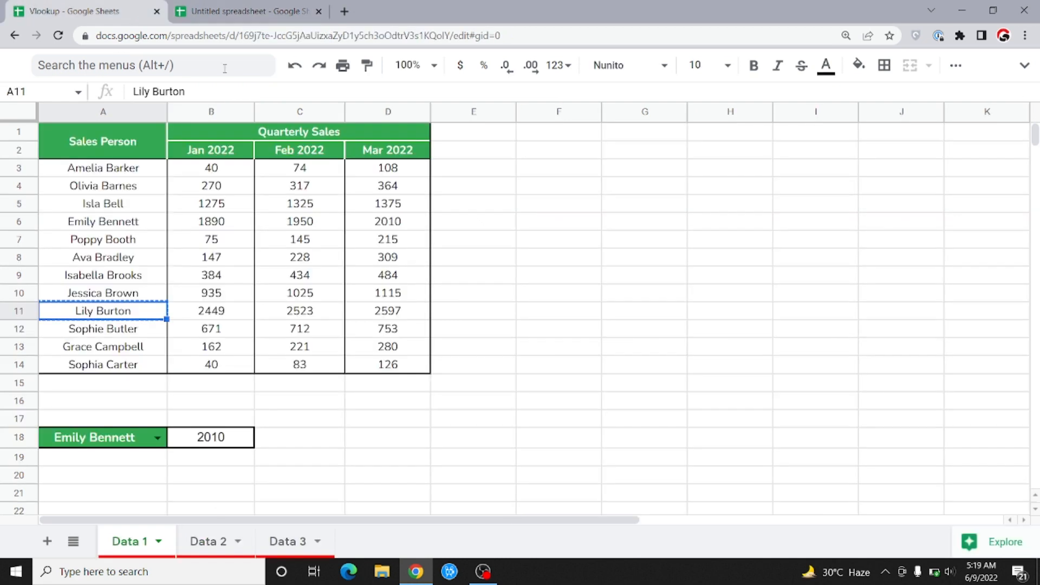
left_click(238, 36)
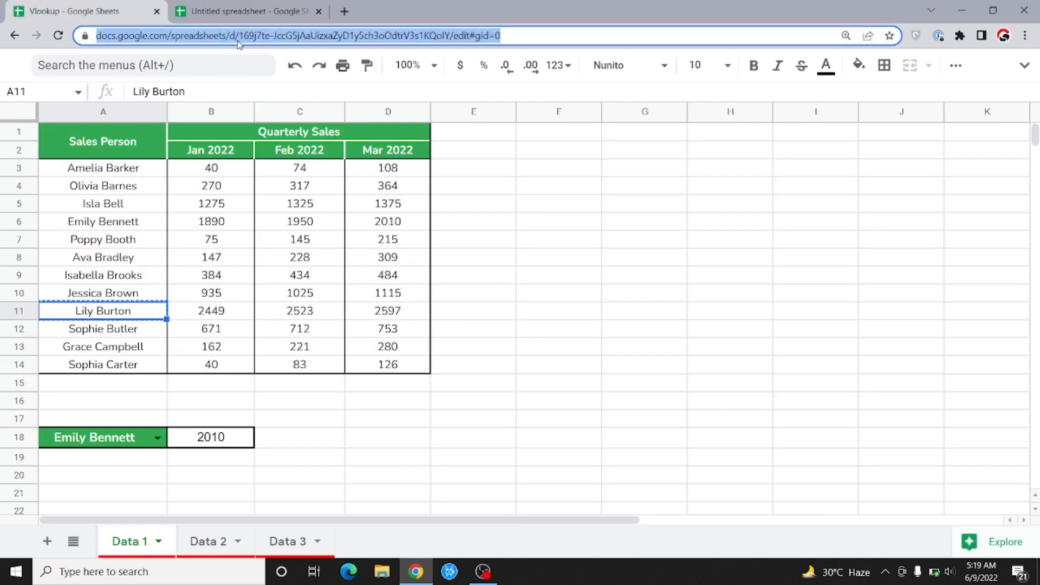
left_click(258, 5)
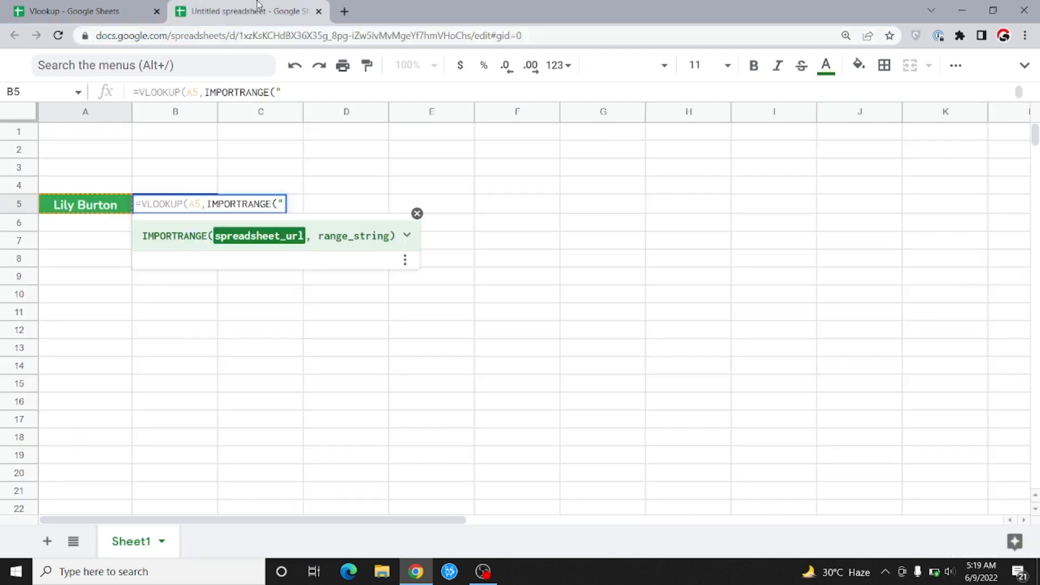
key("ctrl+v")
type("\",\"")
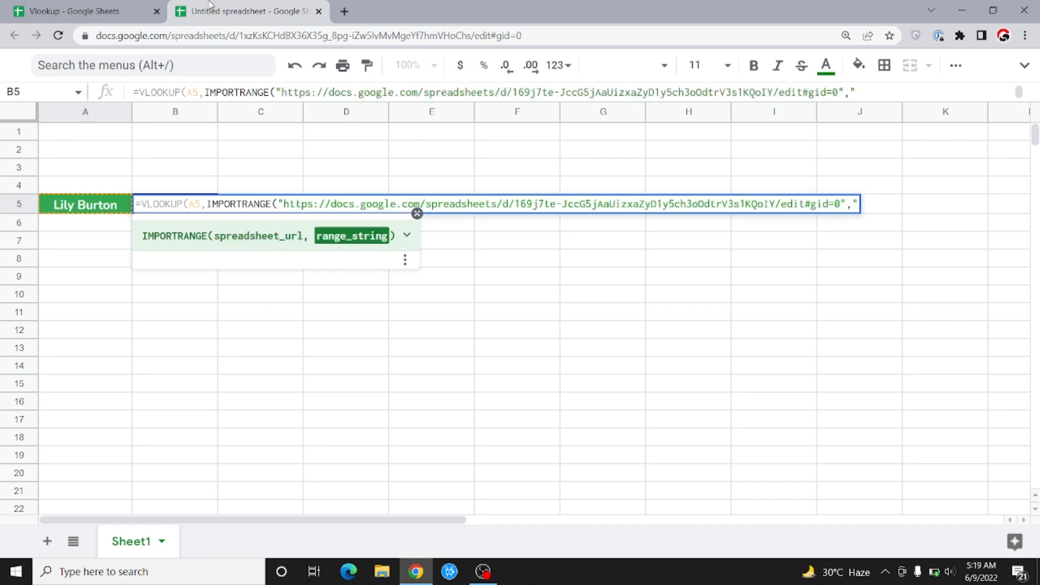
Step: Set the IMPORTRANGE range string to "Data 1!A3:D14" and close the nested function
type("Data 1")
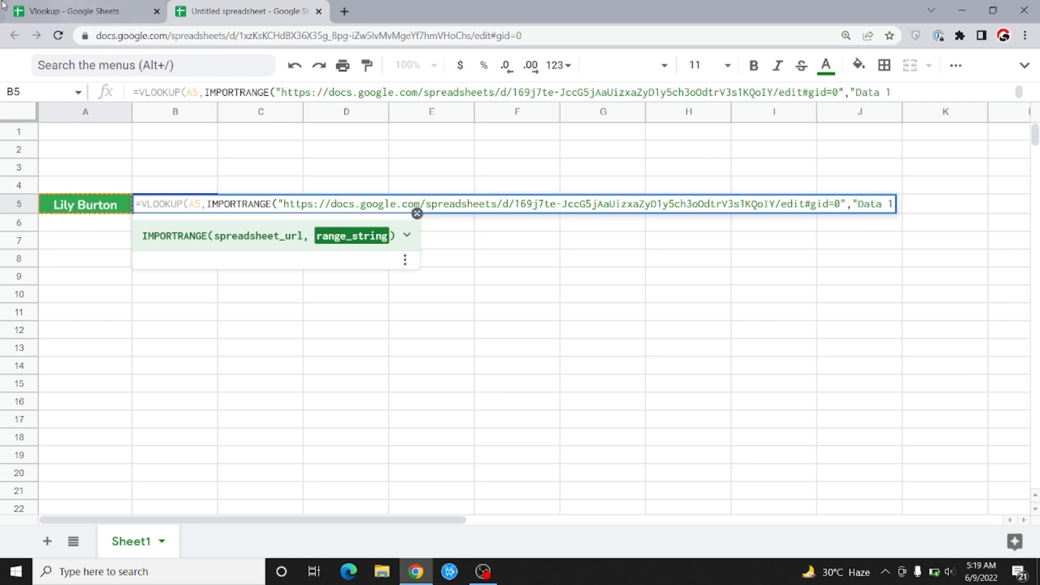
left_click(84, 10)
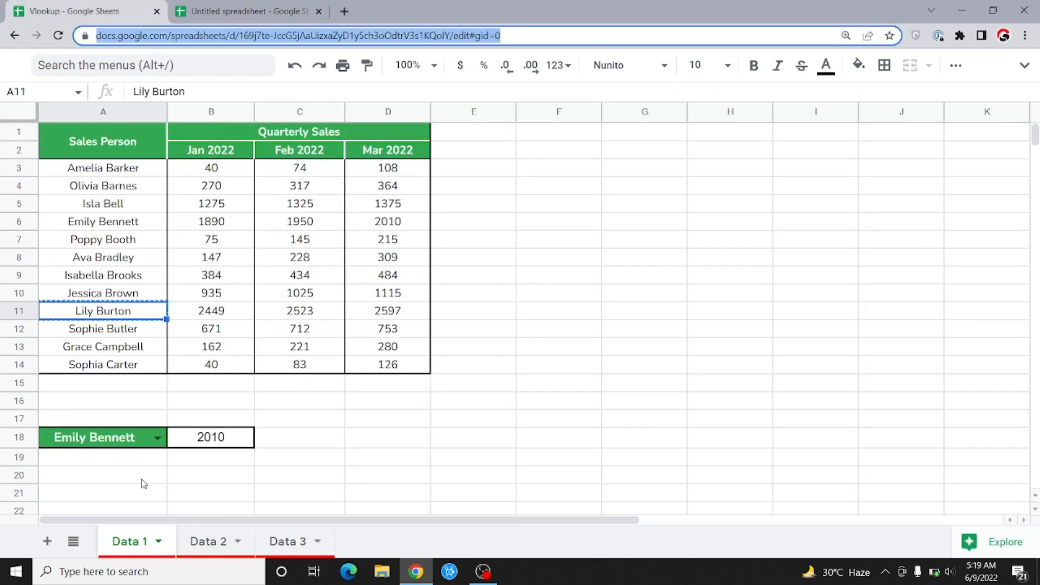
left_click(228, 5)
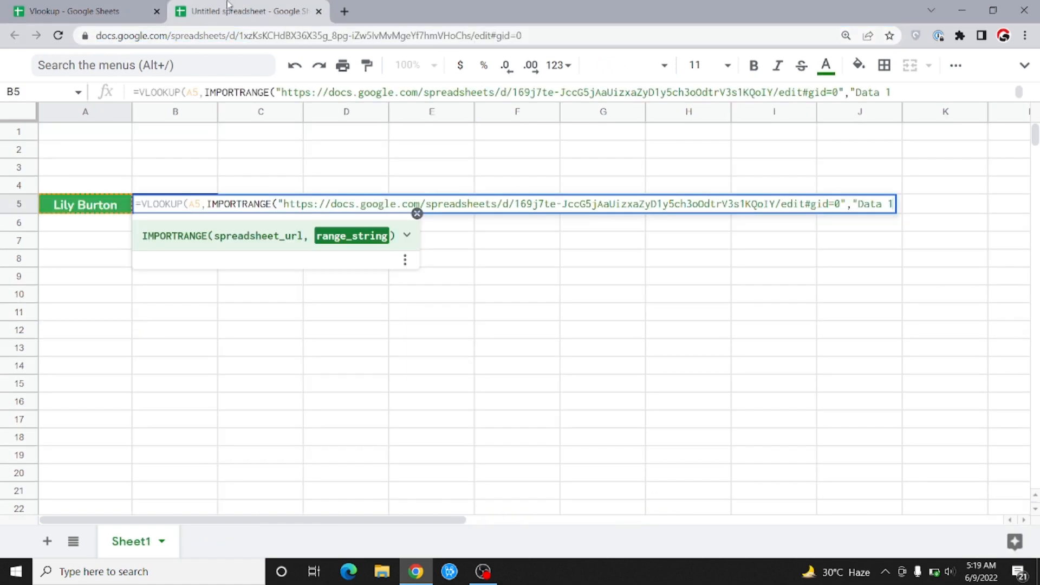
type("!")
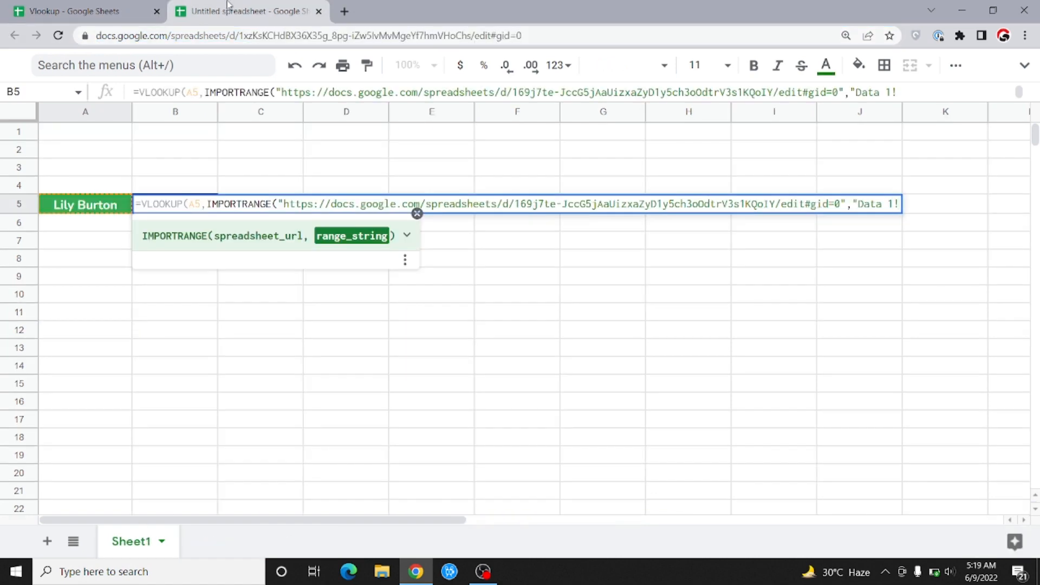
left_click(121, 7)
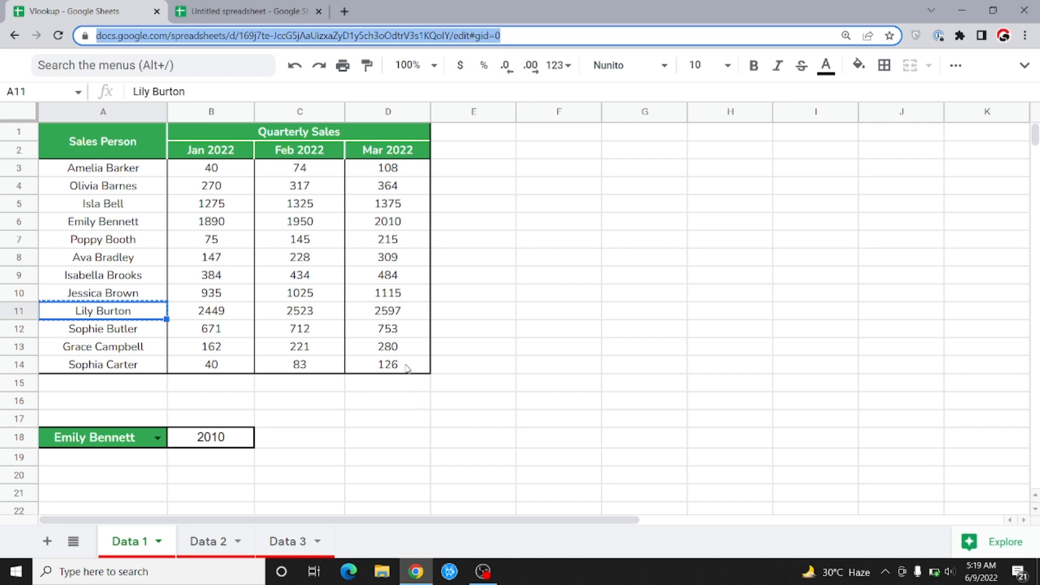
left_click(232, 6)
type("A3:")
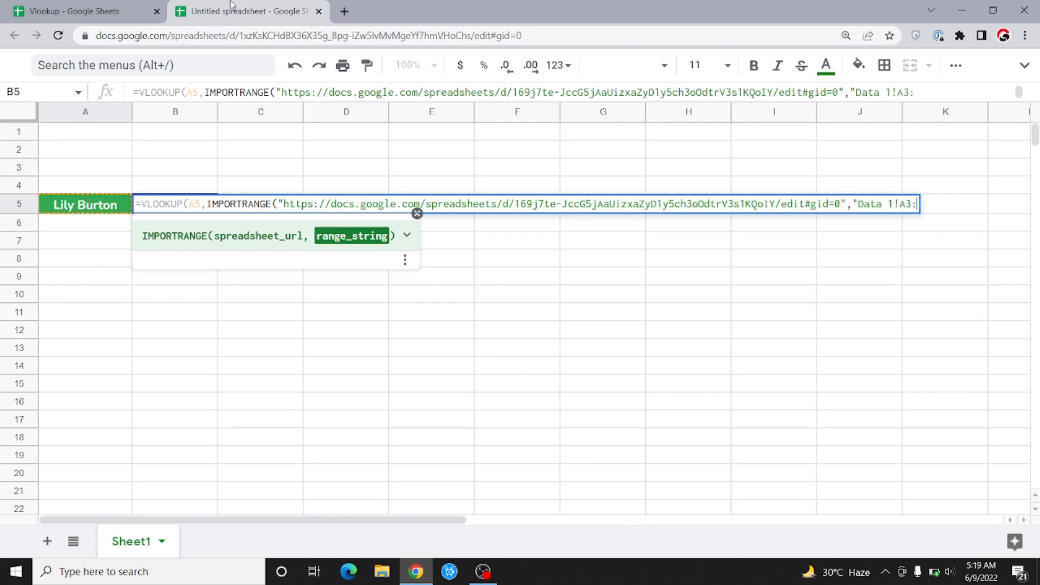
type("D14\")")
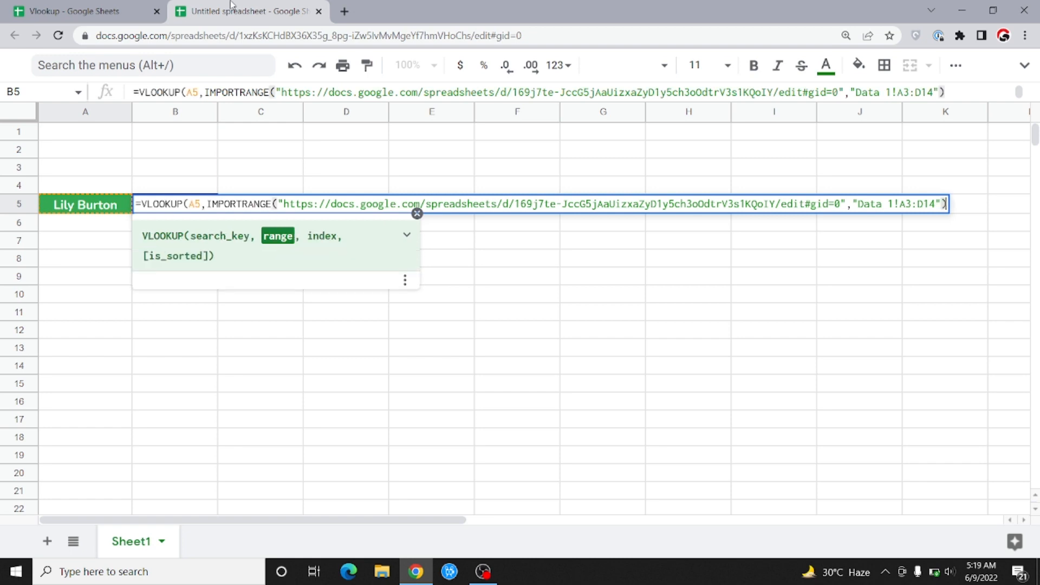
Step: Complete the B5 VLOOKUP with column index 2 and exact match 0, and compare its result with B11 of Data 1
type(",")
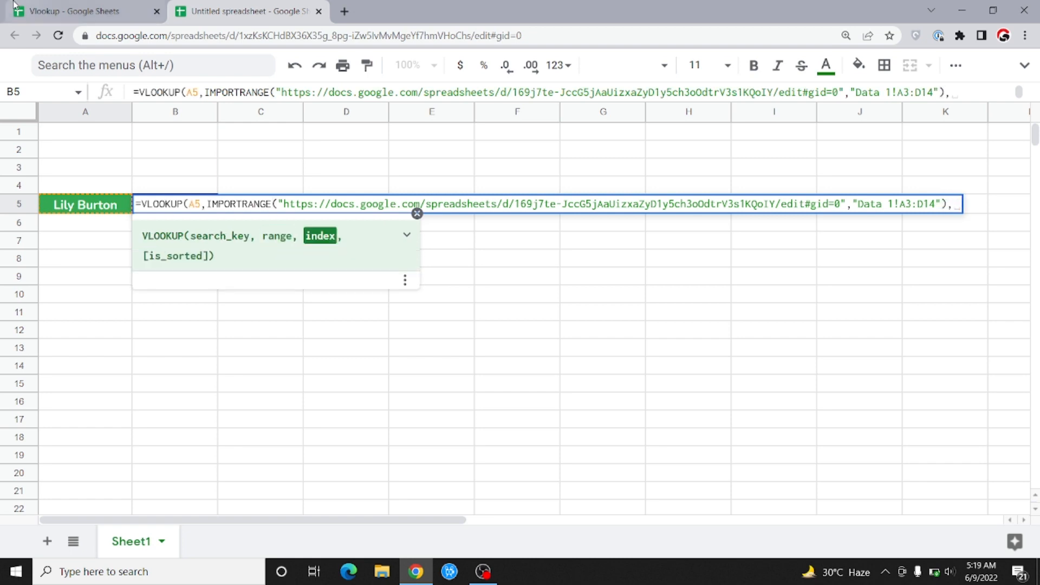
left_click(37, 11)
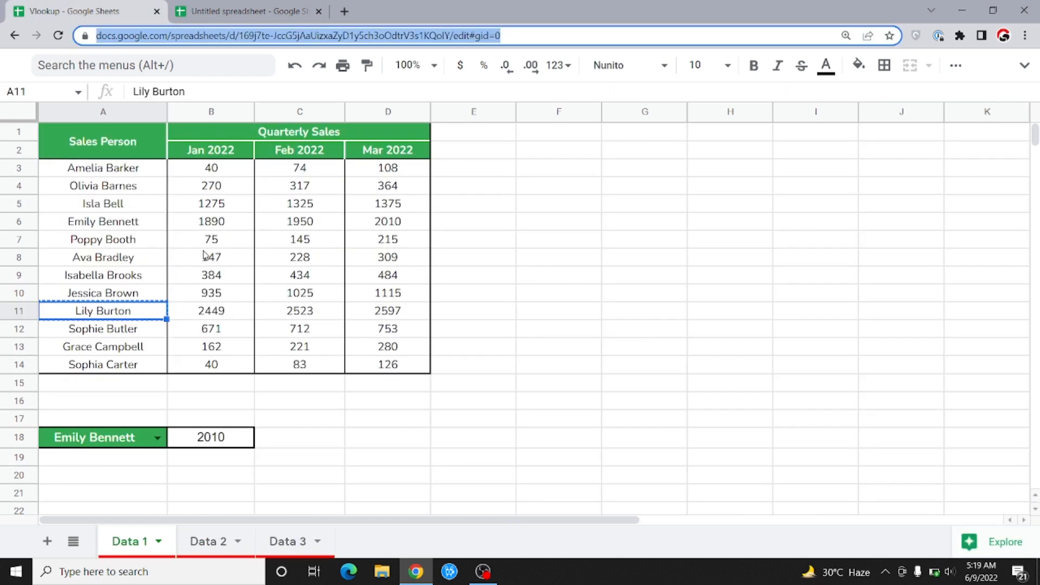
left_click(258, 6)
type("2,0)")
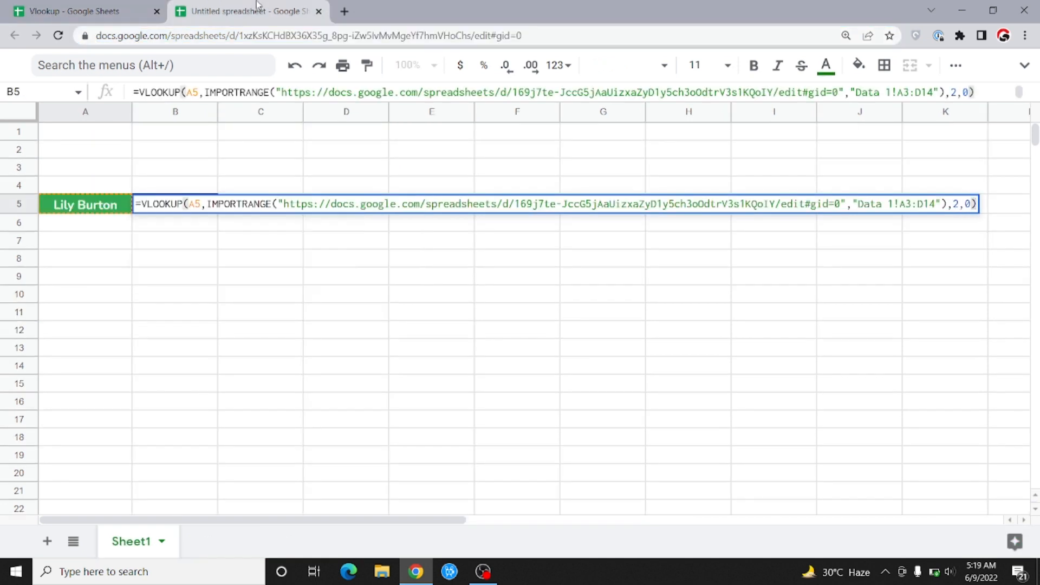
key("Return")
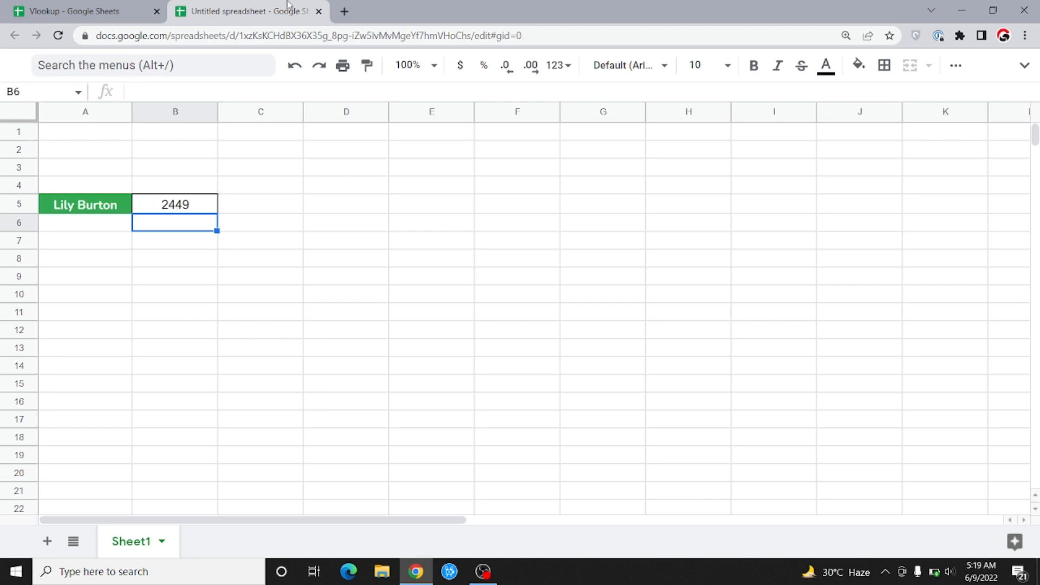
left_click(99, 7)
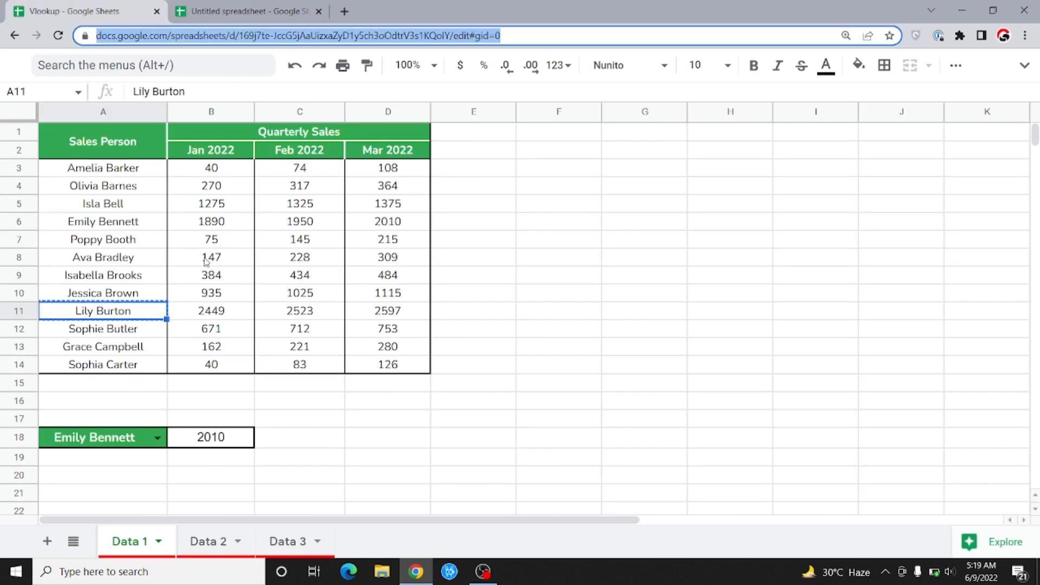
left_click(218, 313)
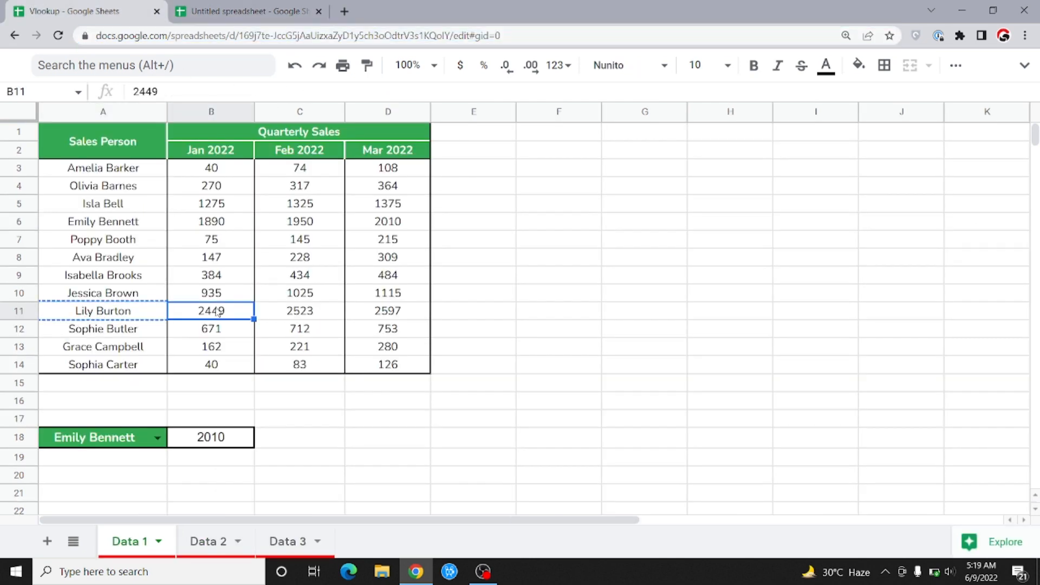
Step: Copy the sales person's name from A7 of Data 1 into A5 of the untitled spreadsheet and select B5
left_click(102, 240)
key("ctrl+c")
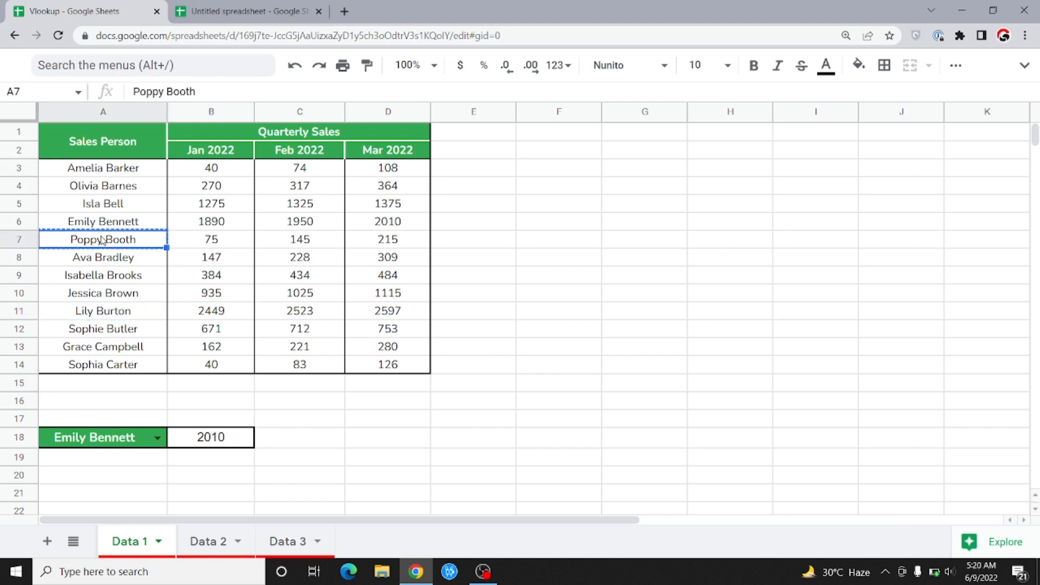
left_click(231, 7)
key("Up")
key("Left")
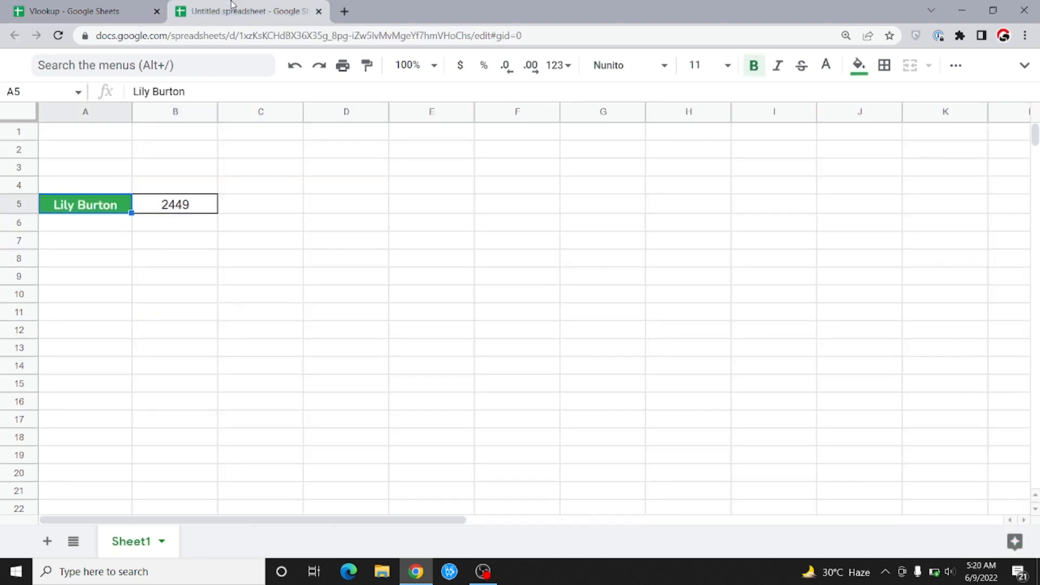
key("ctrl+v")
key("Right")
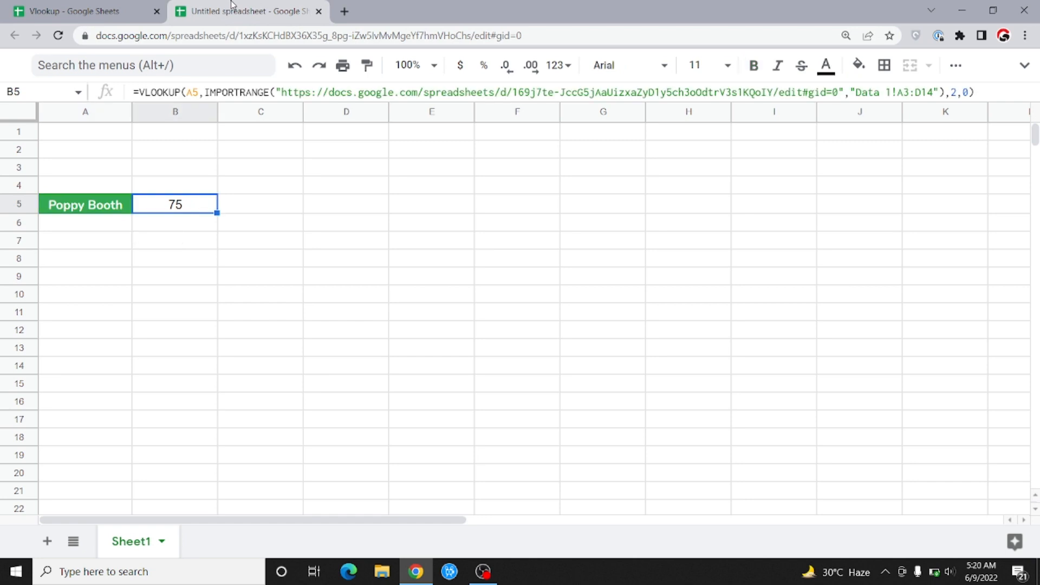
Step: Compare the lookup result with the January sales in B7 of Data 1, and return to the untitled spreadsheet
left_click(57, 6)
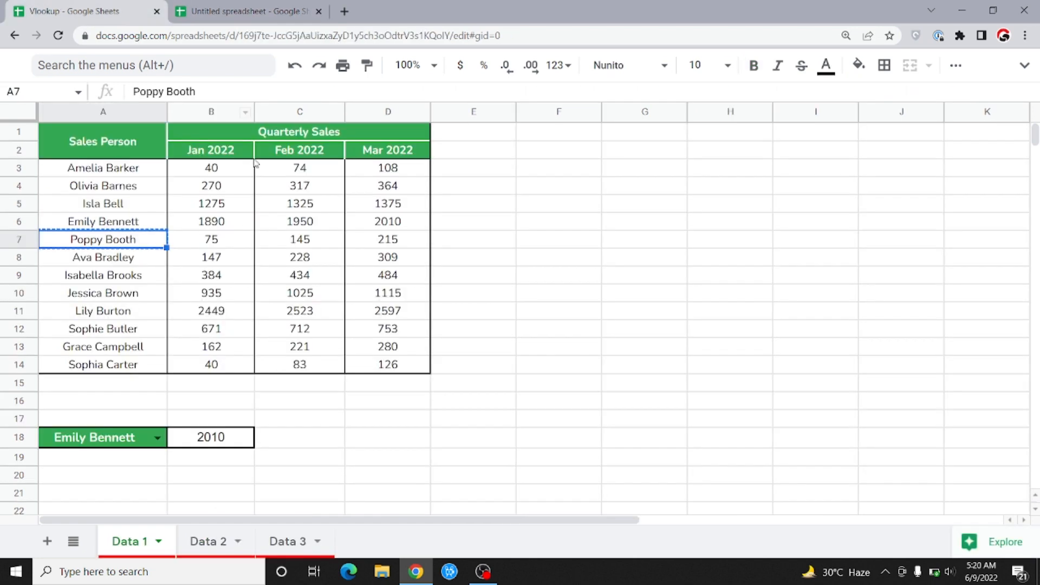
left_click(205, 242)
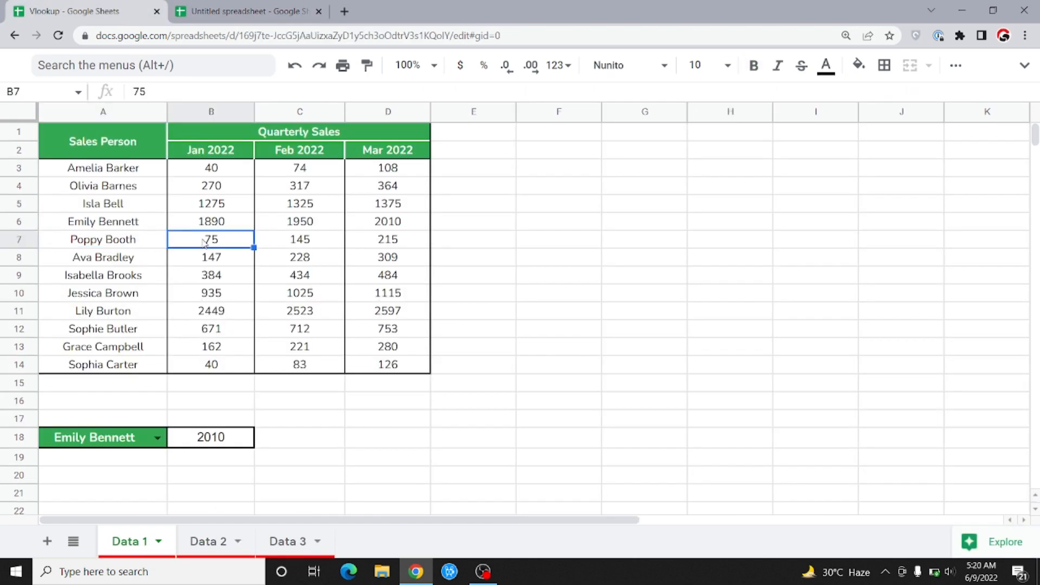
left_click(230, 7)
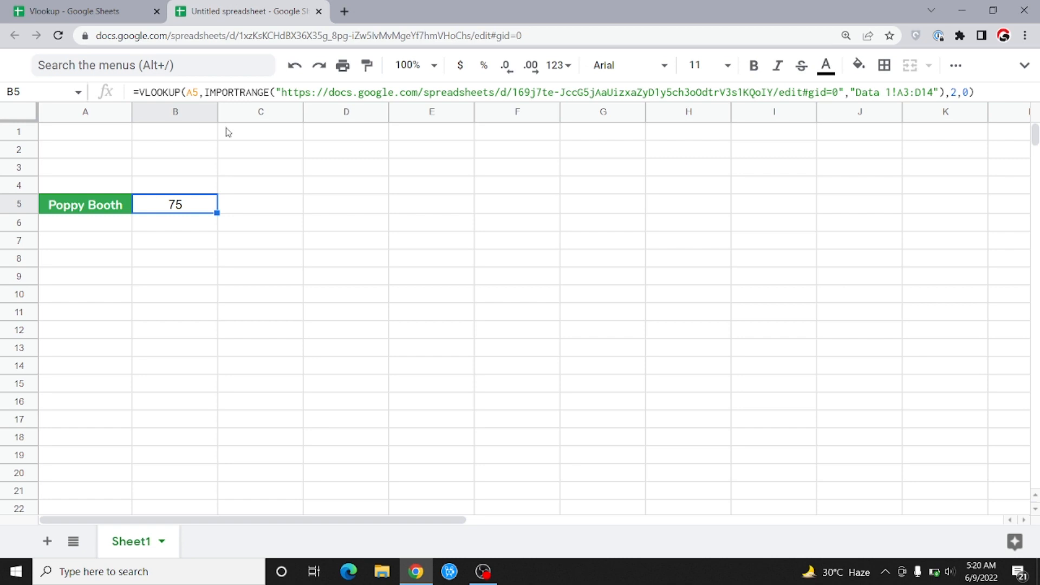
Step: Copy only the formatting of A18 on the Data 1 sheet of the Vlookup spreadsheet onto B17
left_click(7, 6)
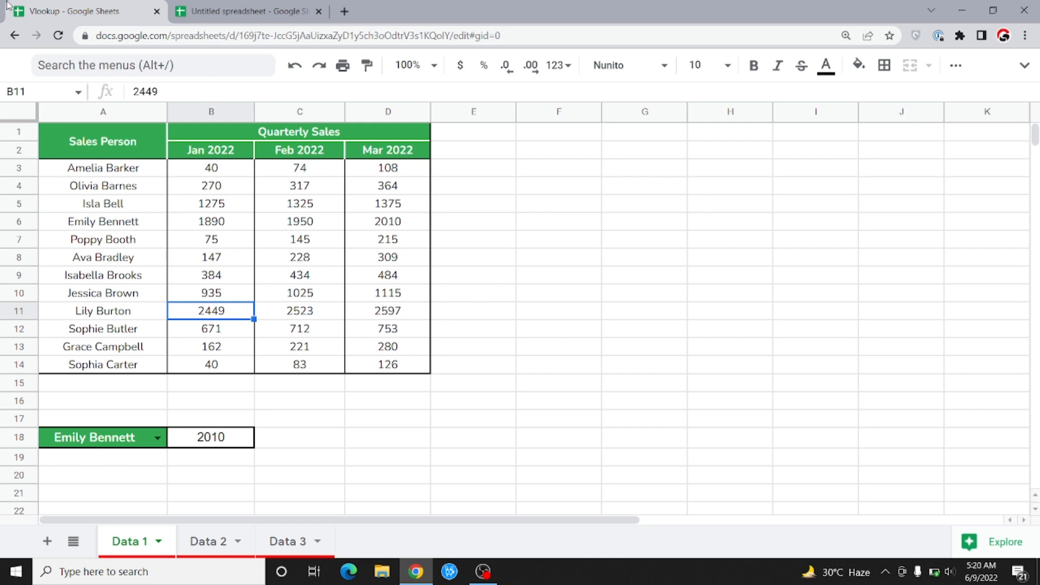
key("Down")
key("Down")
key("Down")
key("Down")
key("Down")
key("Down")
key("Left")
key("Down")
key("ctrl+c")
key("Up")
key("Right")
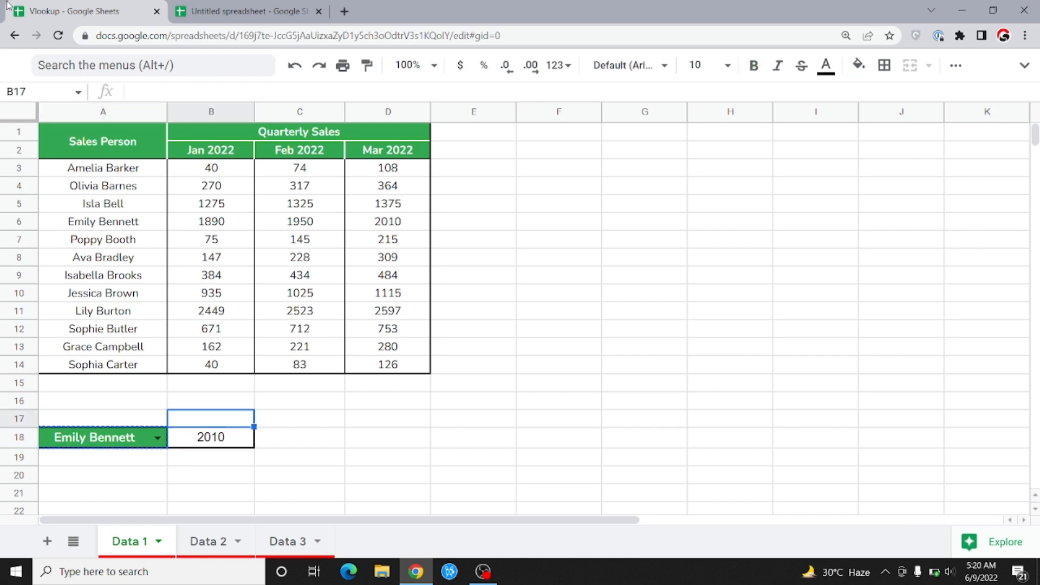
key("ctrl+alt+v")
key("Right")
key("Right")
key("Left")
key("Left")
key("Up")
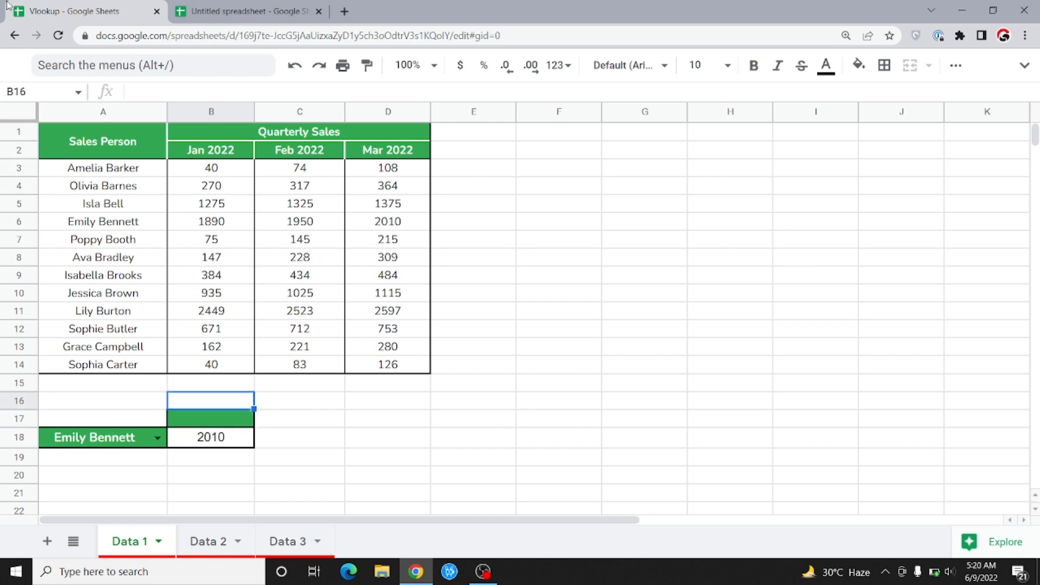
key("Down")
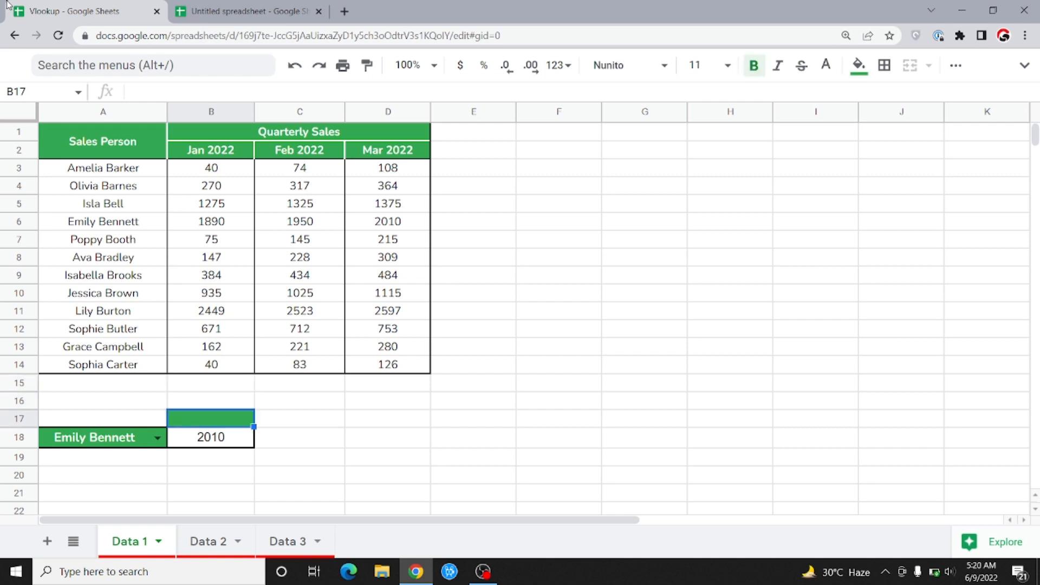
Step: Examine the month headers of Data 1 and the month-and-person lookup block in F16:G19 of the Data 2 sheet
left_click(207, 153)
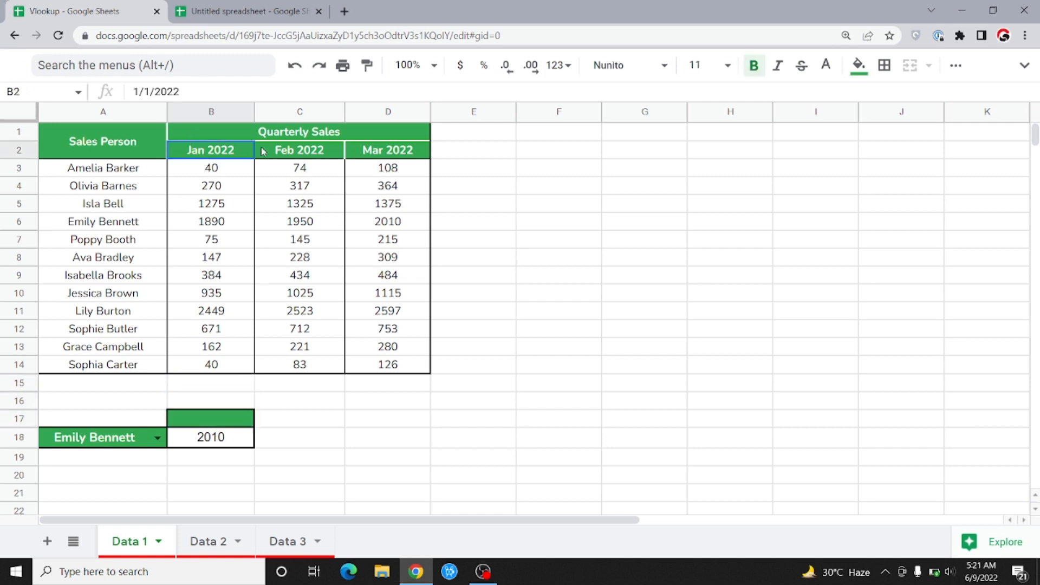
left_click_drag(263, 152, 391, 166)
left_click(307, 293)
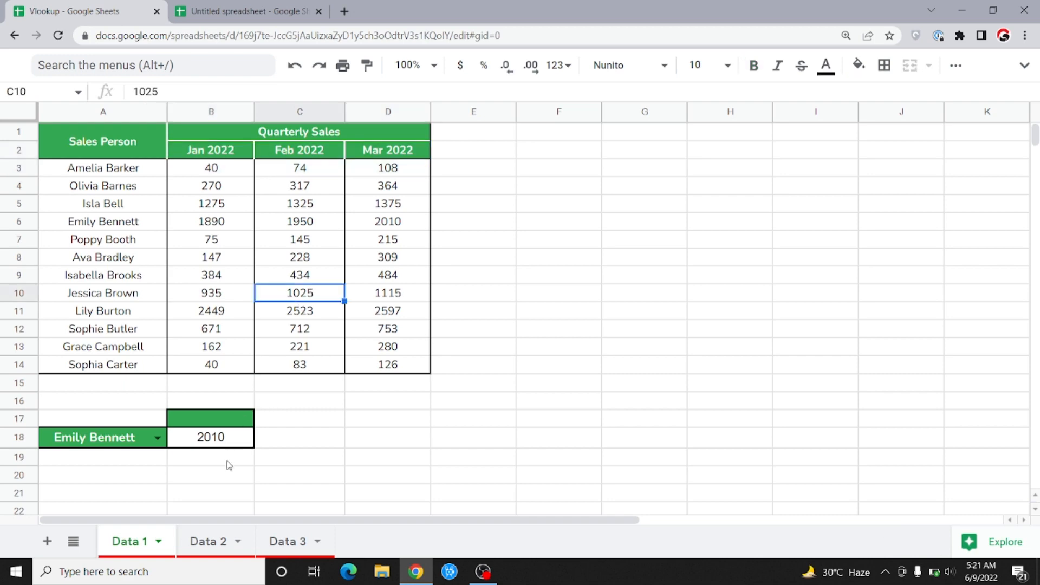
left_click(208, 541)
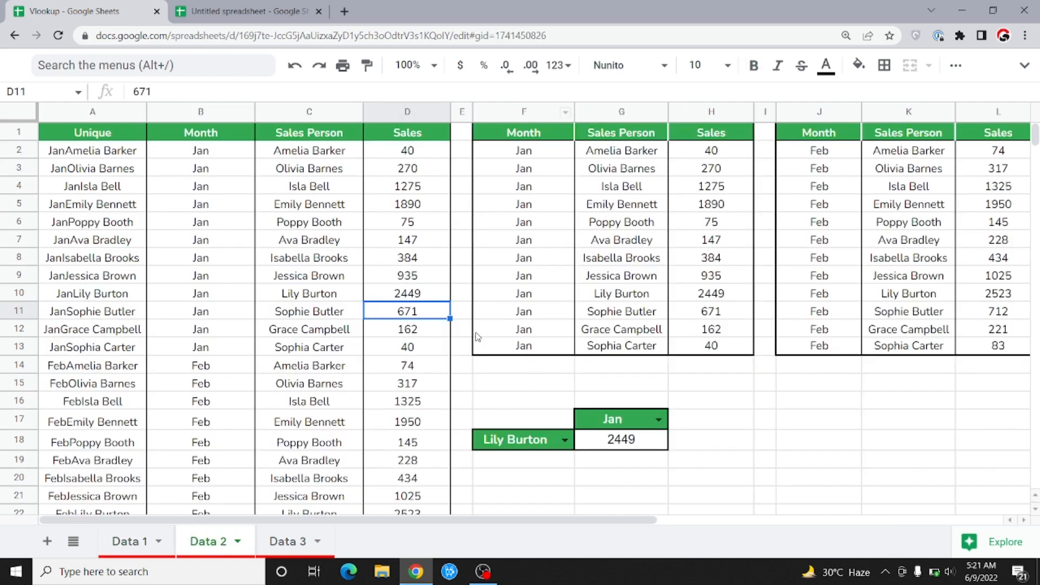
left_click_drag(499, 401, 610, 457)
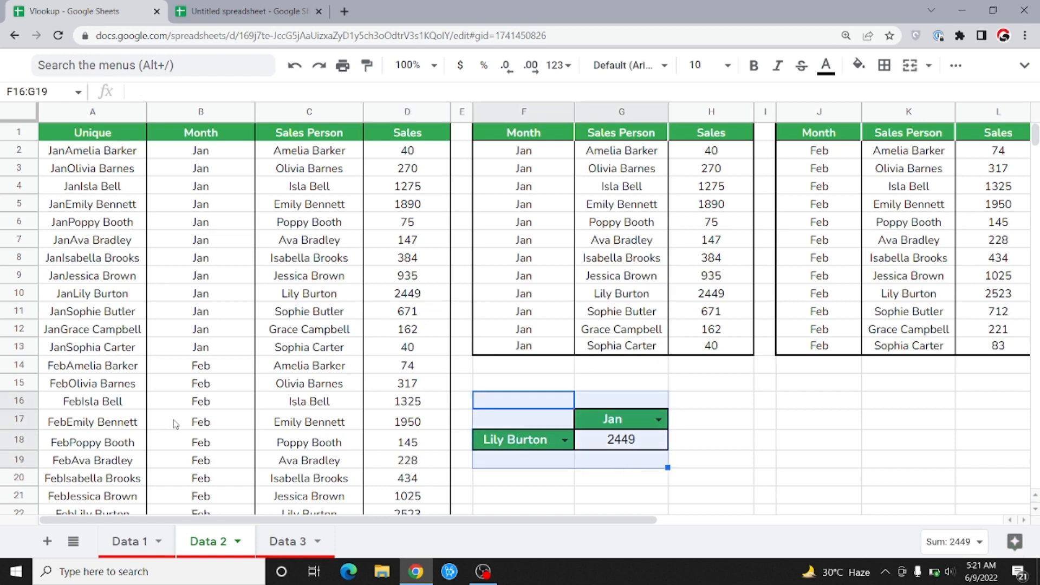
Step: Compare the quarterly sales table on Data 1 with the month-and-person lookup layout on Data 2
left_click(152, 547)
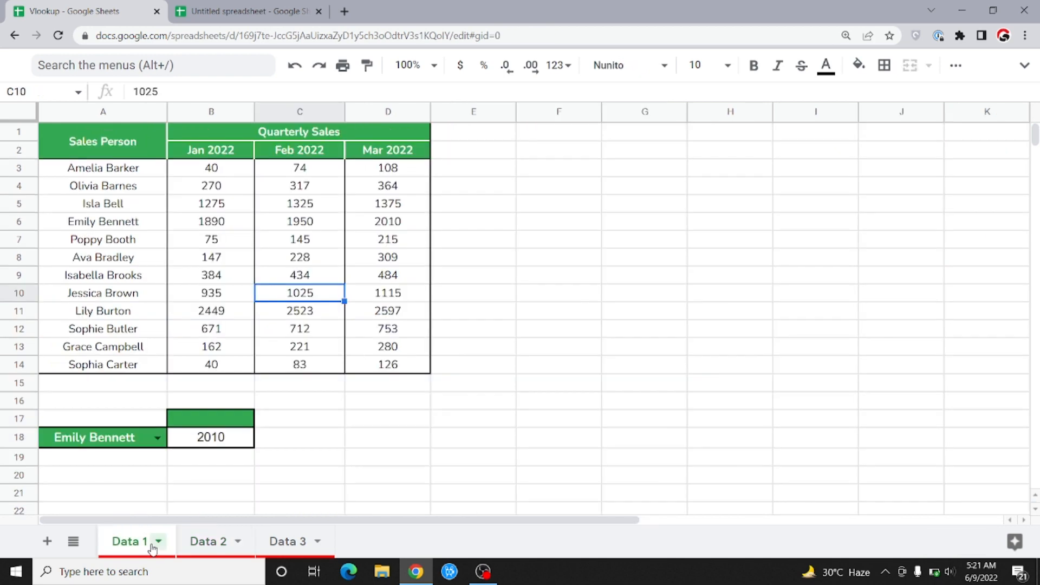
left_click_drag(130, 227, 353, 320)
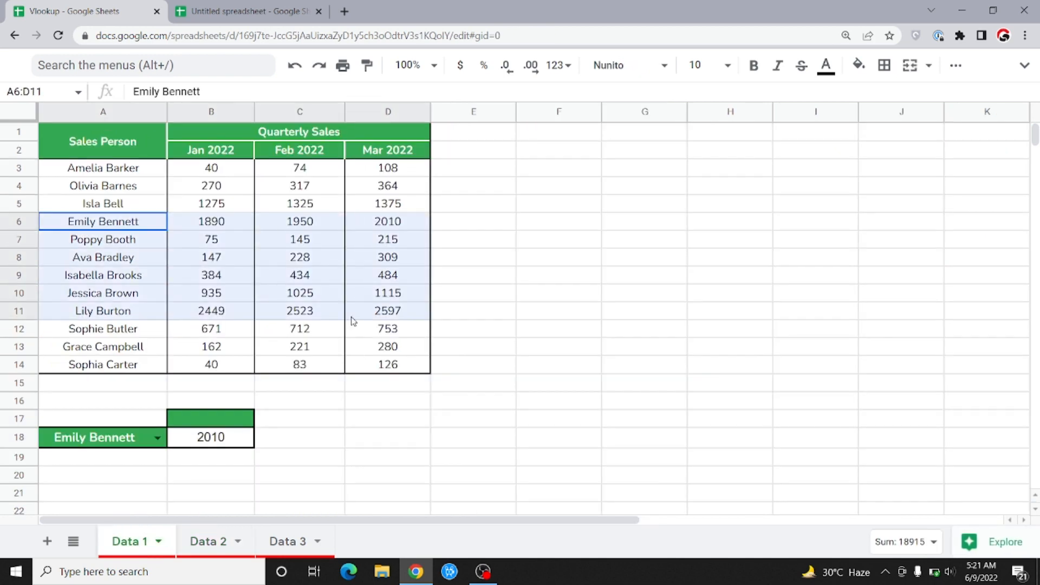
left_click(201, 542)
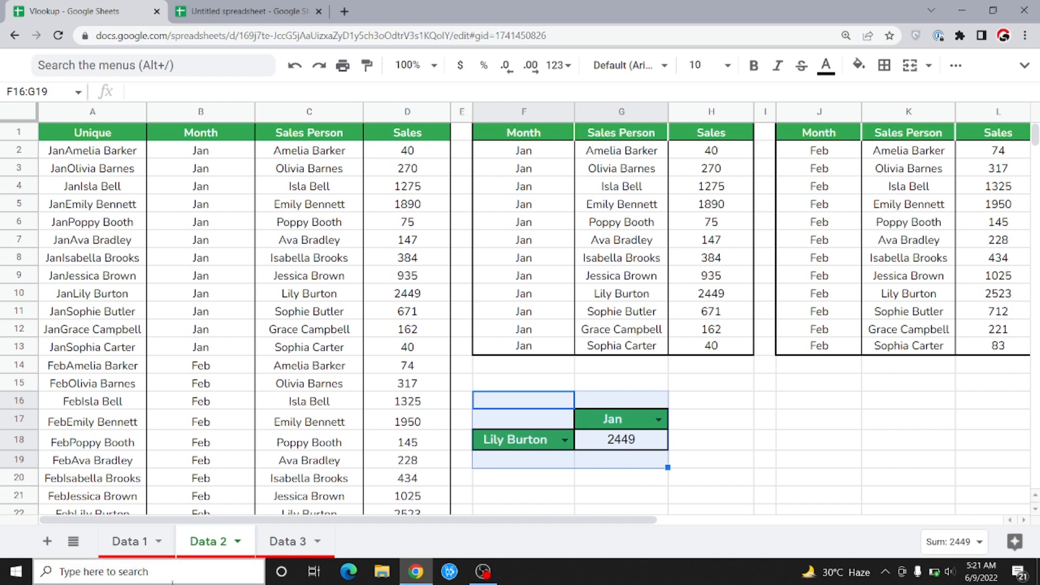
left_click(143, 541)
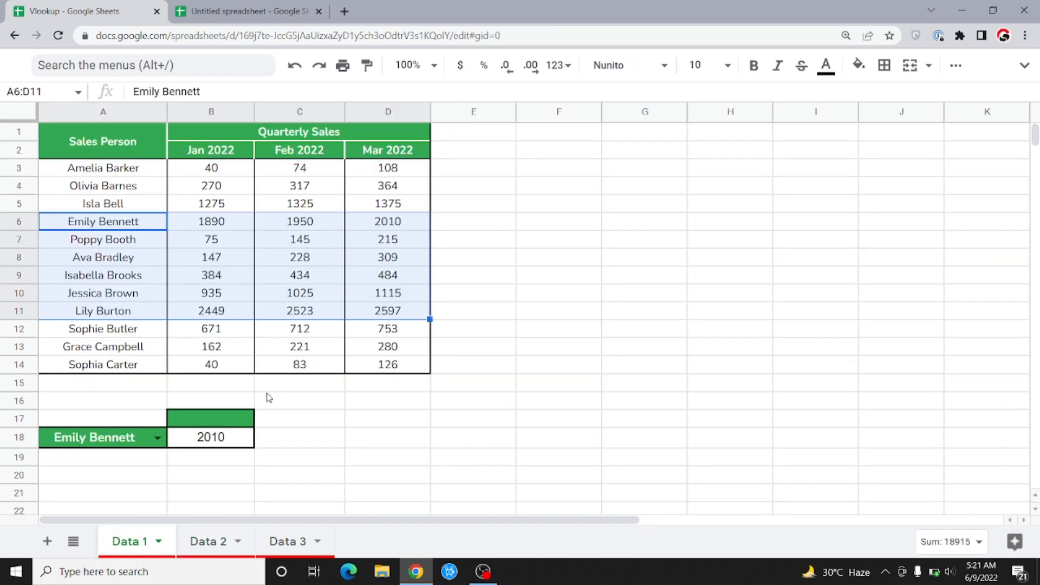
Step: Add a data validation dropdown to B17 of Data 1 using a list of items: Jan 2022,Feb 2022,Mar 2022
left_click(247, 422)
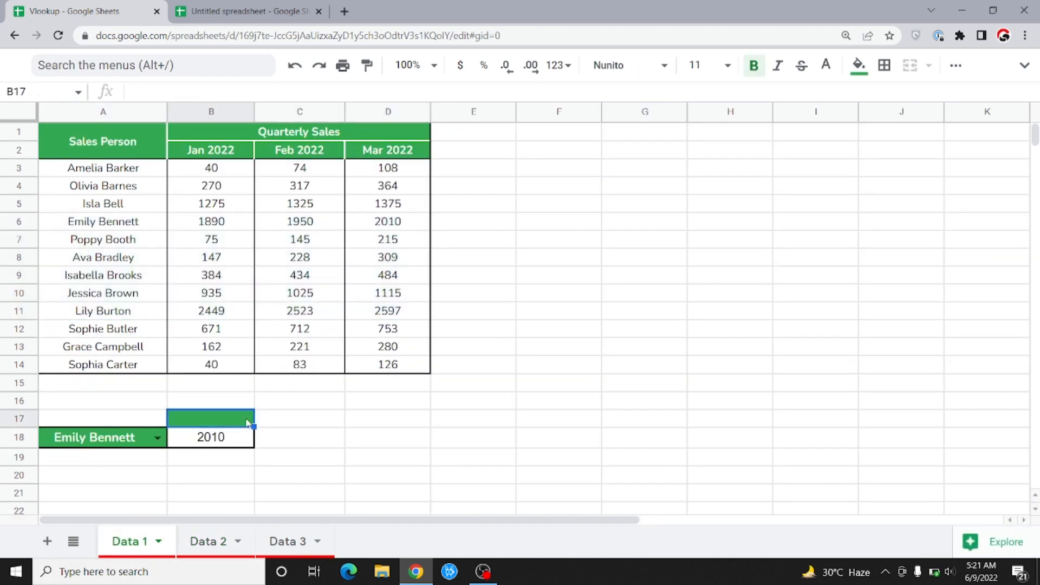
right_click(247, 422)
scroll(352, 528, "down", 2)
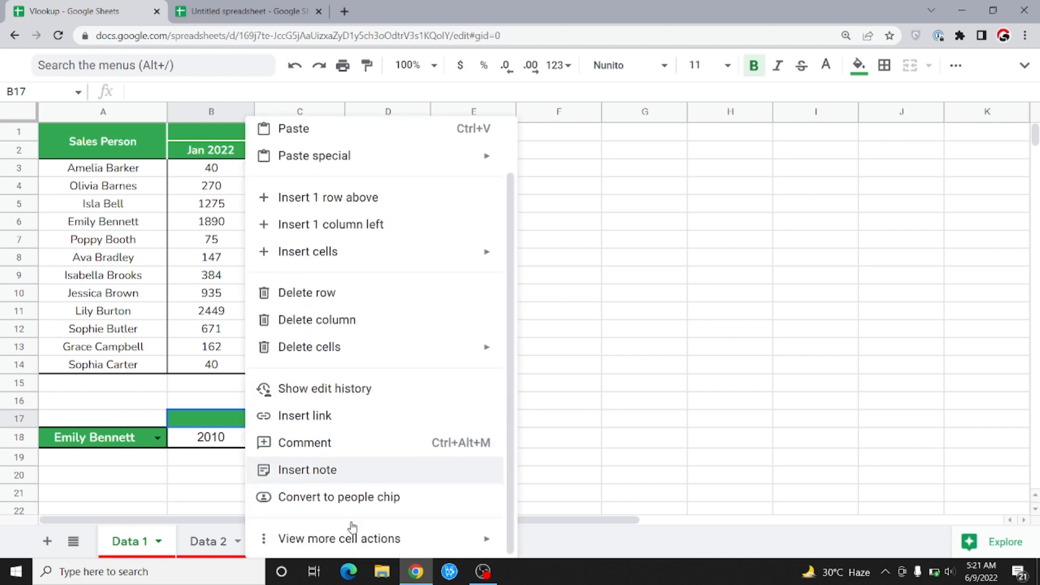
mouse_move(371, 539)
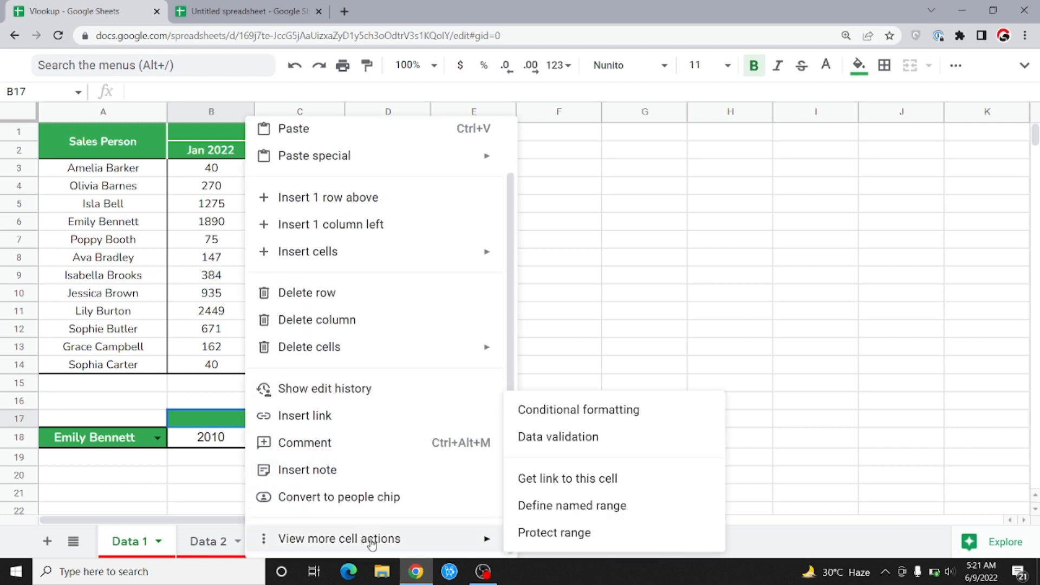
left_click(606, 438)
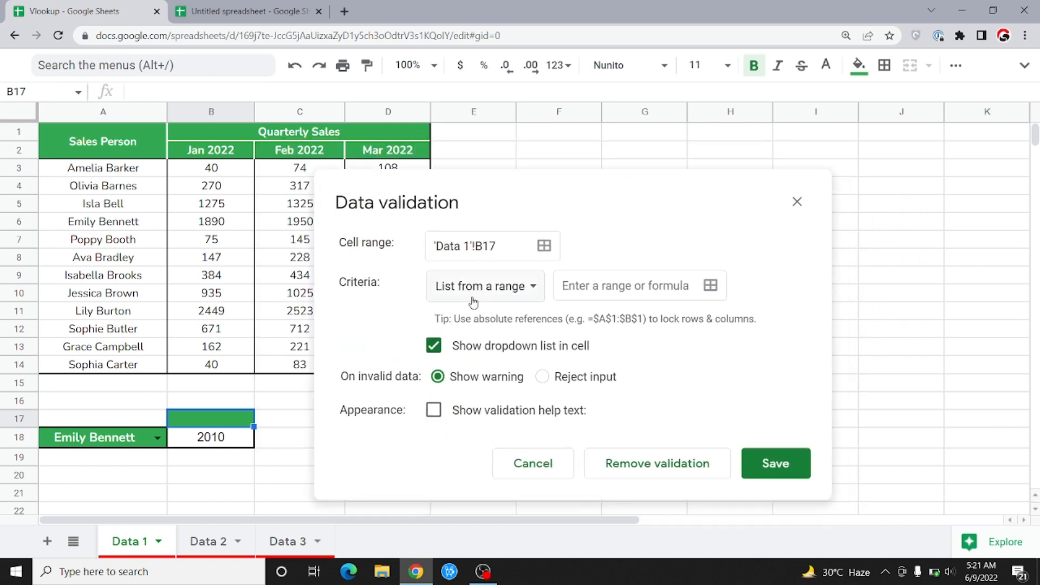
left_click(528, 286)
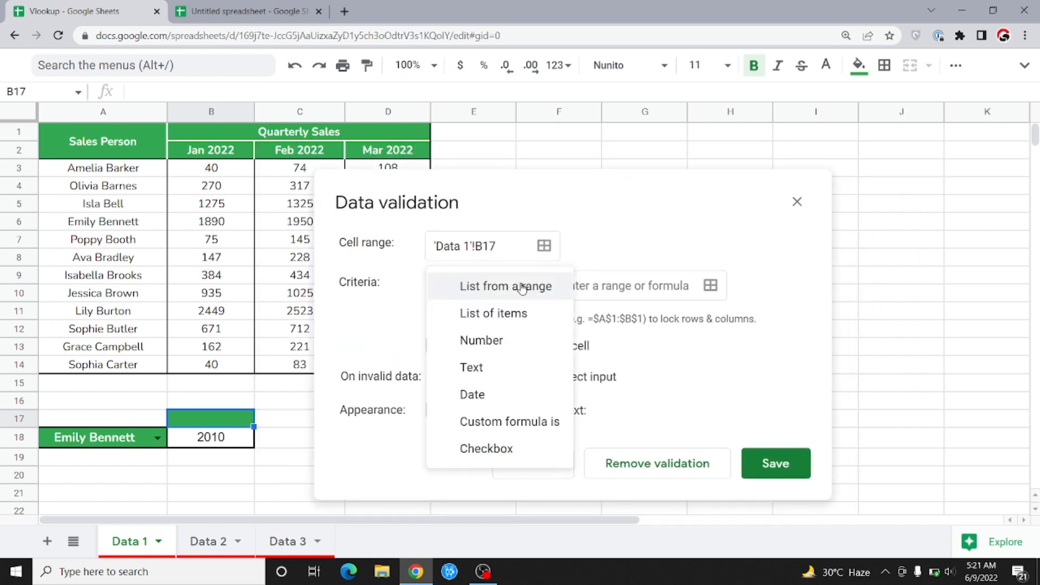
left_click(517, 313)
left_click(582, 293)
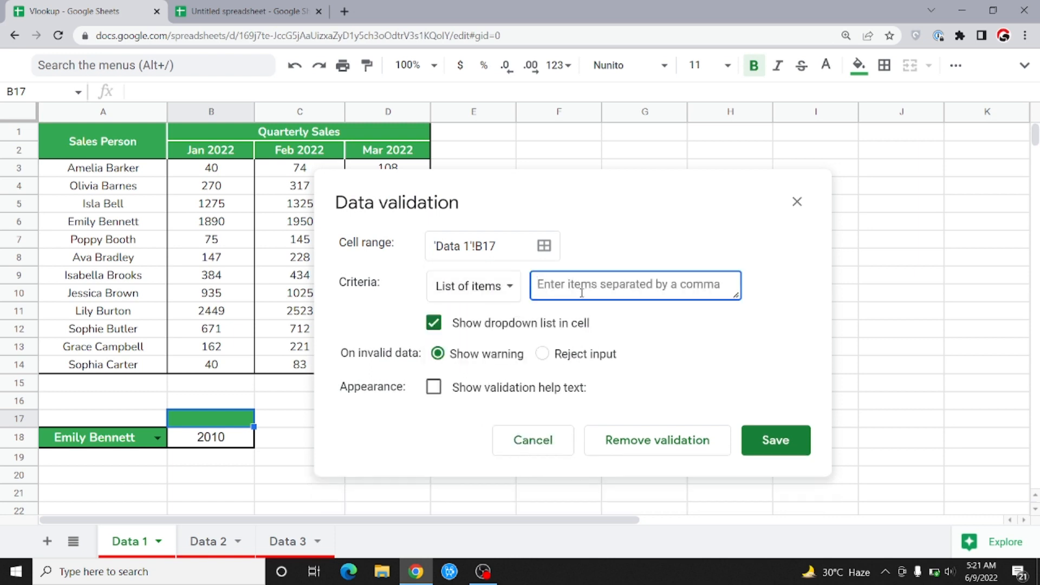
type("Jan")
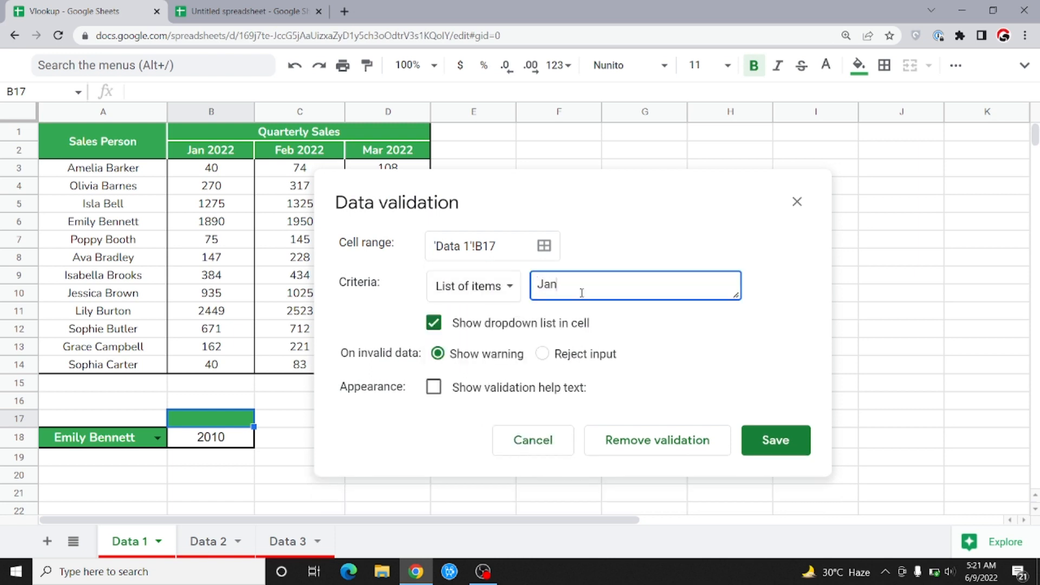
type(" 2022,Feb 2022,Mar 2022")
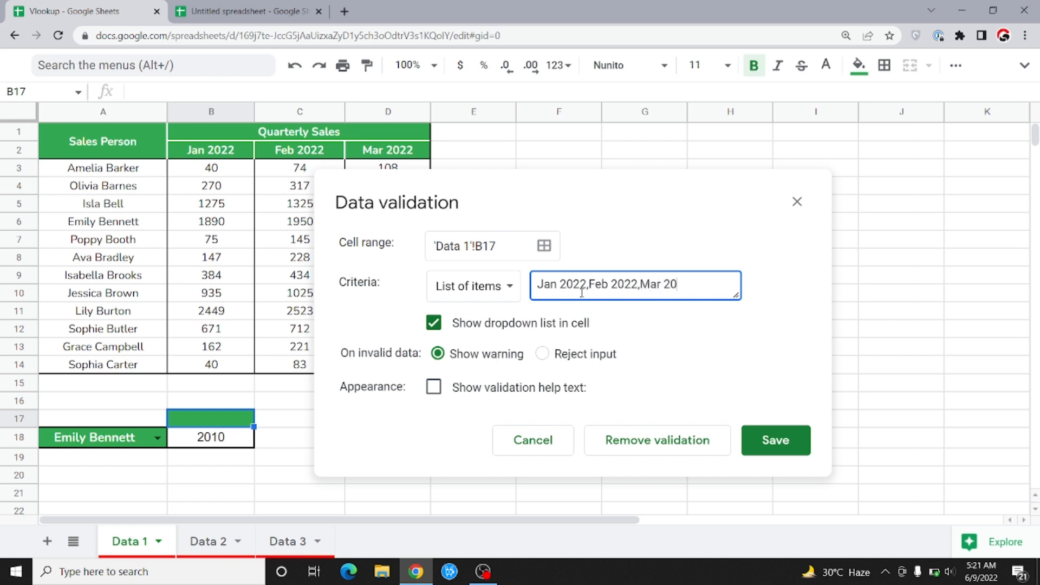
left_click(762, 444)
left_click(359, 456)
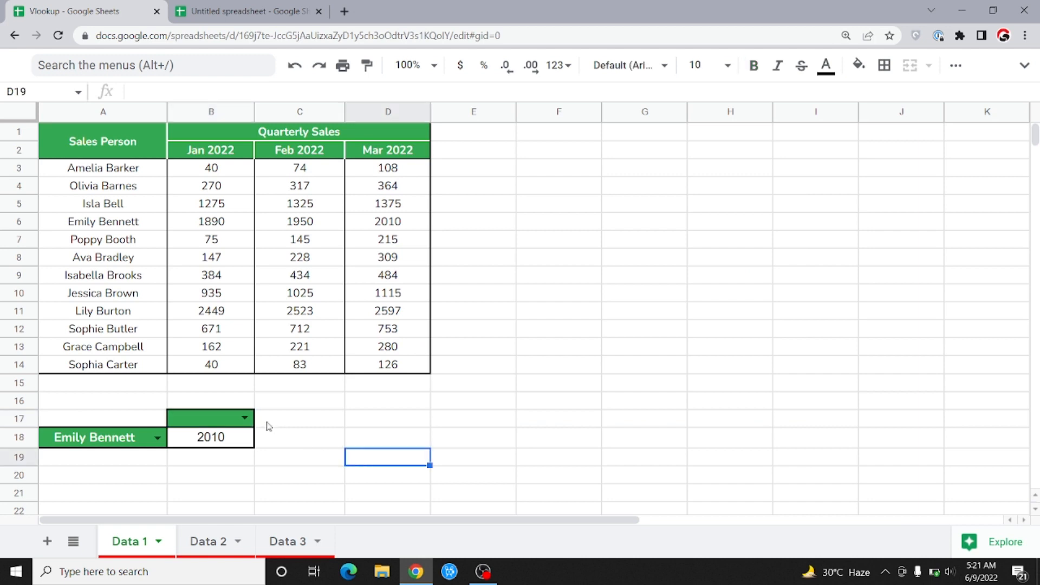
Step: Choose Mar 2022 as the month in B17 and clear the existing lookup formula from B18
left_click(246, 419)
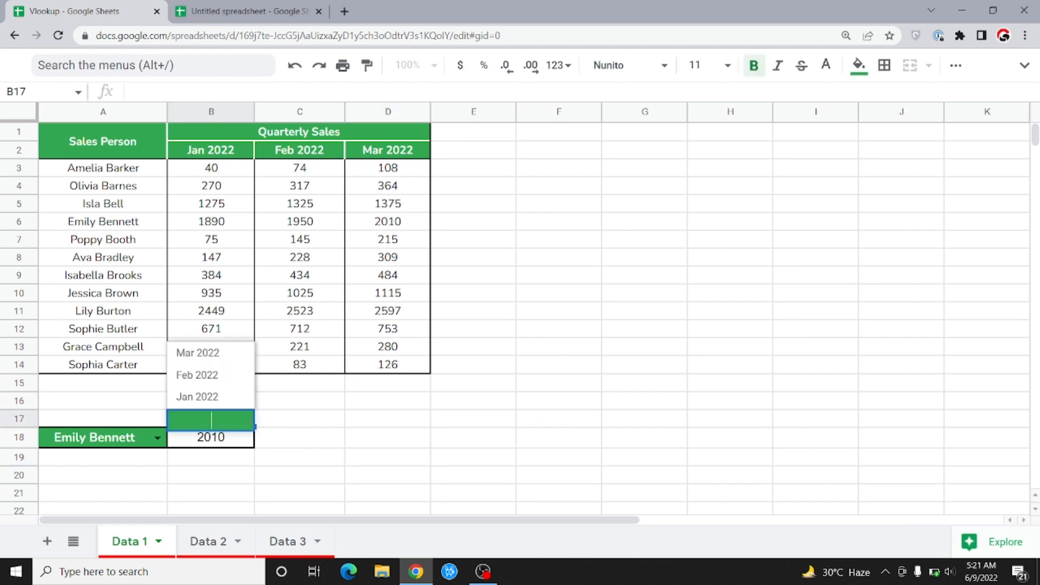
left_click(212, 354)
left_click(228, 448)
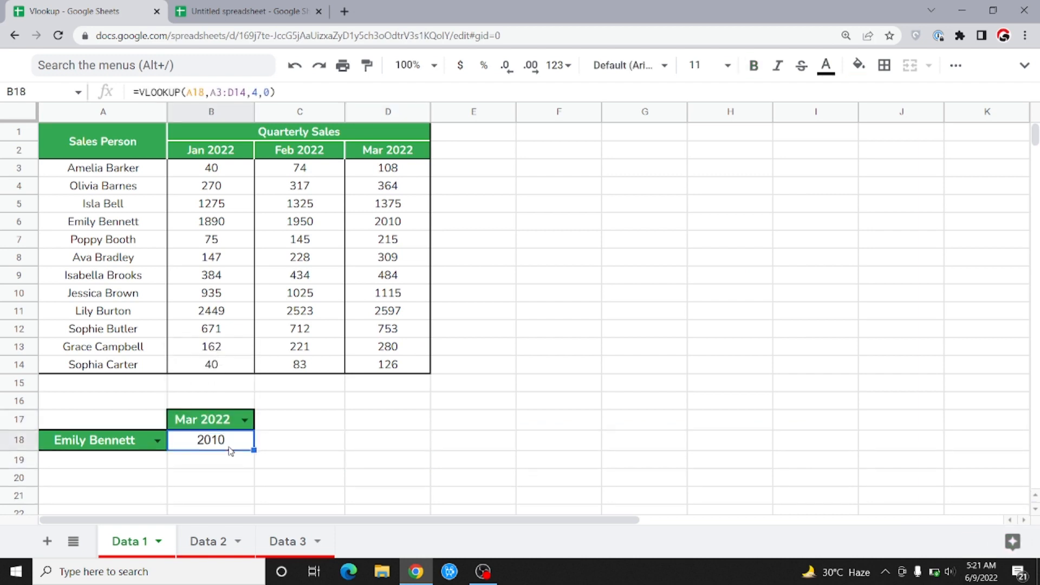
key("Delete")
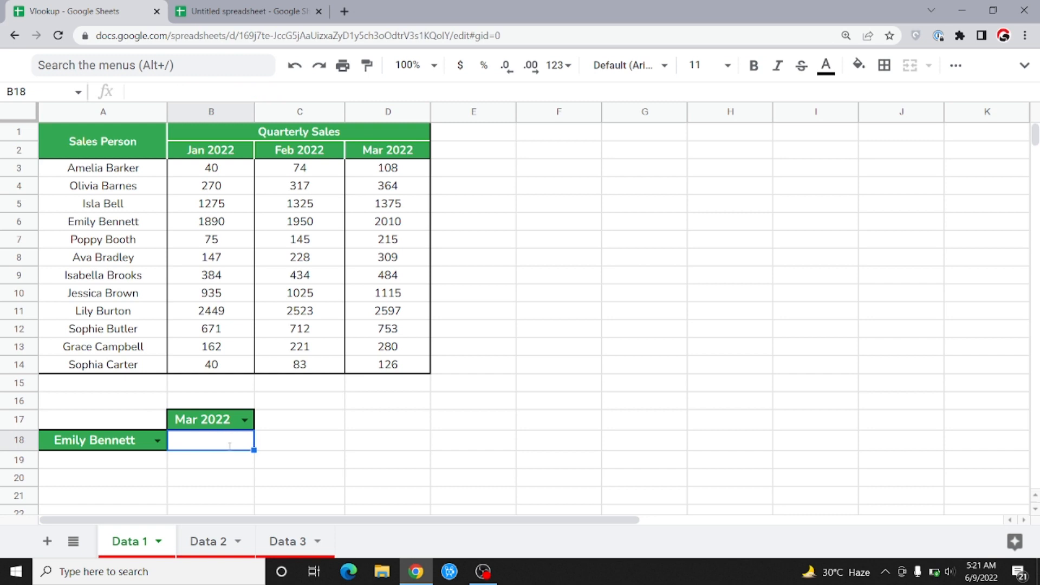
Step: Start a VLOOKUP formula in B18 with A18 as the search key and A3:D14 as the range
type("=vl")
key("Tab")
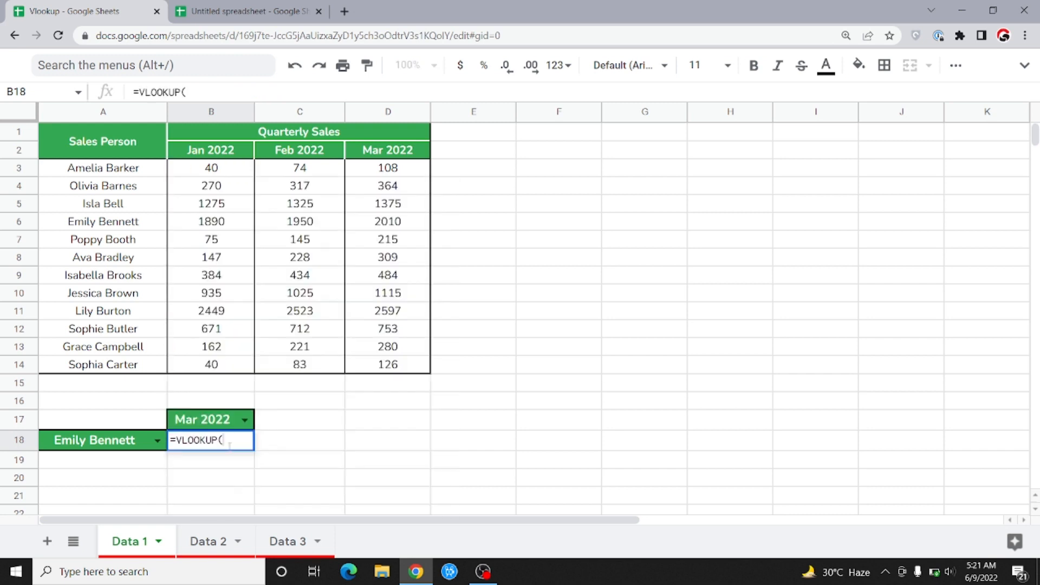
type("A18,B17")
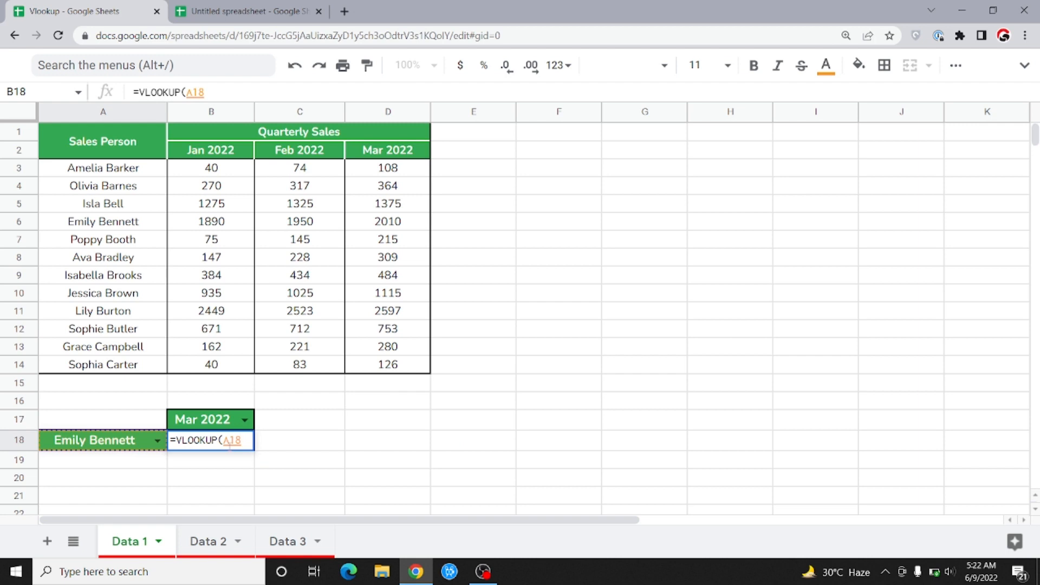
key("Up")
key("Up")
key("Up")
key("Up")
key("Up")
key("Up")
key("Up")
key("Up")
key("Up")
key("Up")
key("Up")
key("Up")
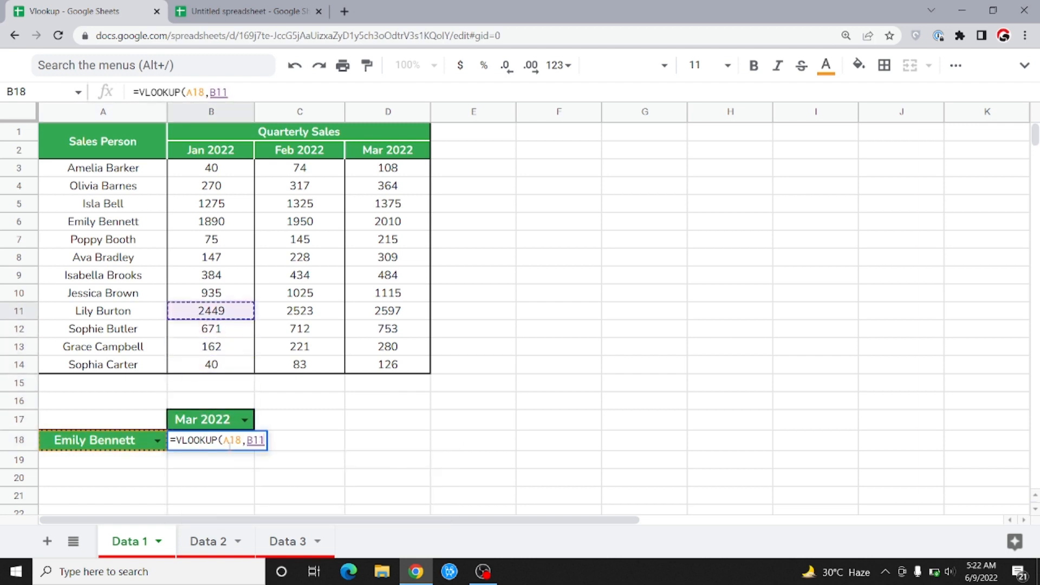
key("Up")
key("Up")
key("Left")
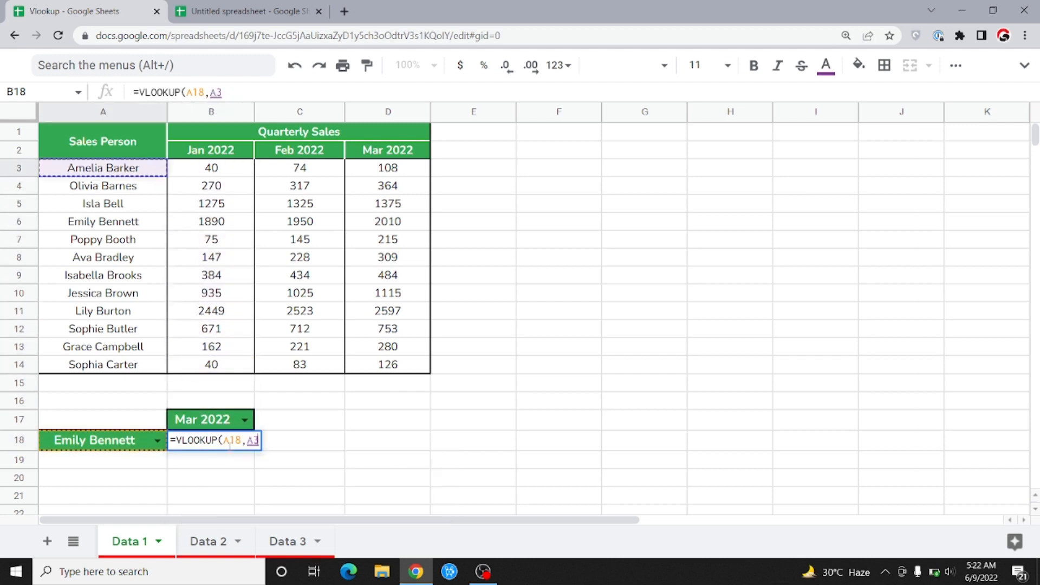
key("ctrl+shift+Right")
key("ctrl+shift+Down")
type(",")
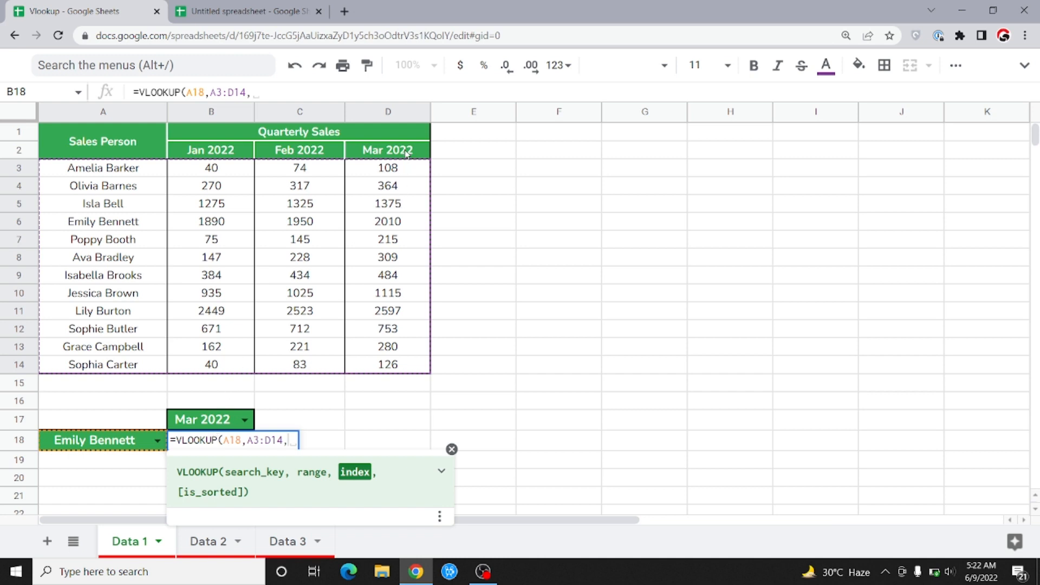
Step: Nest a MATCH function as the VLOOKUP's column index, with the month cell B17 as its search key
type("mat")
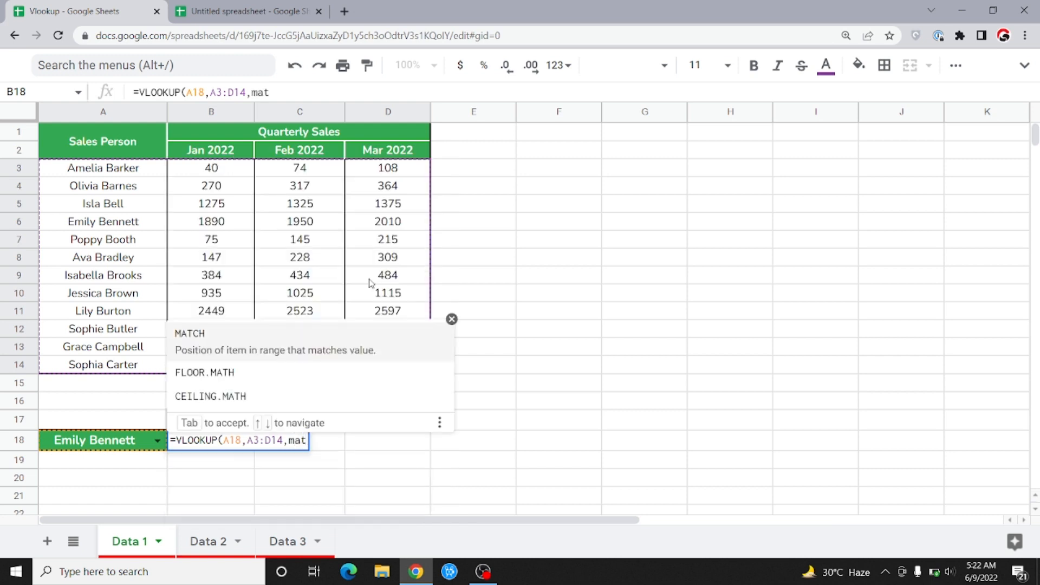
key("Tab")
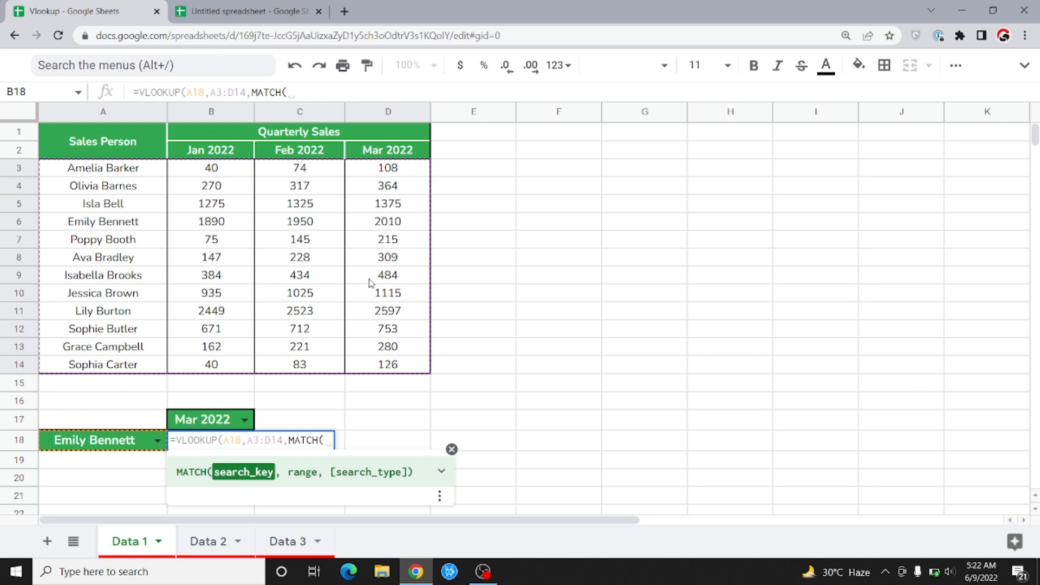
left_click(221, 428)
type(",")
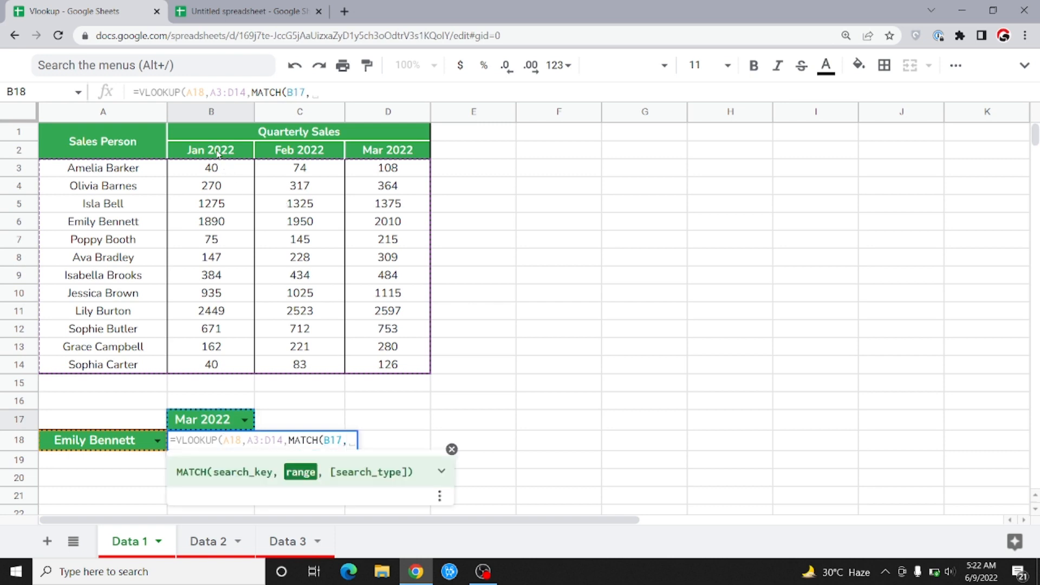
Step: Set the MATCH range to the header row A2:D2, so it starts at the sales person column
left_click(249, 156)
left_click_drag(248, 156, 301, 160)
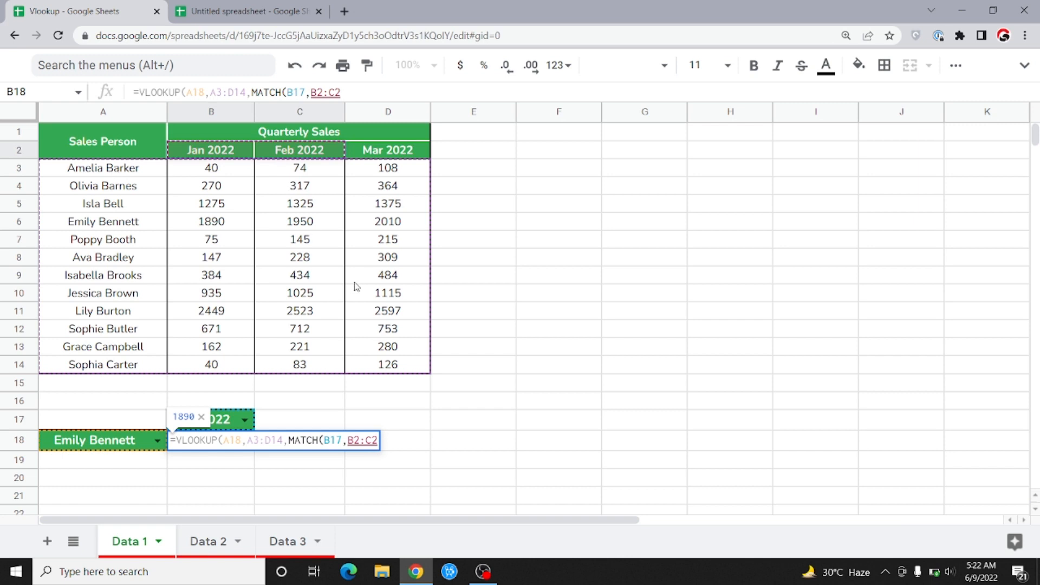
key("BackSpace")
key("BackSpace")
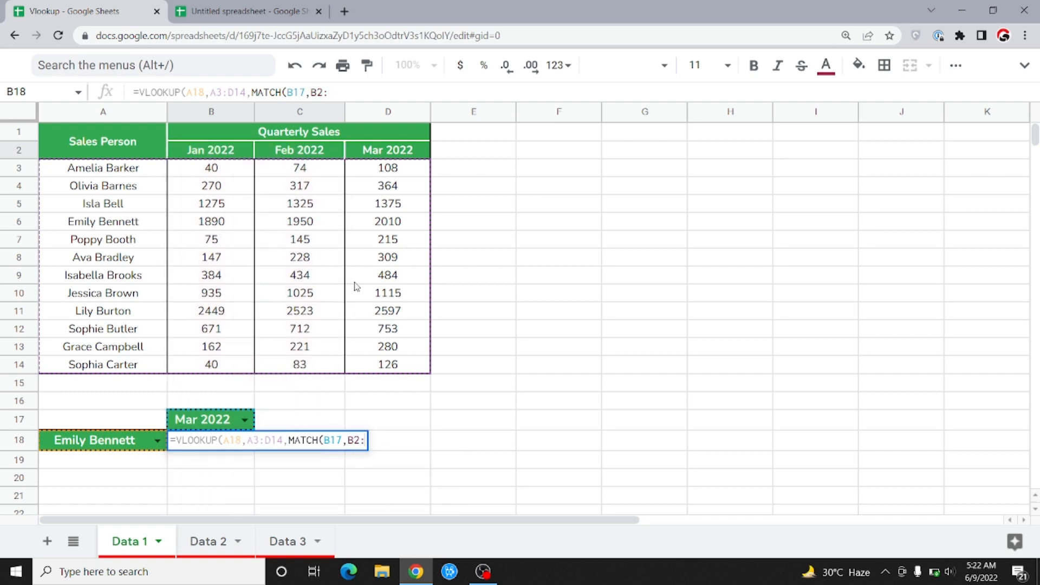
type("D2")
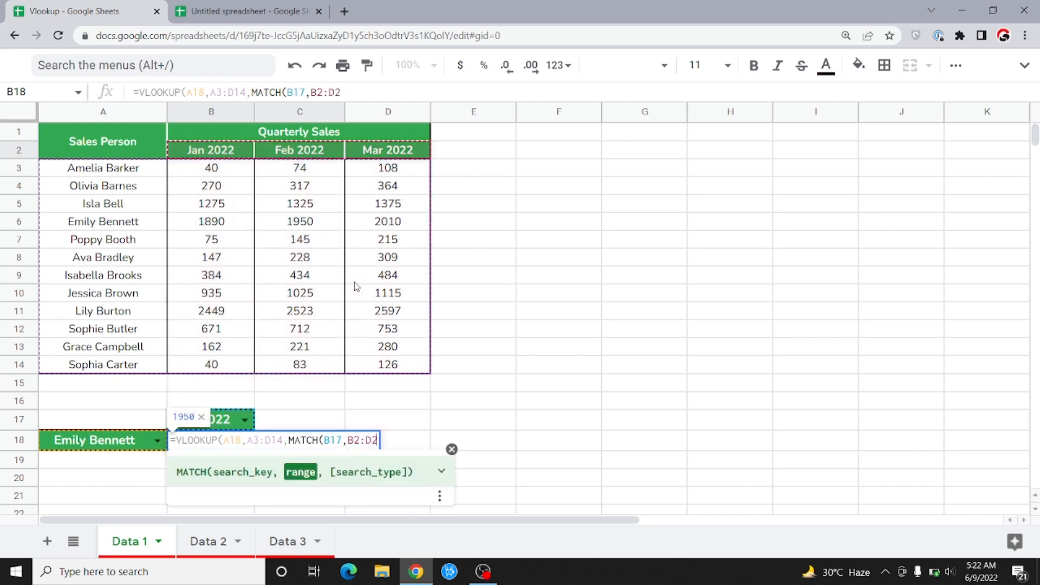
key("Delete")
type("A2:D2")
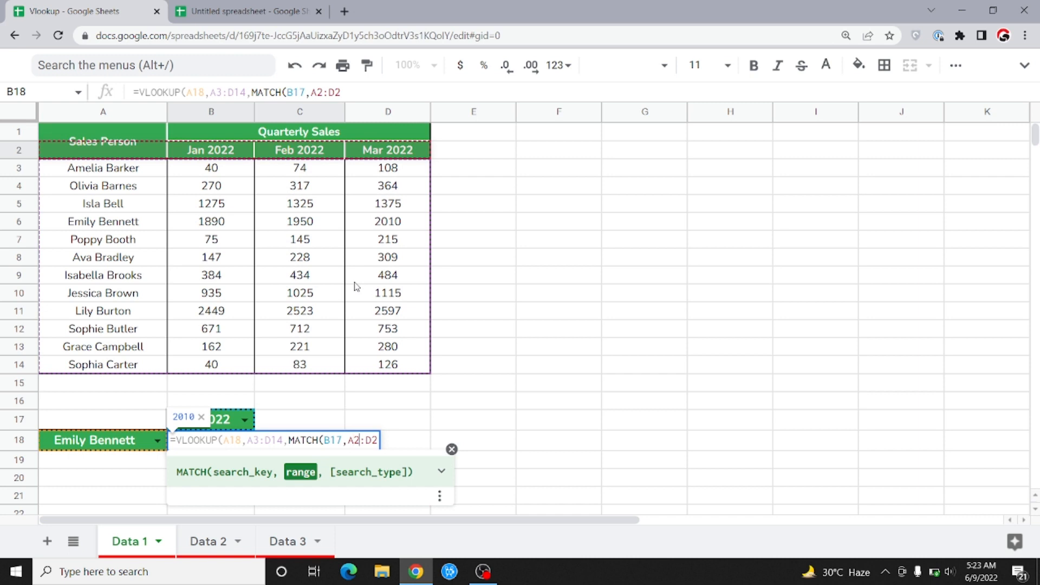
type(",")
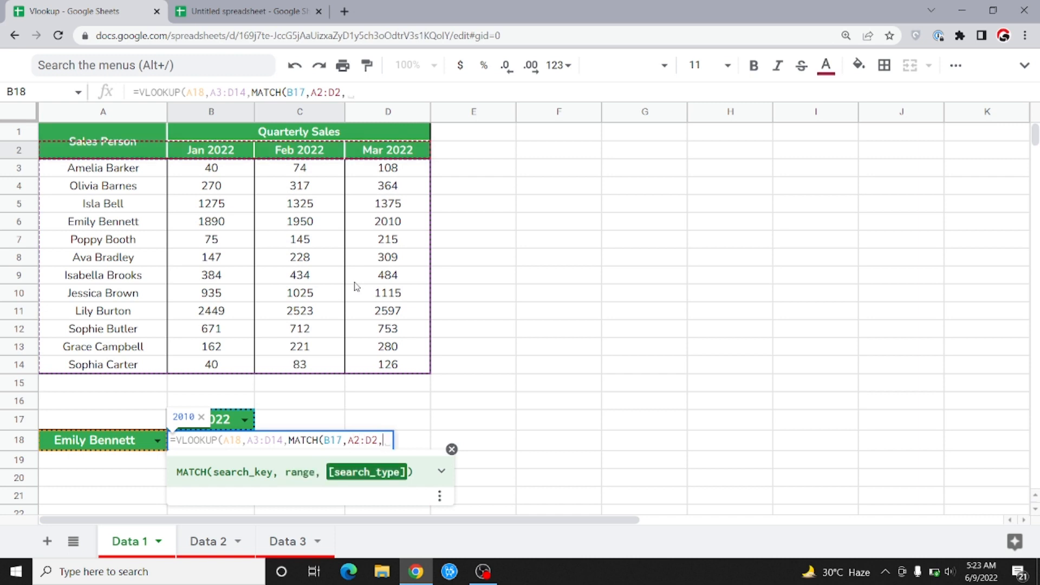
Step: Complete the B18 formula with 0 as both the MATCH search type and the VLOOKUP is_sorted argument, and enter it
type("0),")
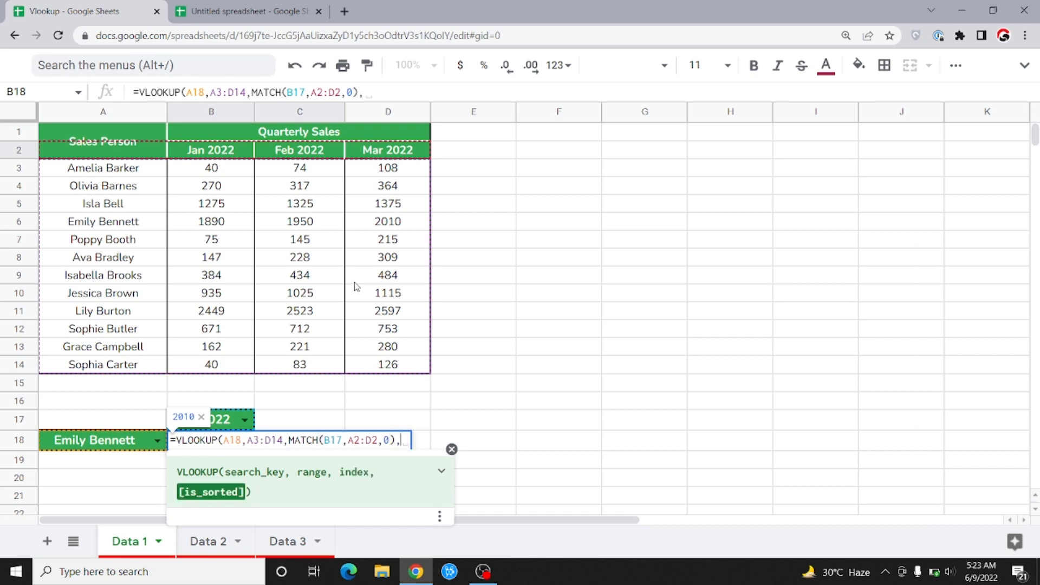
type("0)")
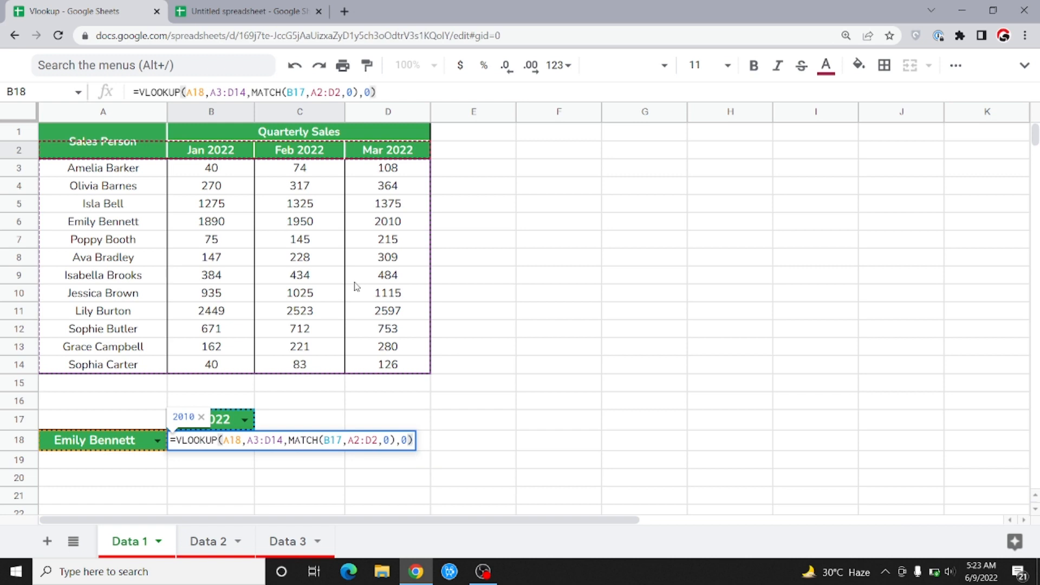
key("Return")
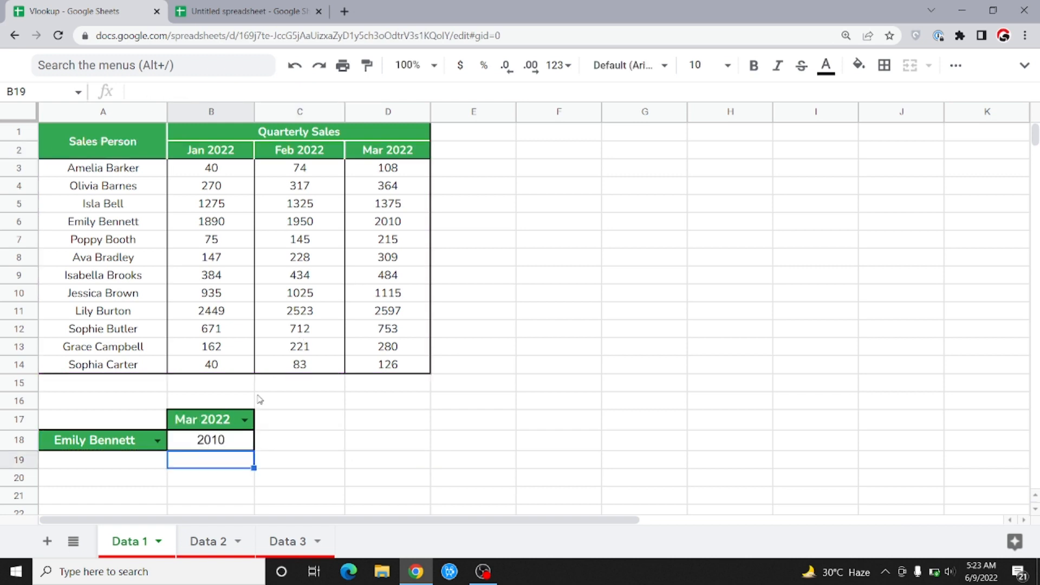
Step: Set the B17 month dropdown to Feb 2022 and A18 to the sales person from row 12, checking the result against C12
left_click(246, 419)
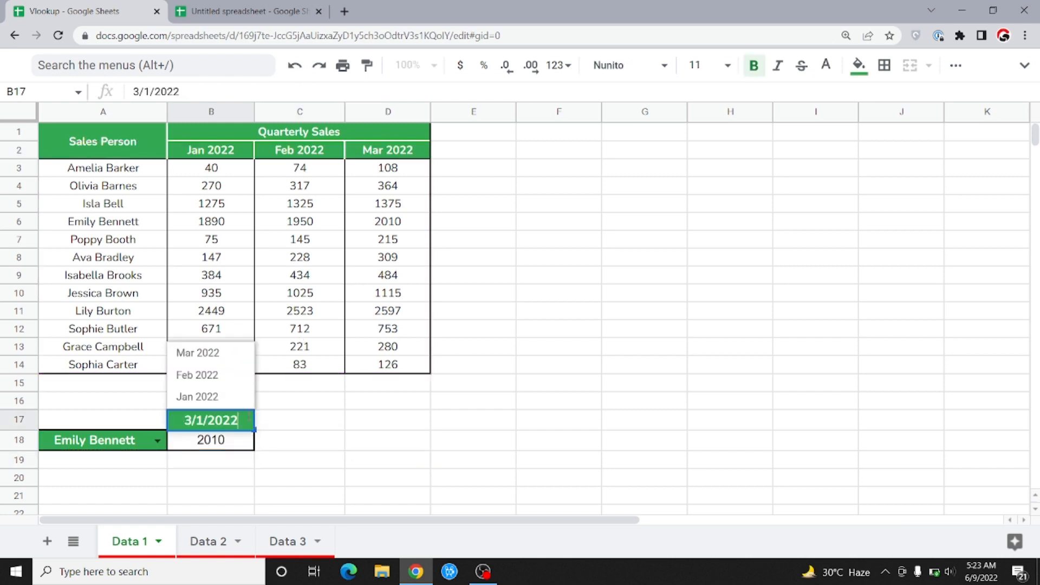
left_click(212, 376)
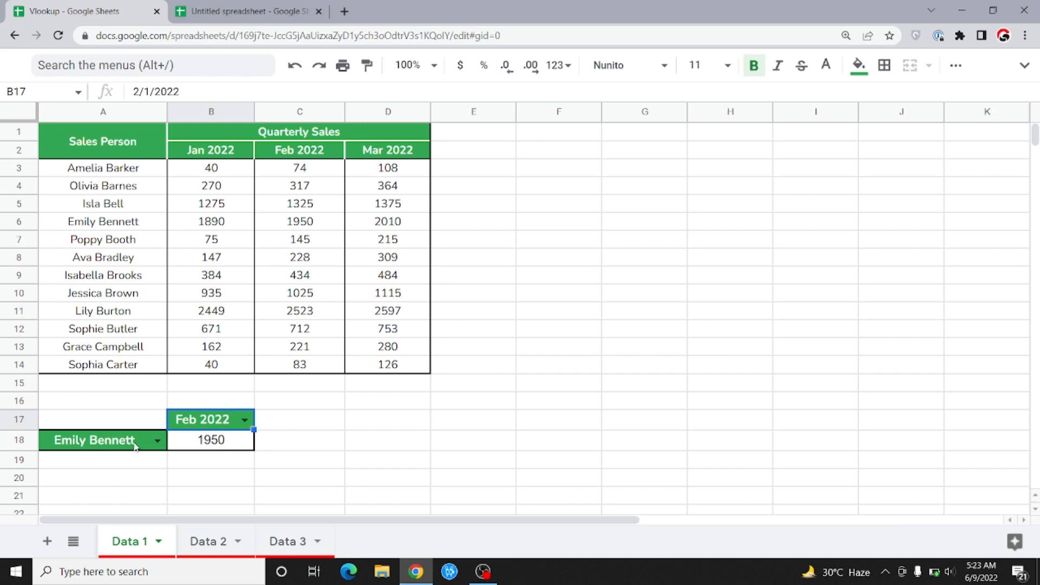
left_click(157, 440)
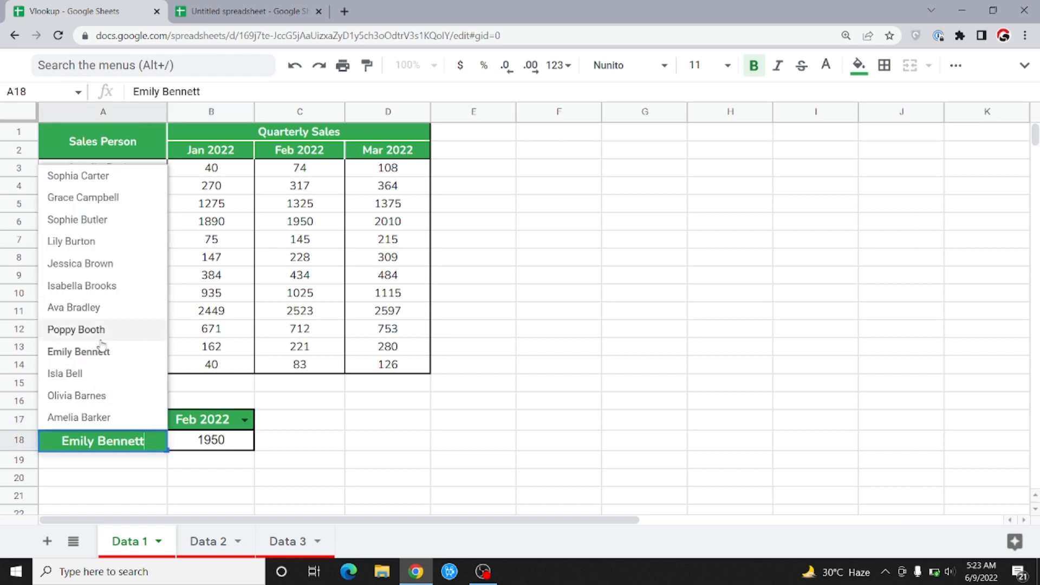
left_click(105, 227)
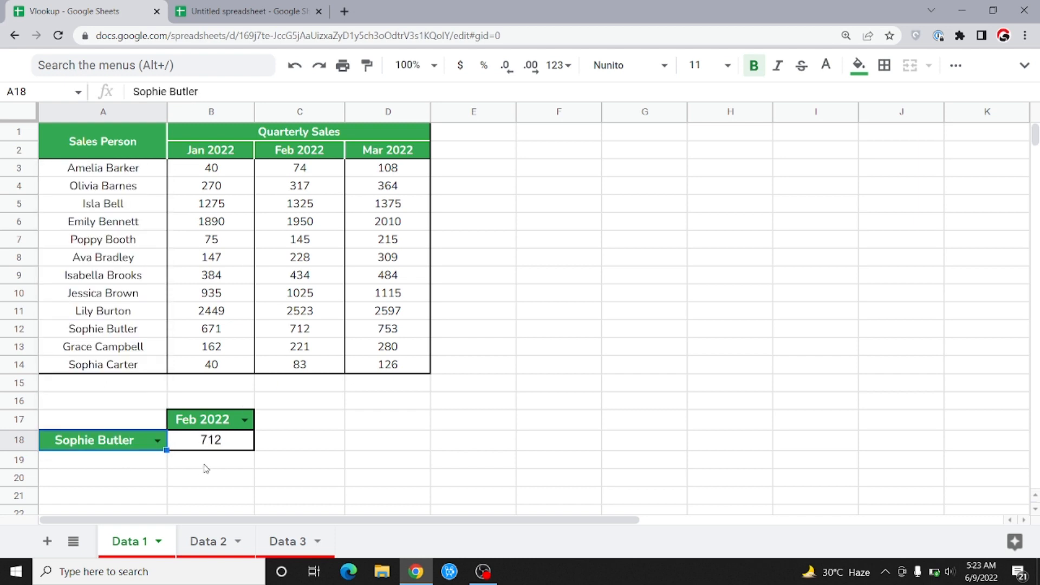
left_click(312, 334)
Step: Set the B17 month dropdown to Jan 2022, and check the B18 lookup and its formula against the sales table
left_click(246, 427)
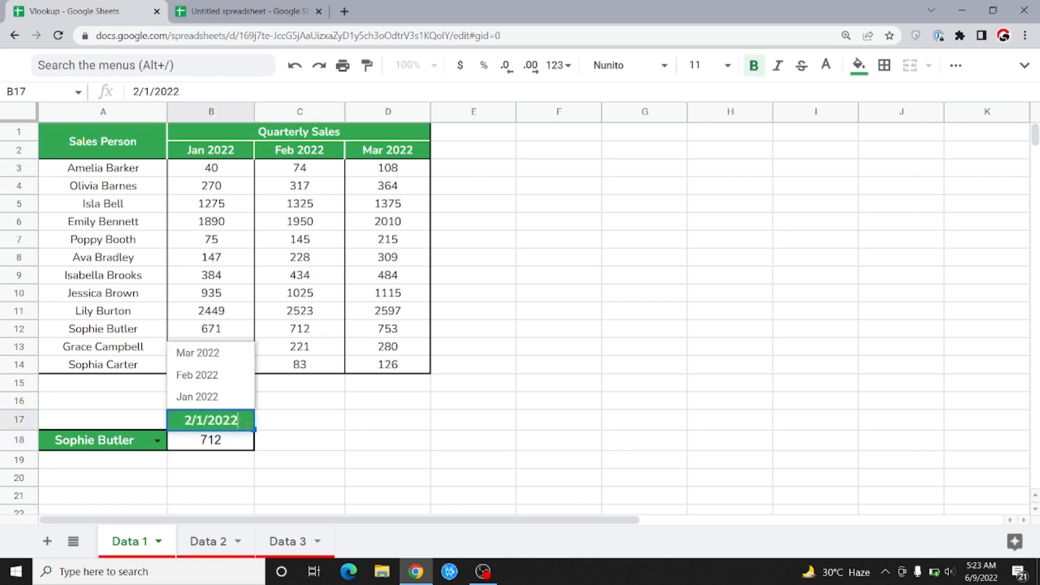
left_click(215, 402)
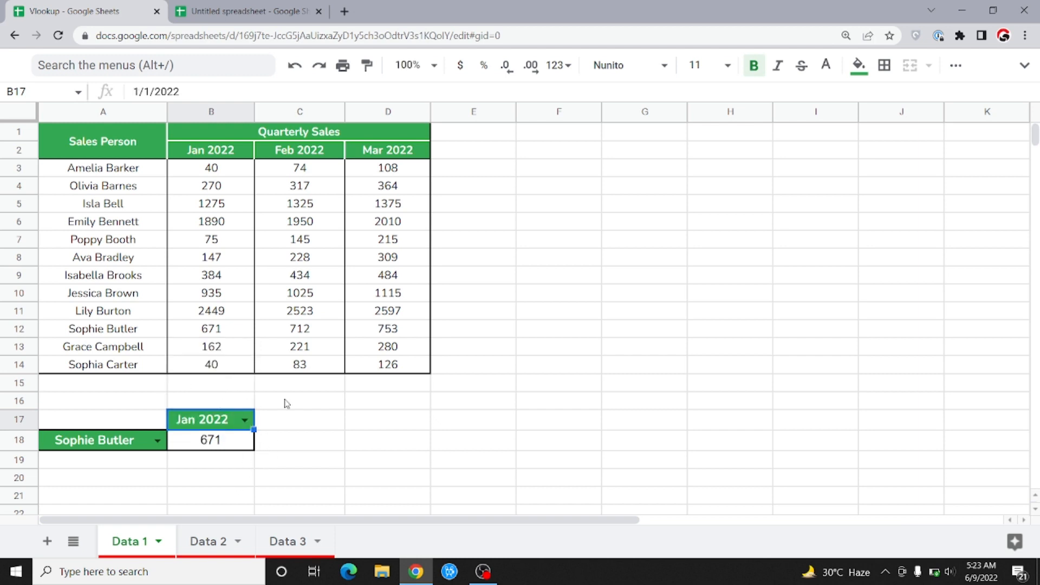
left_click(222, 337)
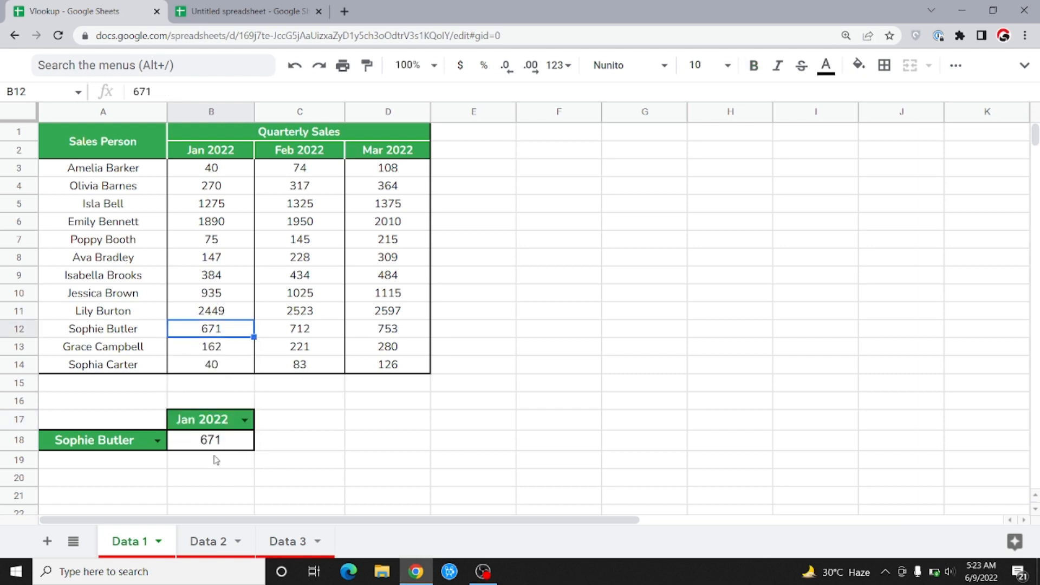
left_click(217, 443)
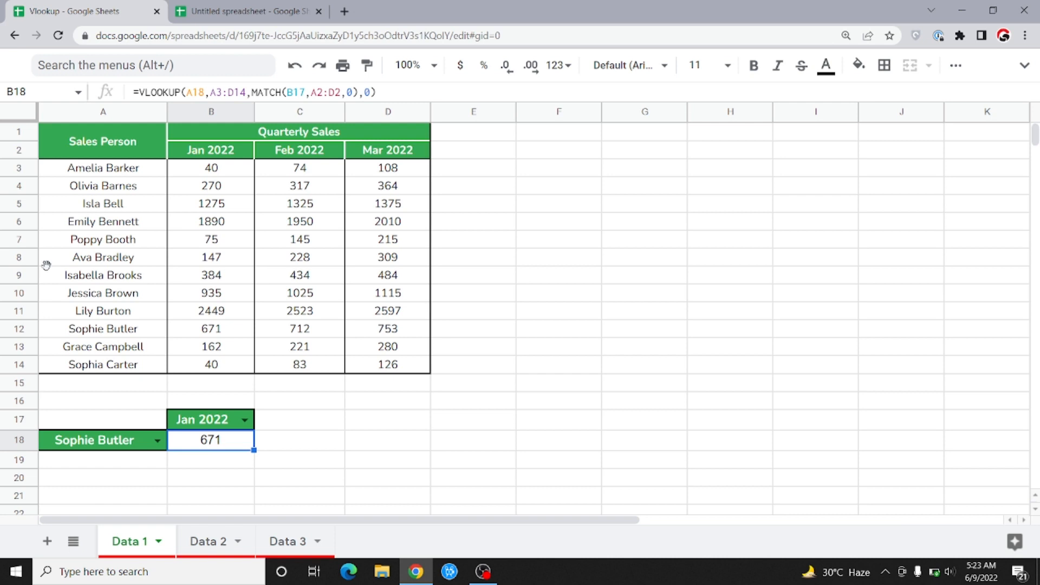
left_click_drag(378, 310, 388, 312)
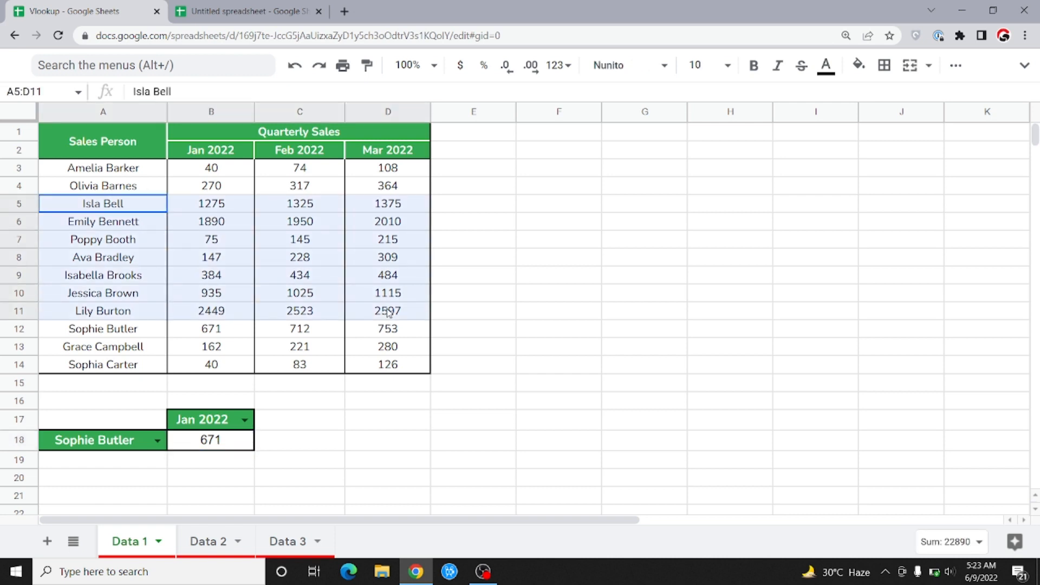